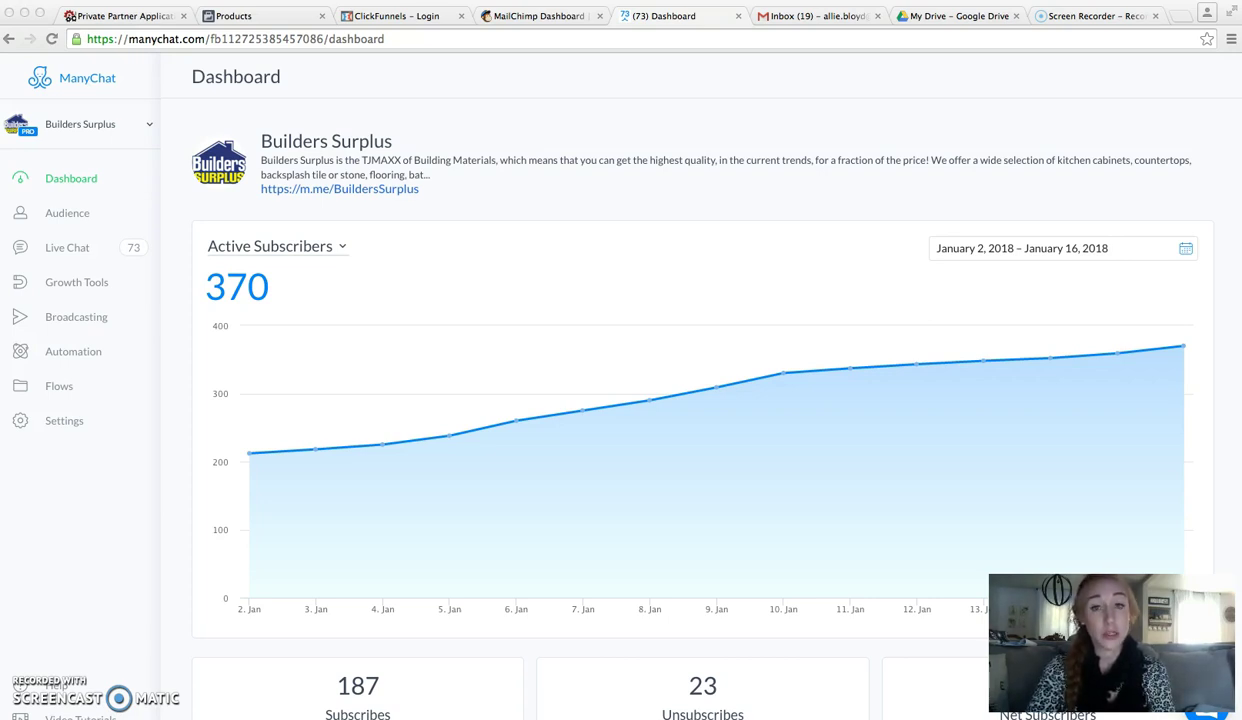
Open the Sequences list under Automation for the Builders Surplus page.
left_click(65, 356)
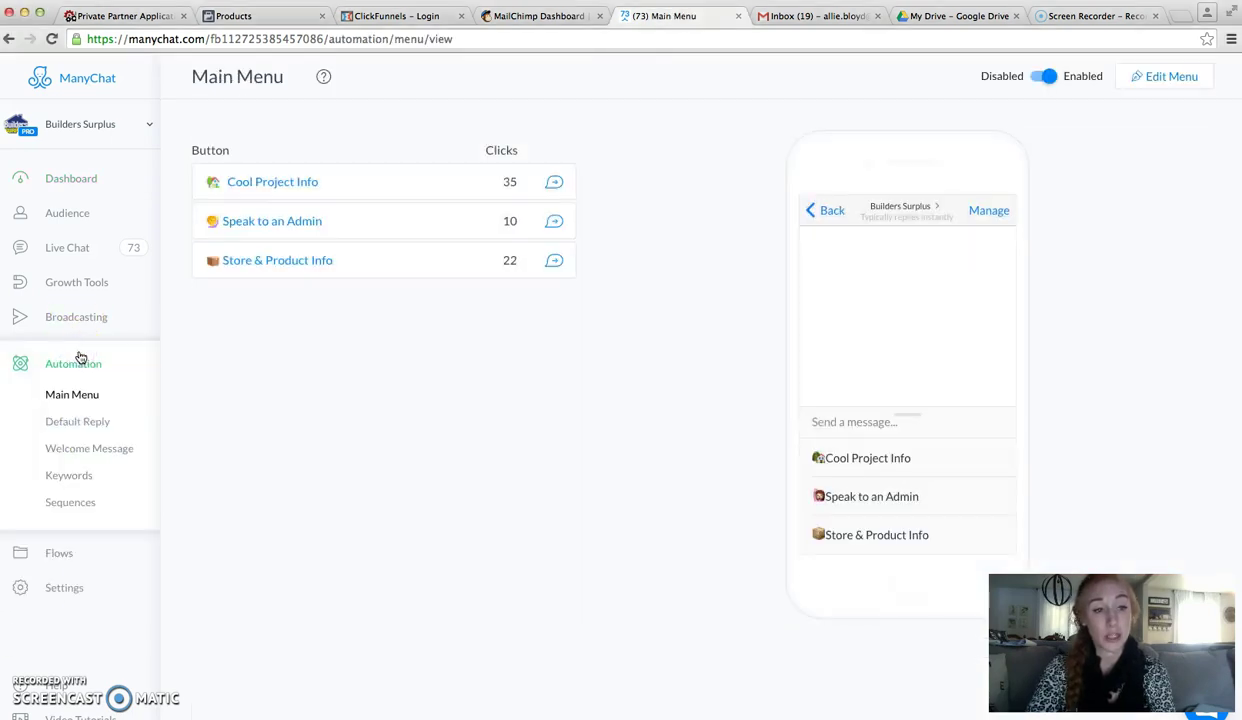
left_click(86, 507)
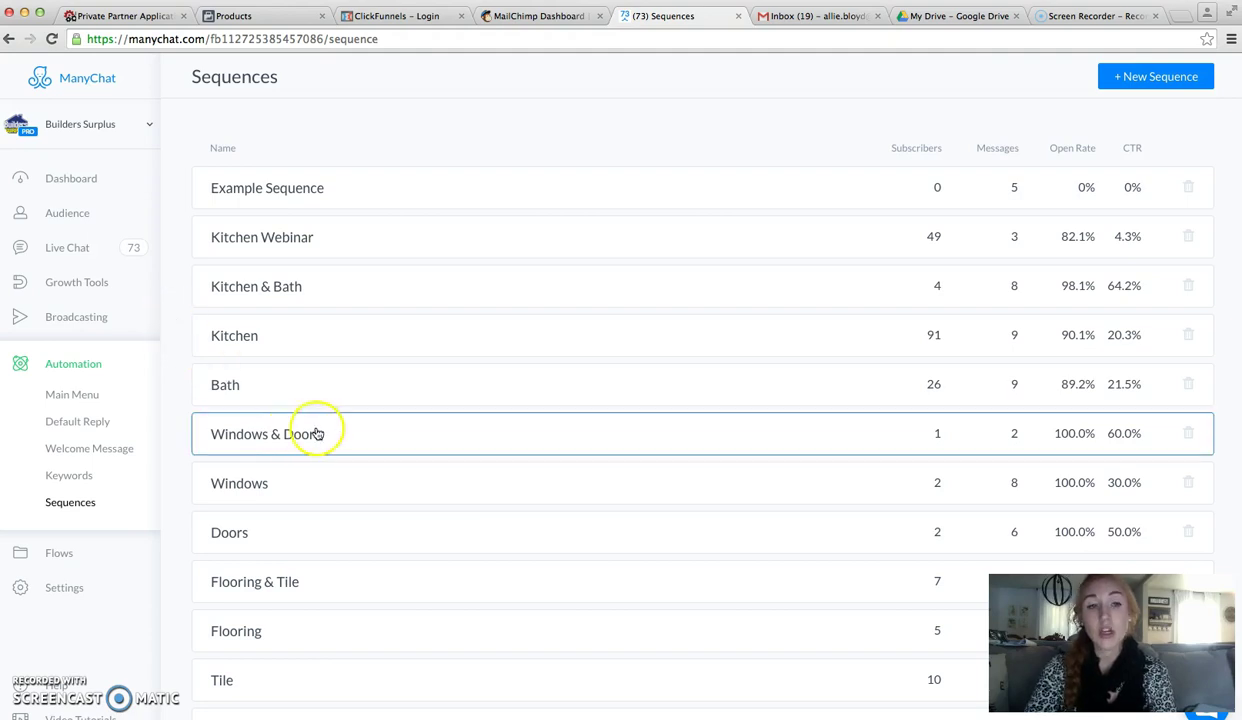
left_click(253, 474)
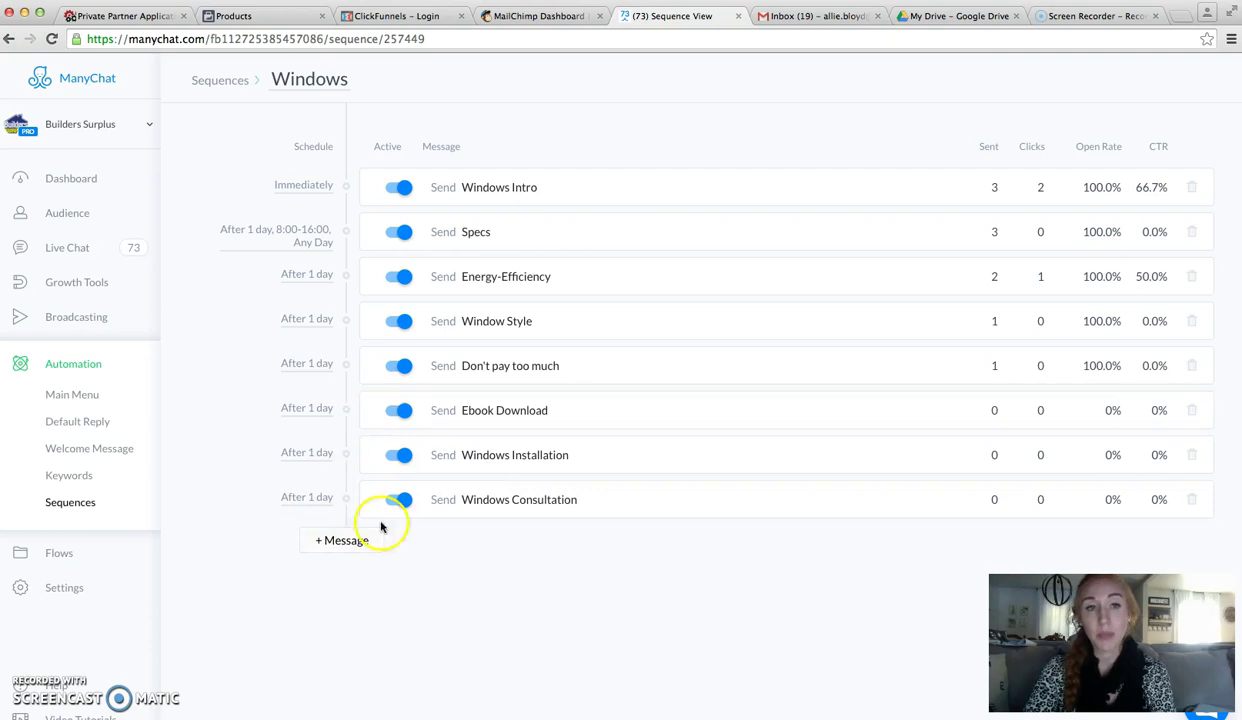
left_click(509, 187)
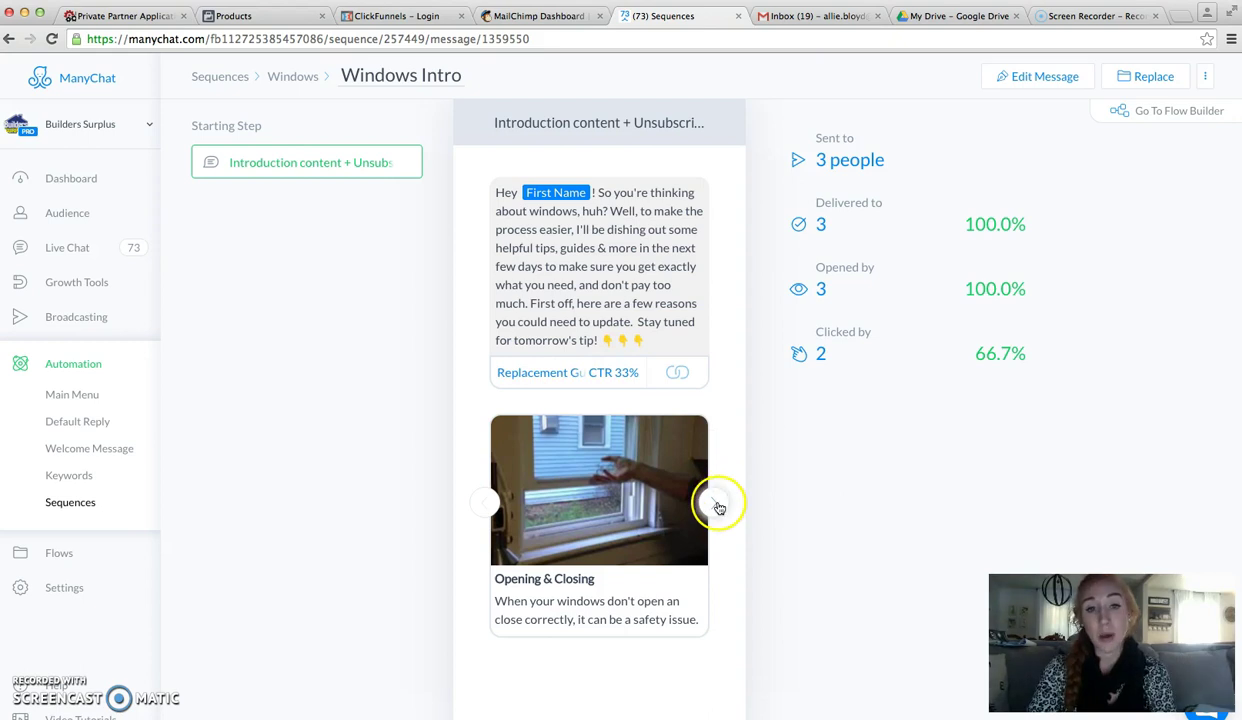
left_click(718, 507)
left_click(718, 505)
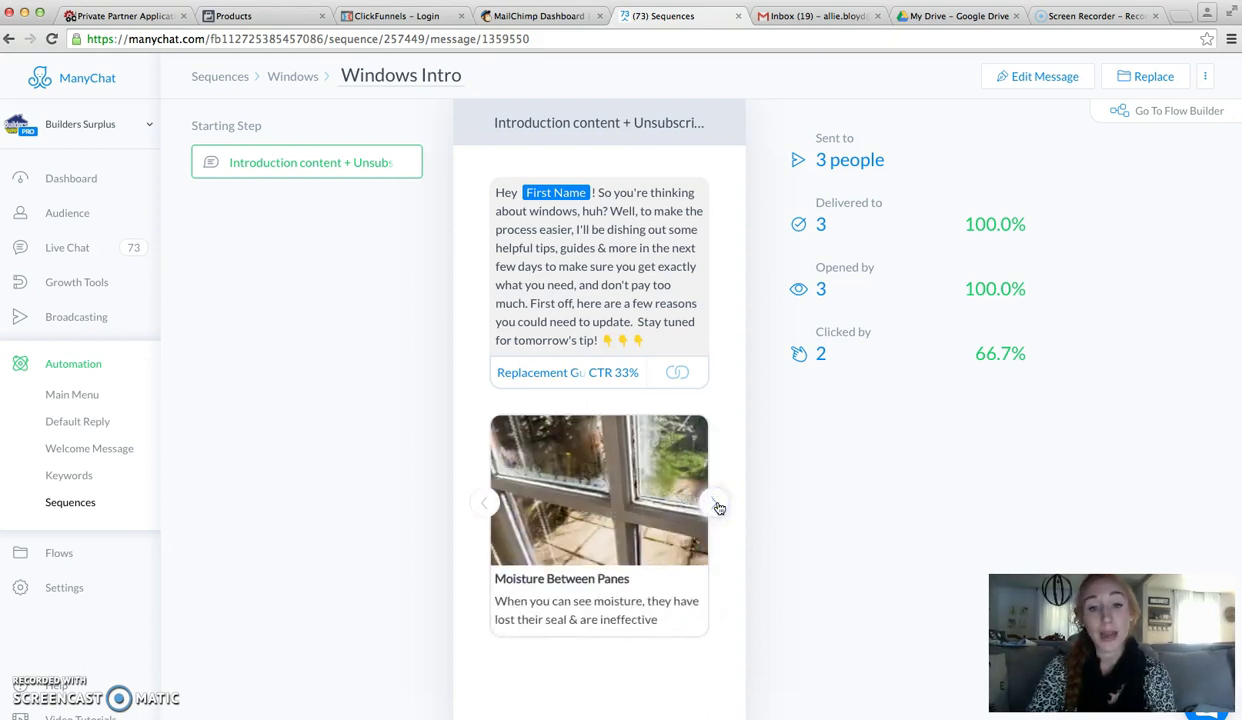
left_click(718, 505)
left_click(292, 77)
left_click(483, 232)
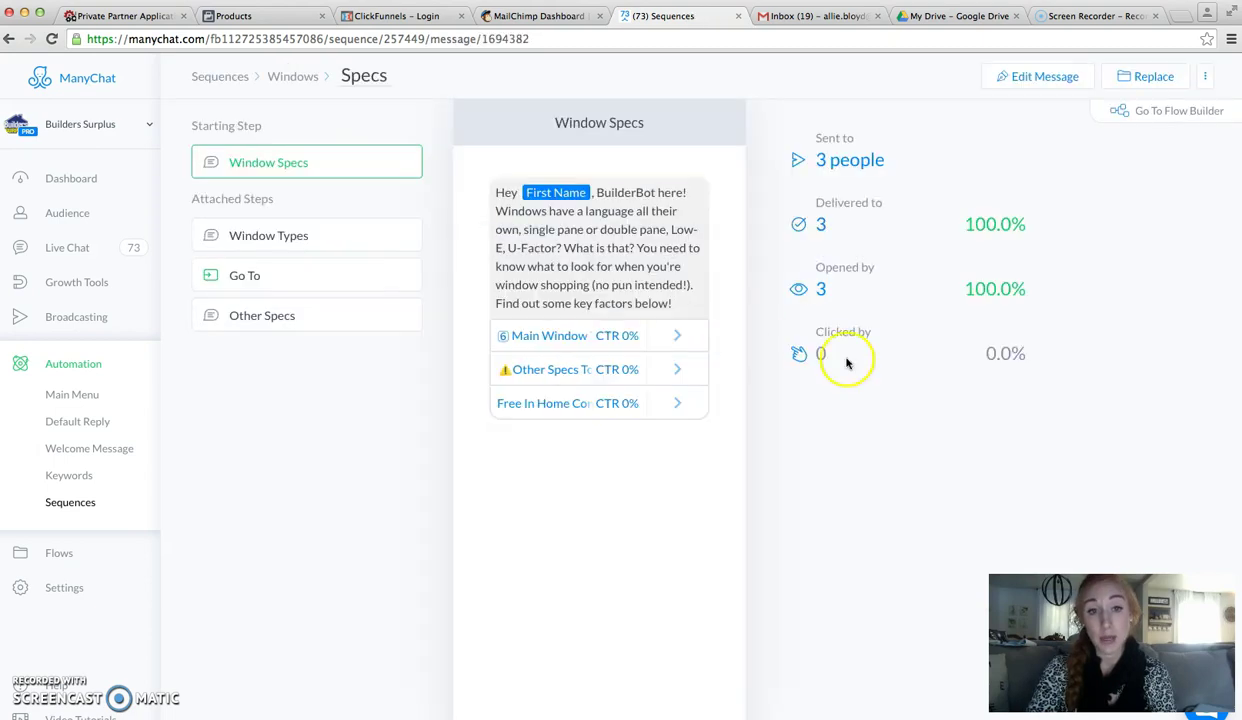
left_click(325, 238)
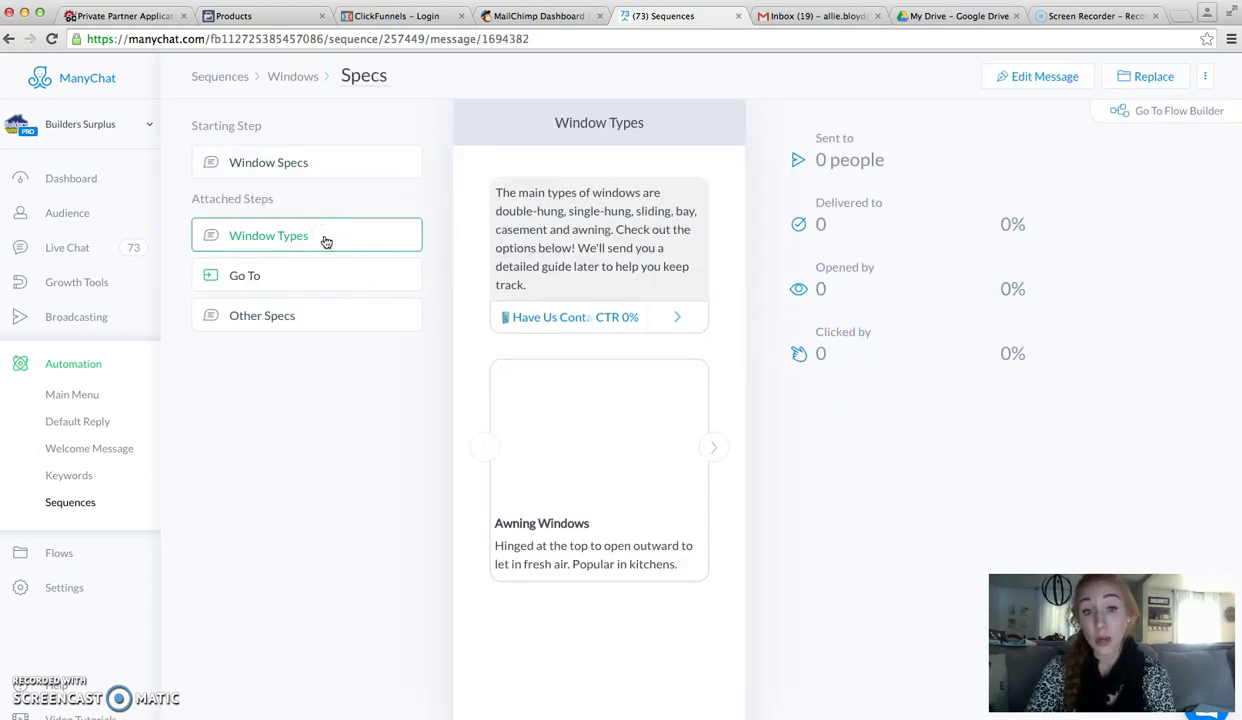
left_click(720, 444)
left_click(720, 444)
left_click(719, 444)
left_click(719, 444)
left_click(352, 327)
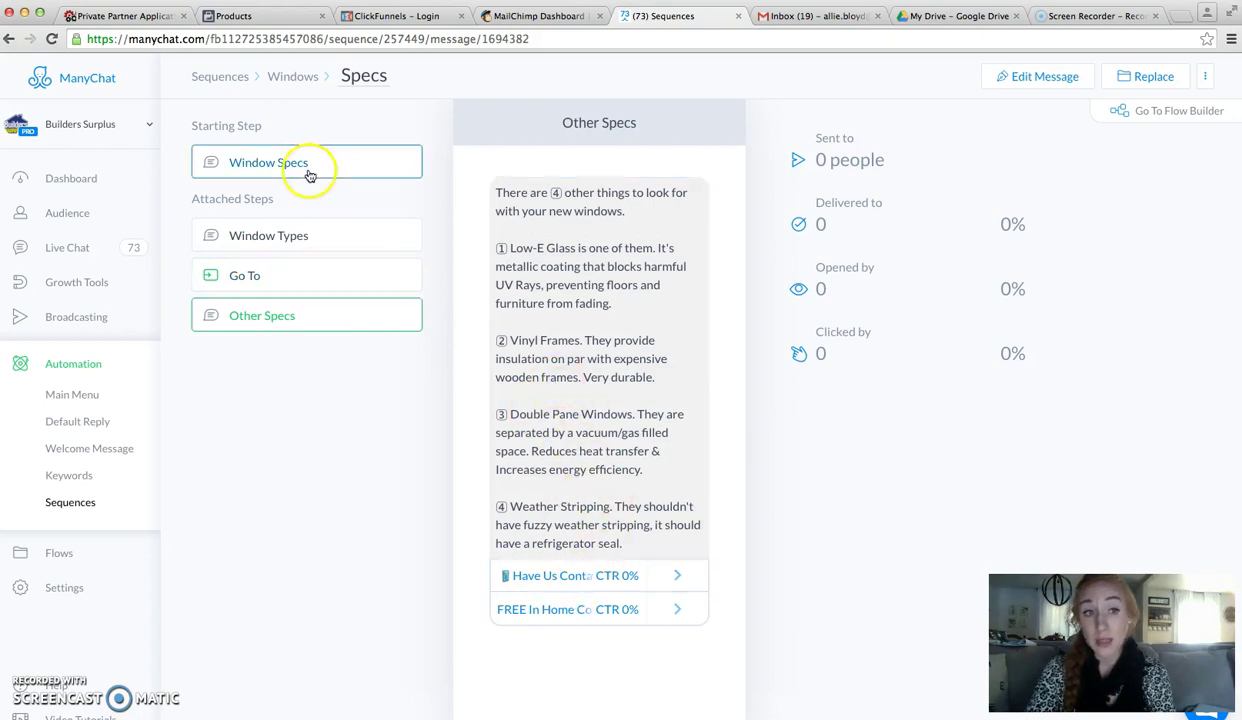
left_click(290, 76)
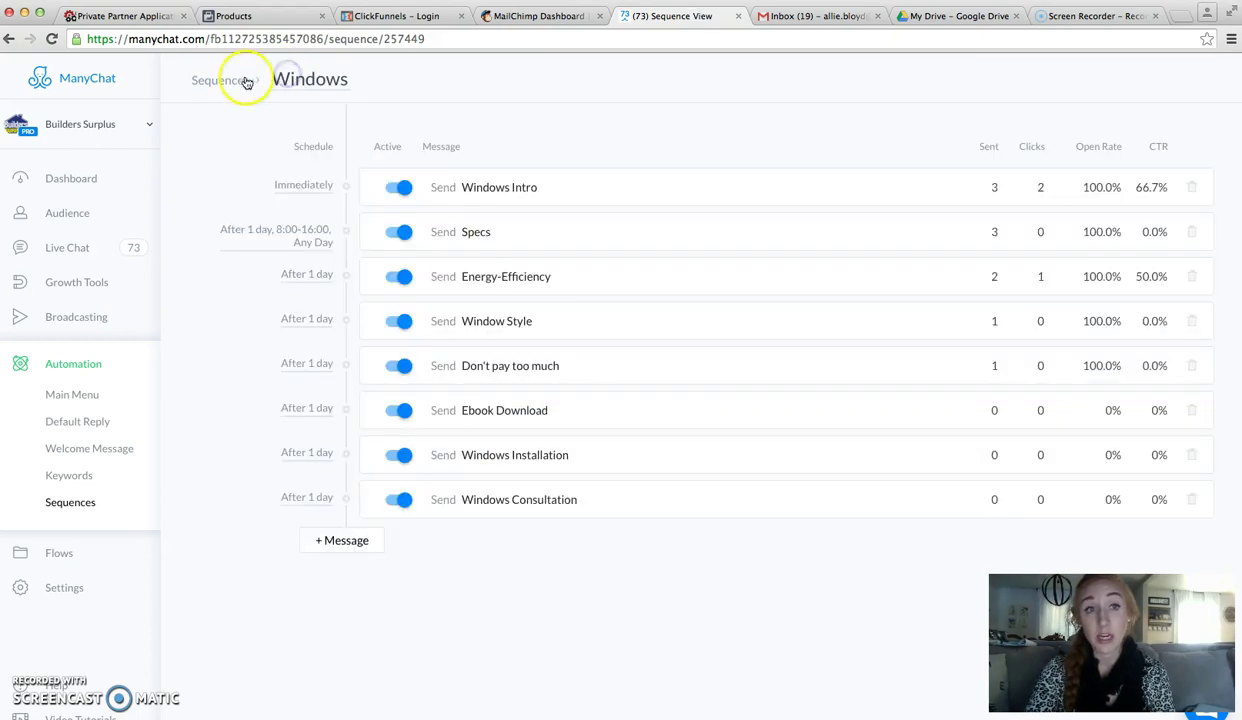
left_click(525, 285)
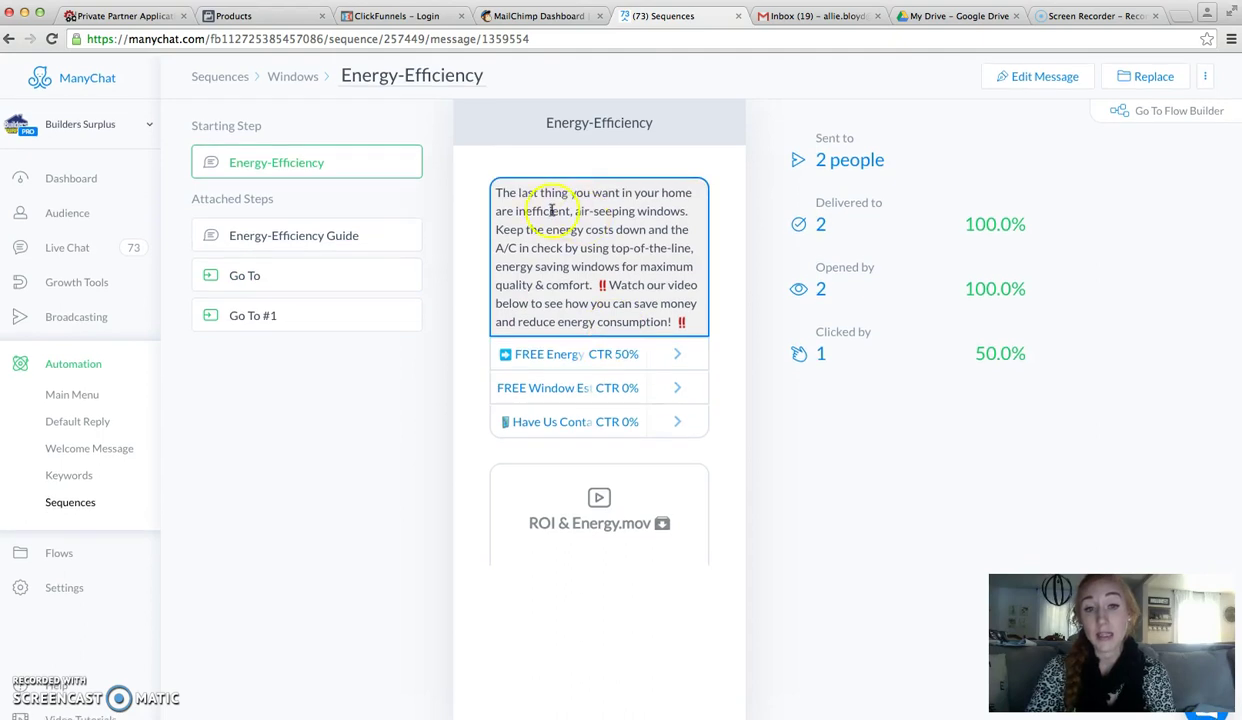
left_click(278, 78)
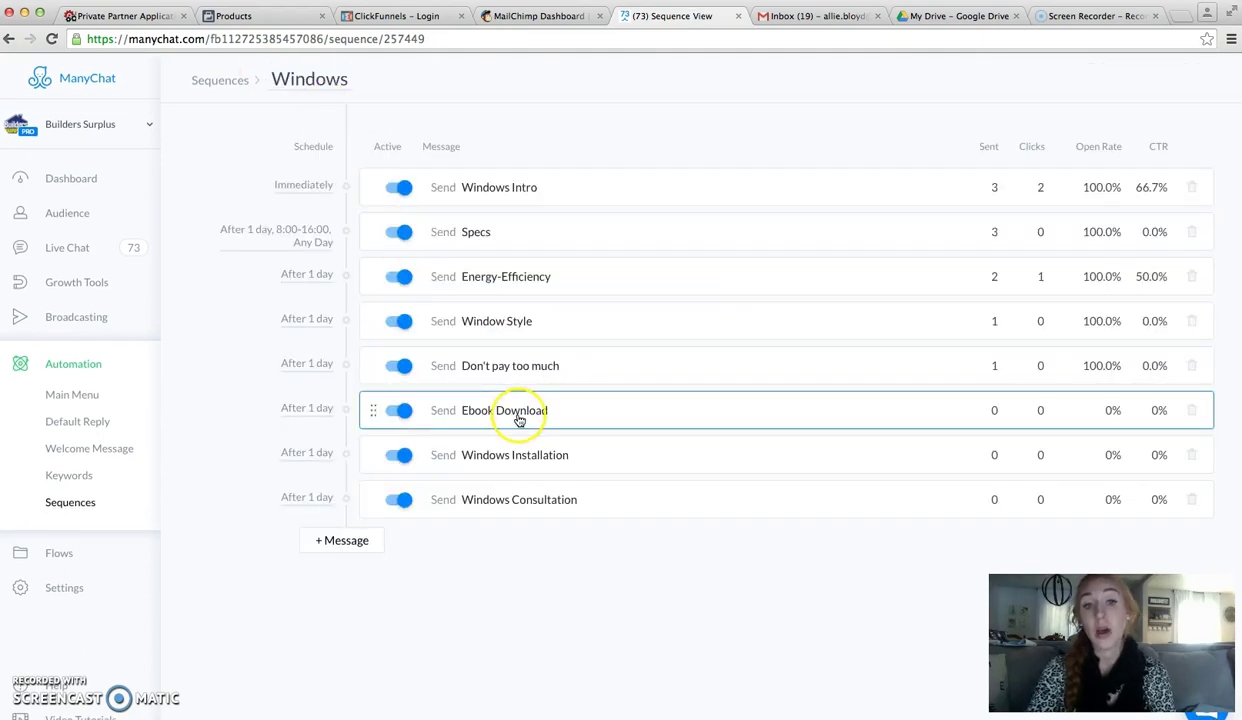
left_click(519, 418)
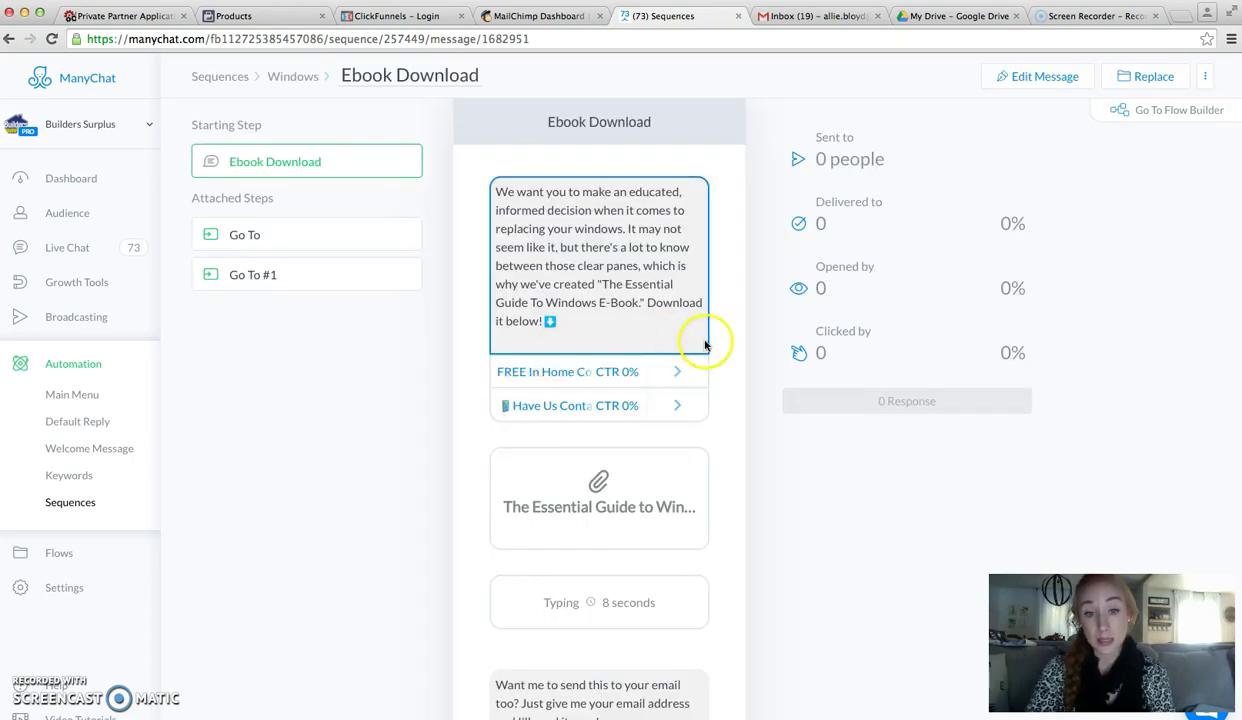
scroll(704, 344, "down", 2)
scroll(704, 344, "up", 2)
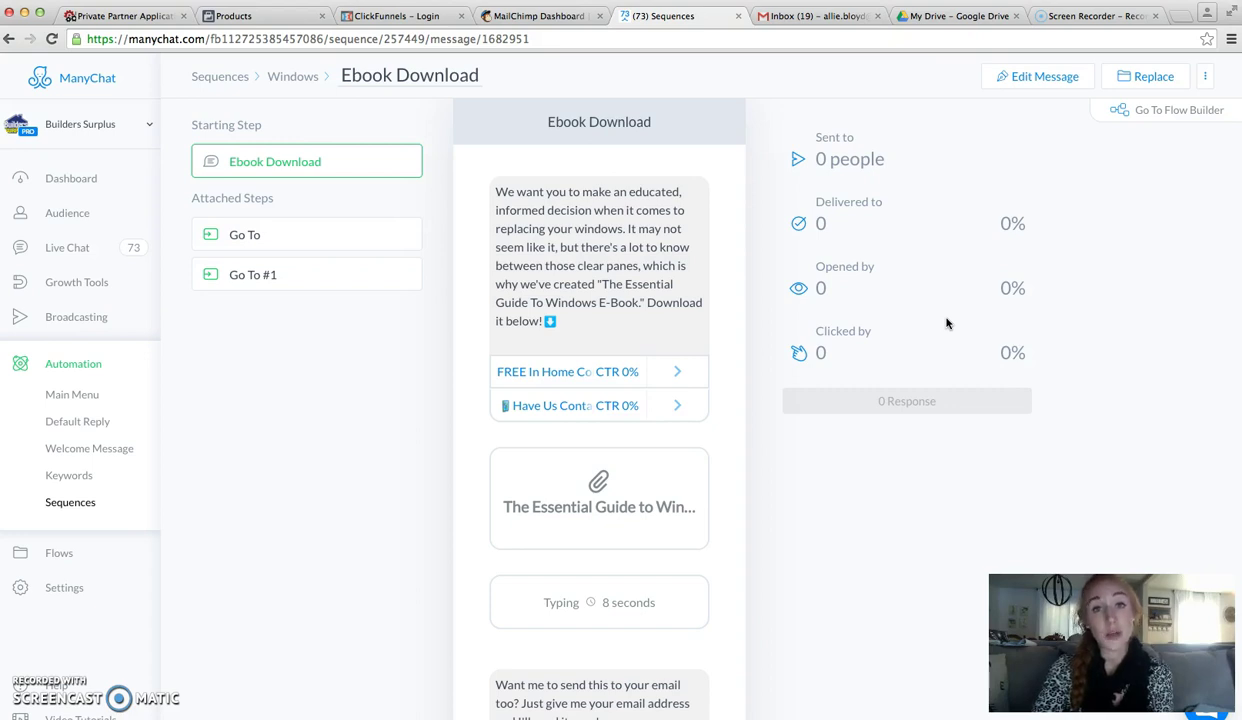
scroll(527, 521, "down", 3)
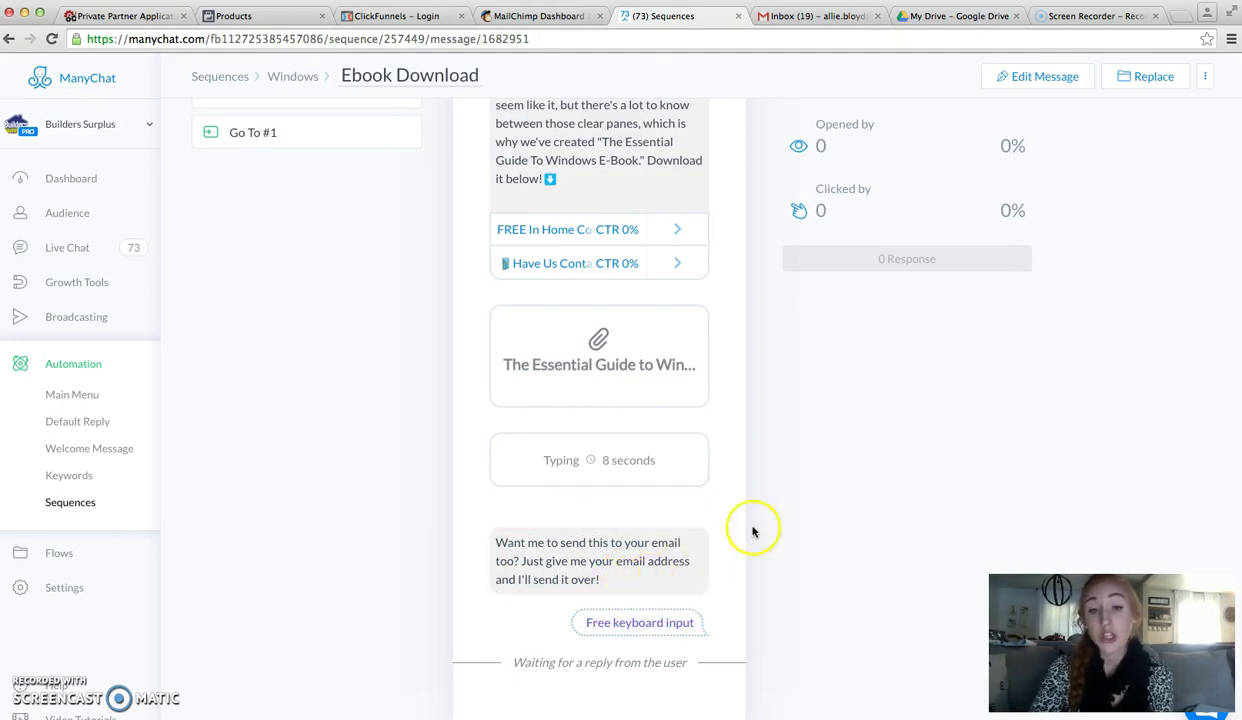
scroll(759, 444, "down", 1)
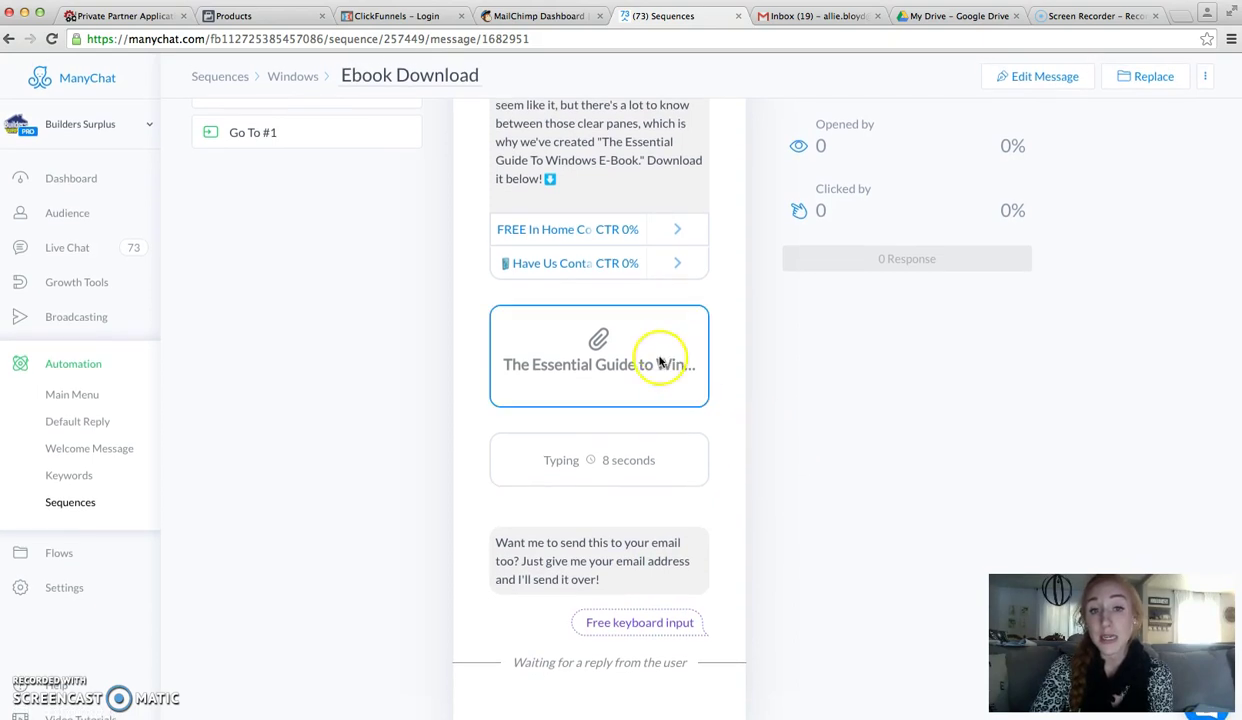
scroll(657, 390, "up", 3)
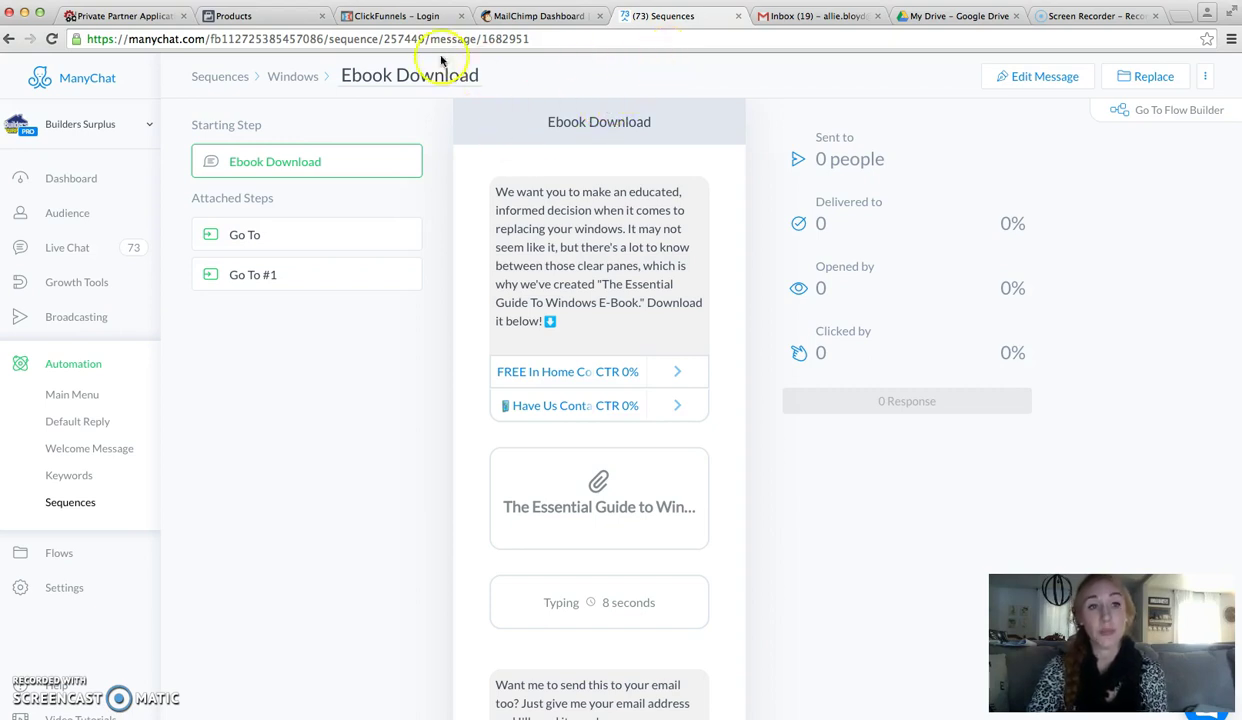
left_click(280, 76)
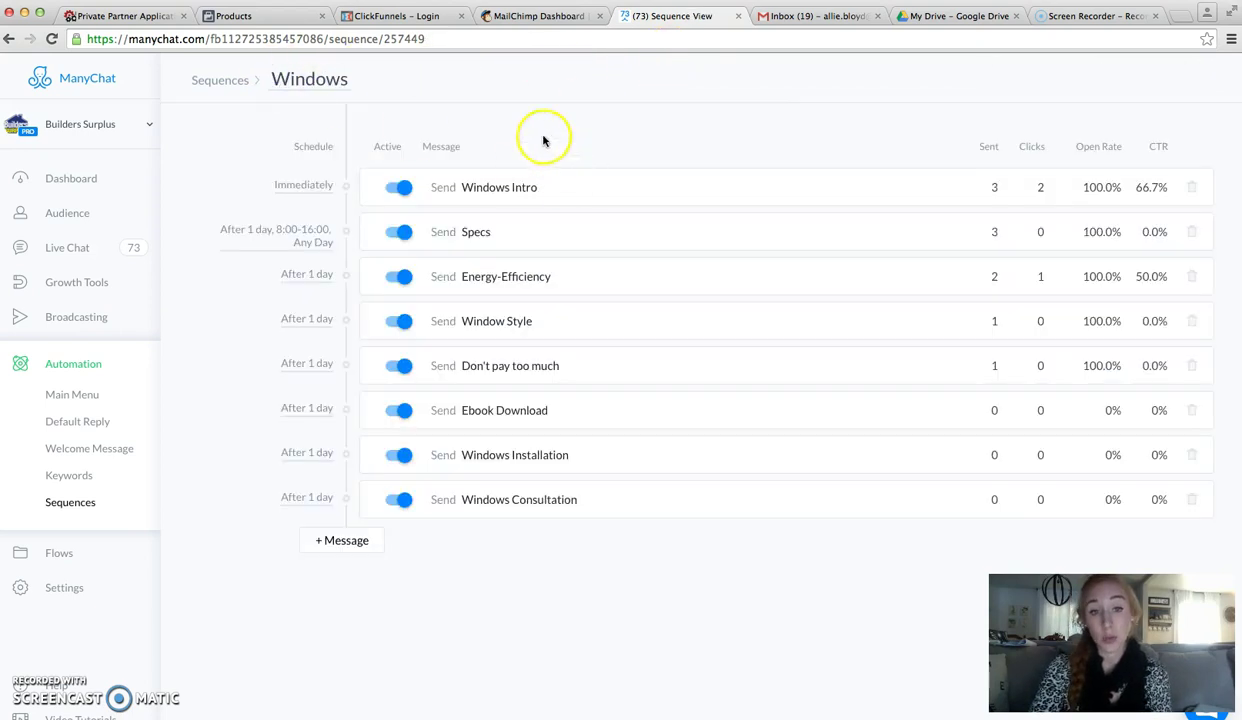
left_click(222, 80)
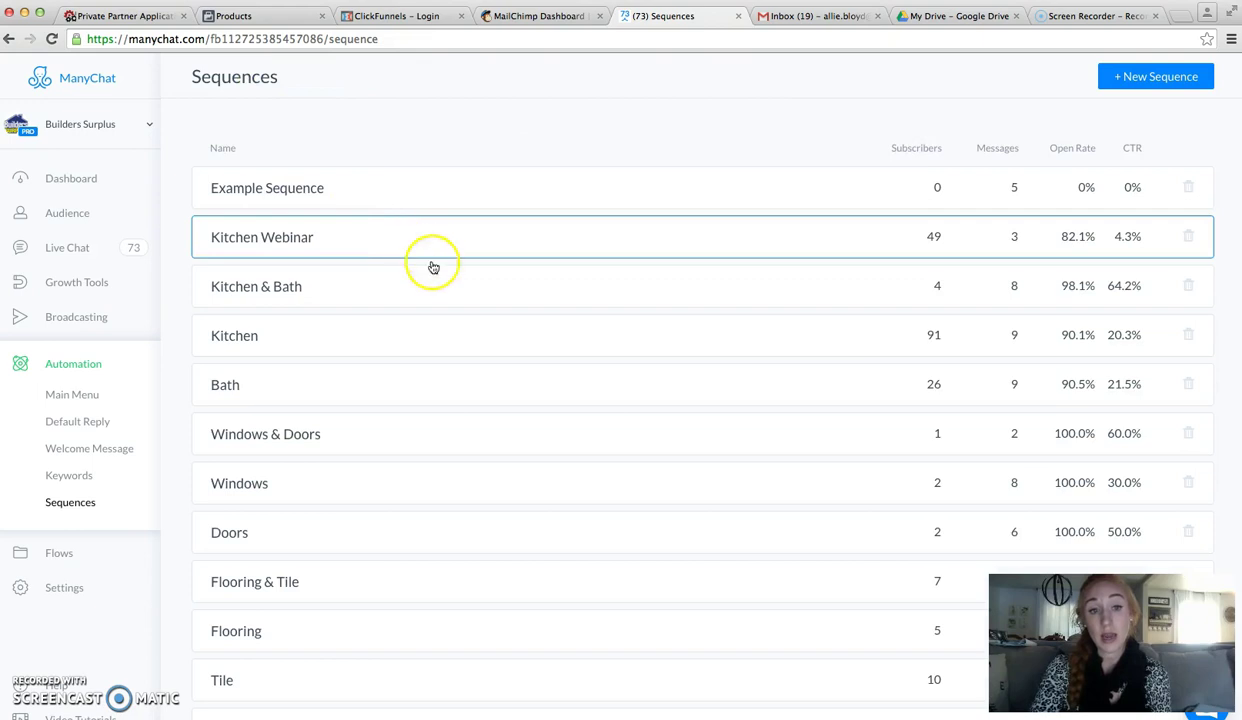
scroll(470, 330, "down", 5)
left_click(307, 572)
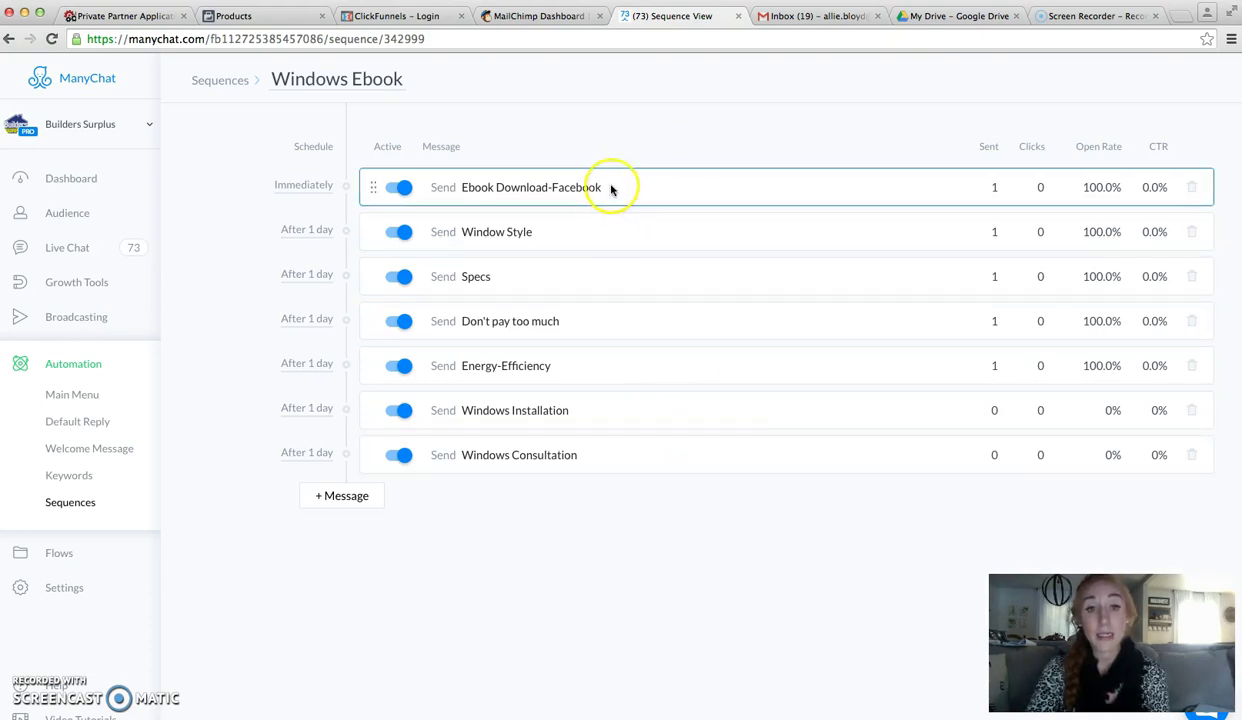
left_click(530, 192)
scroll(685, 250, "down", 2)
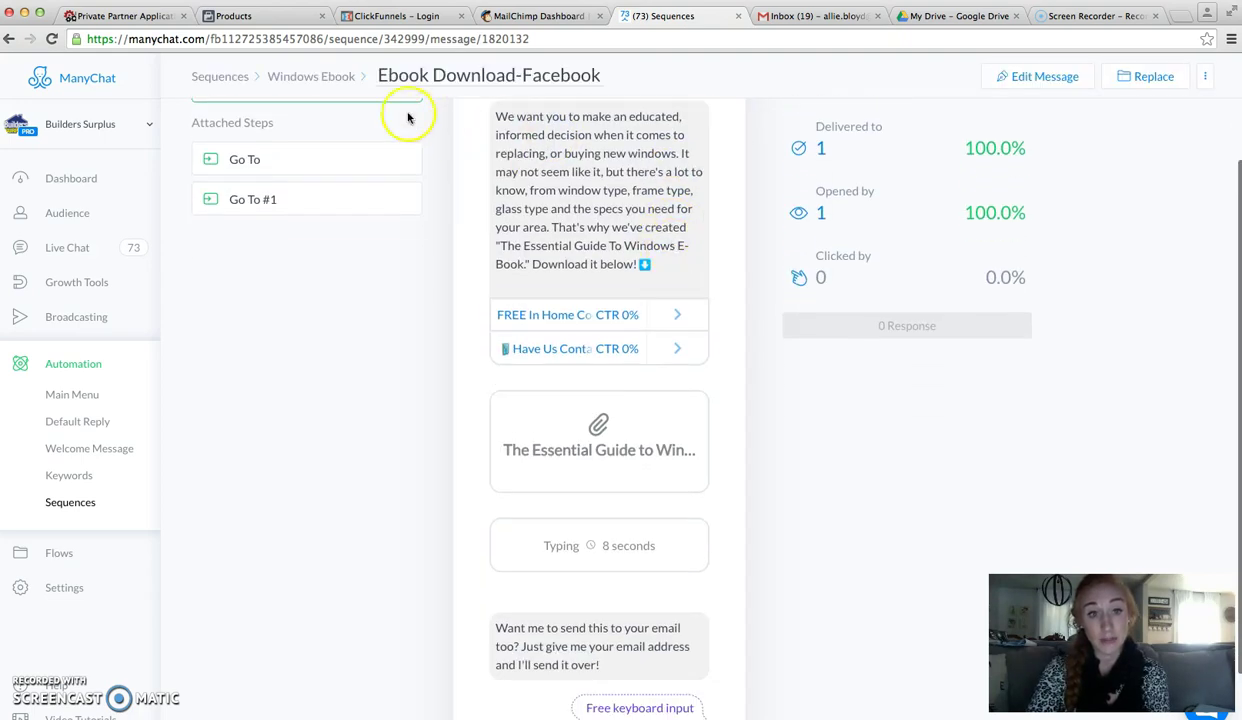
left_click(350, 80)
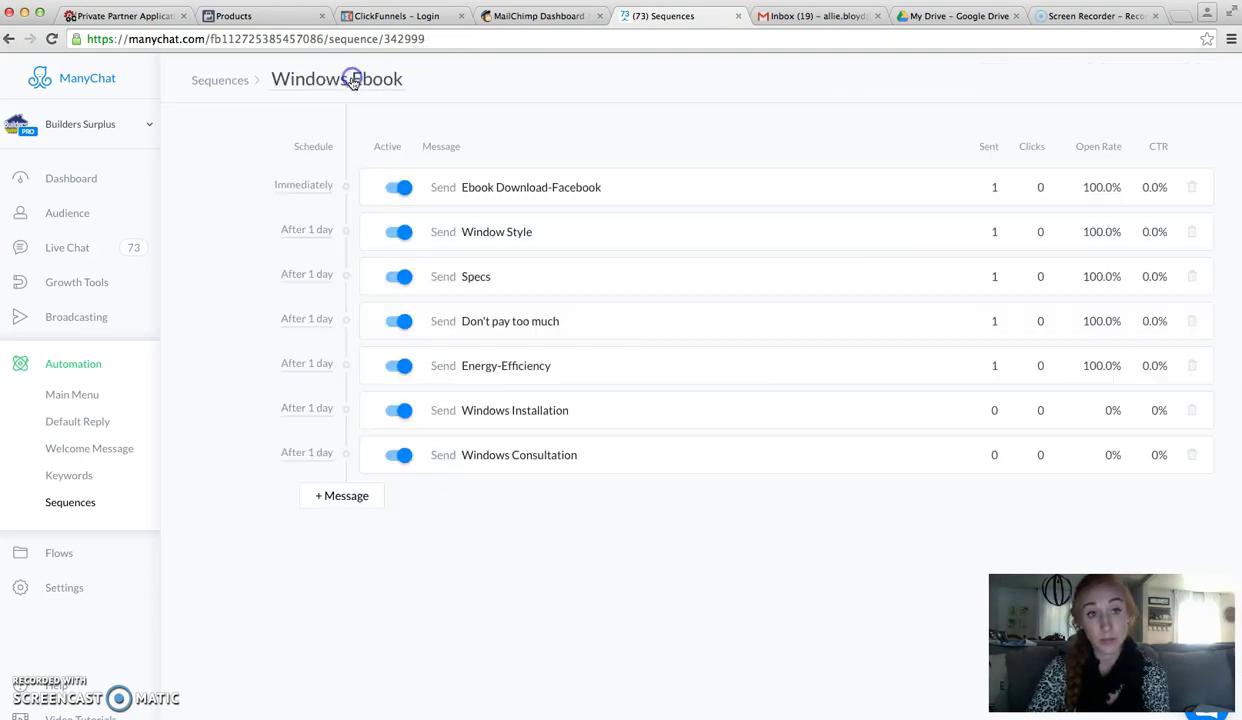
left_click(521, 235)
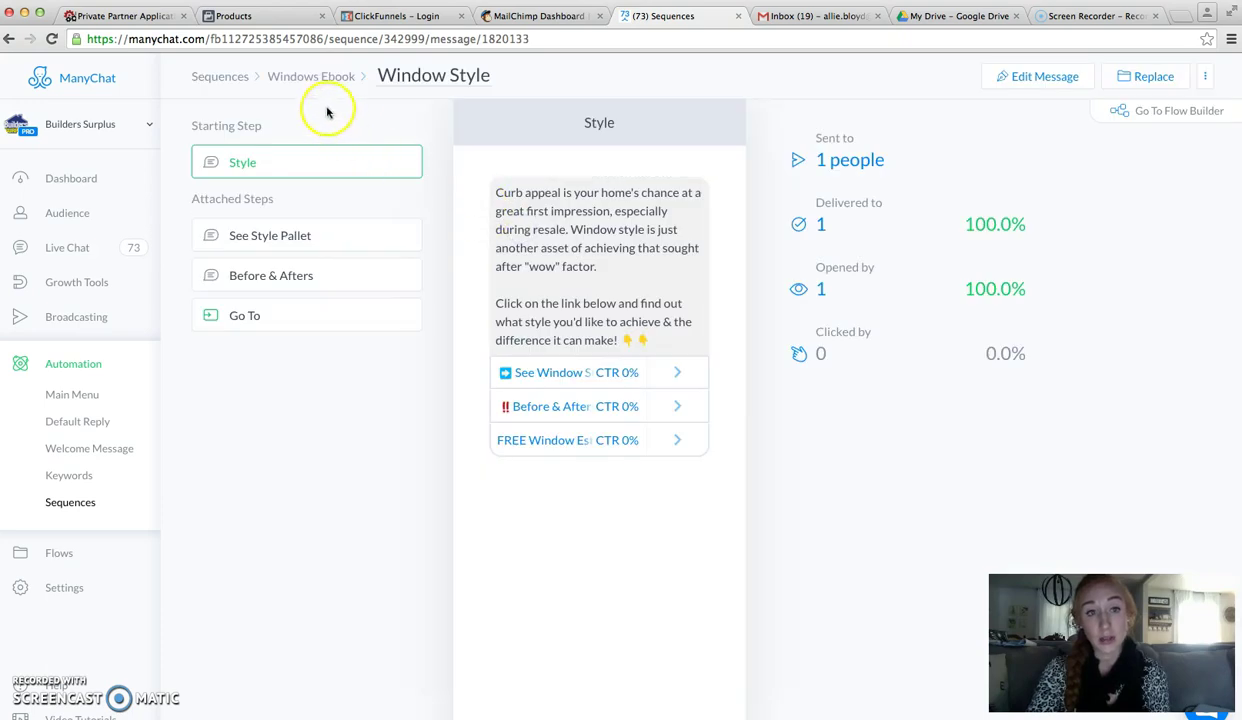
left_click(320, 80)
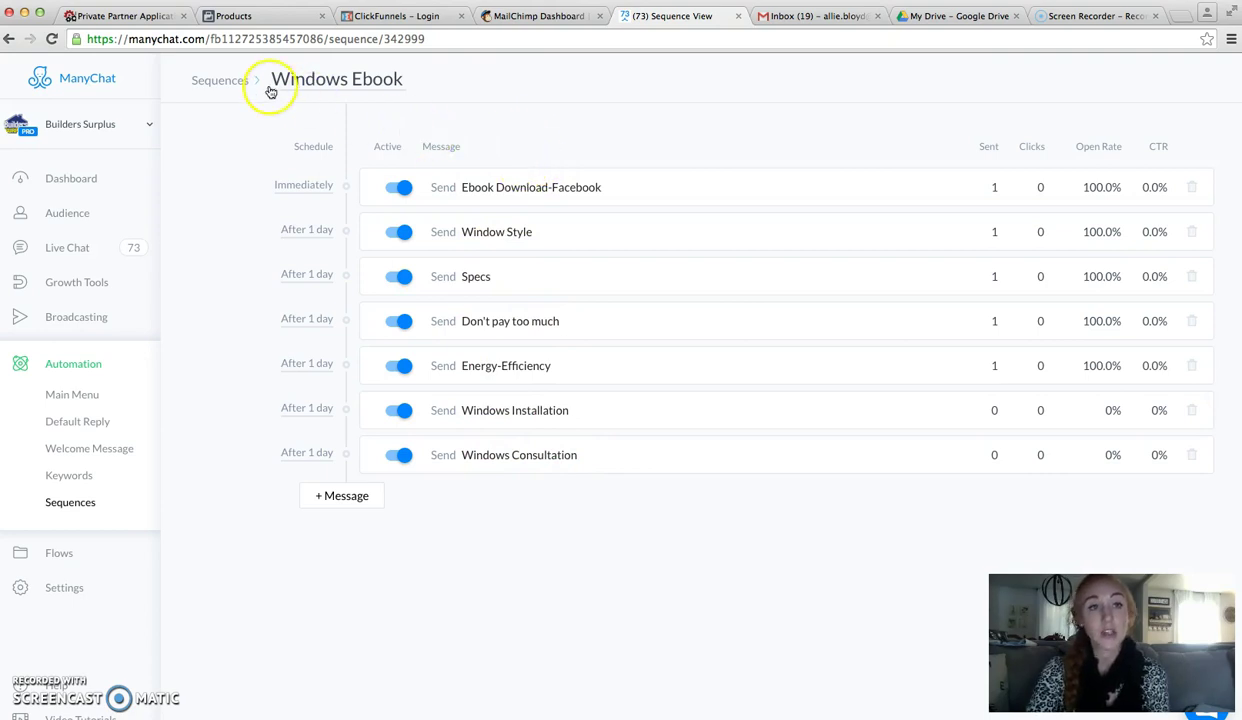
left_click(230, 83)
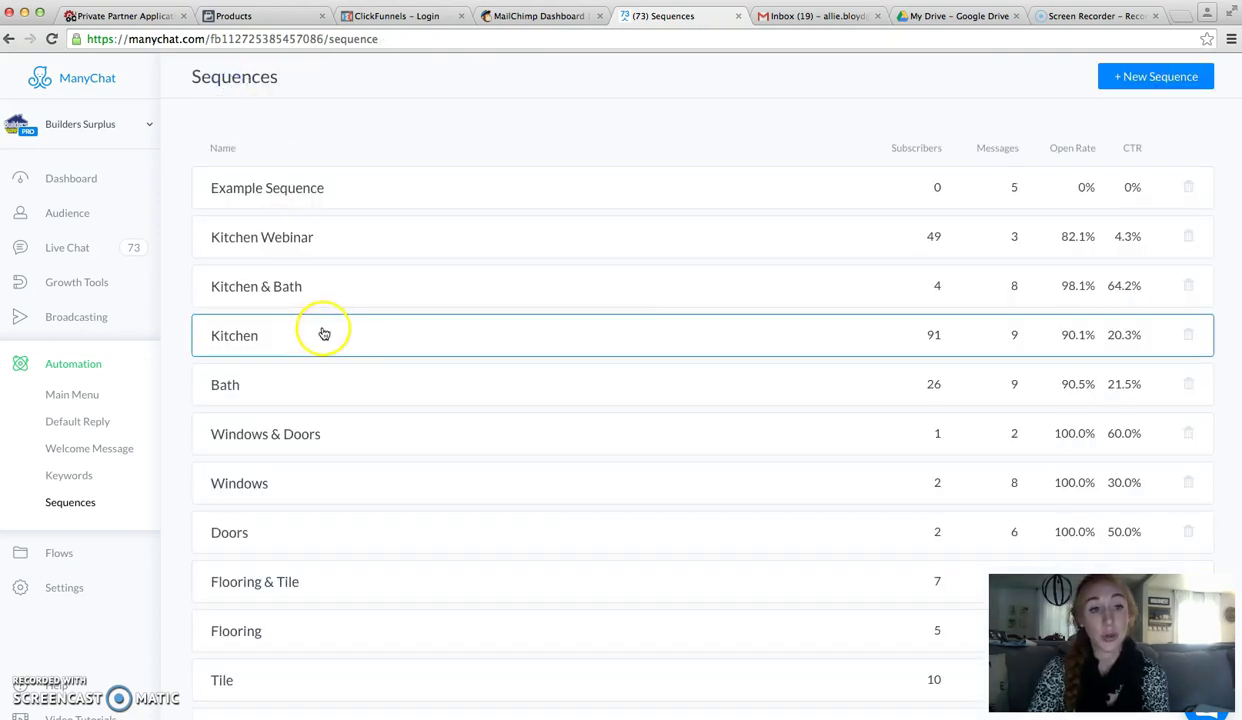
Scroll down the sidebar and open the Flows page with its drip folders.
scroll(513, 313, "down", 5)
scroll(332, 424, "down", 1)
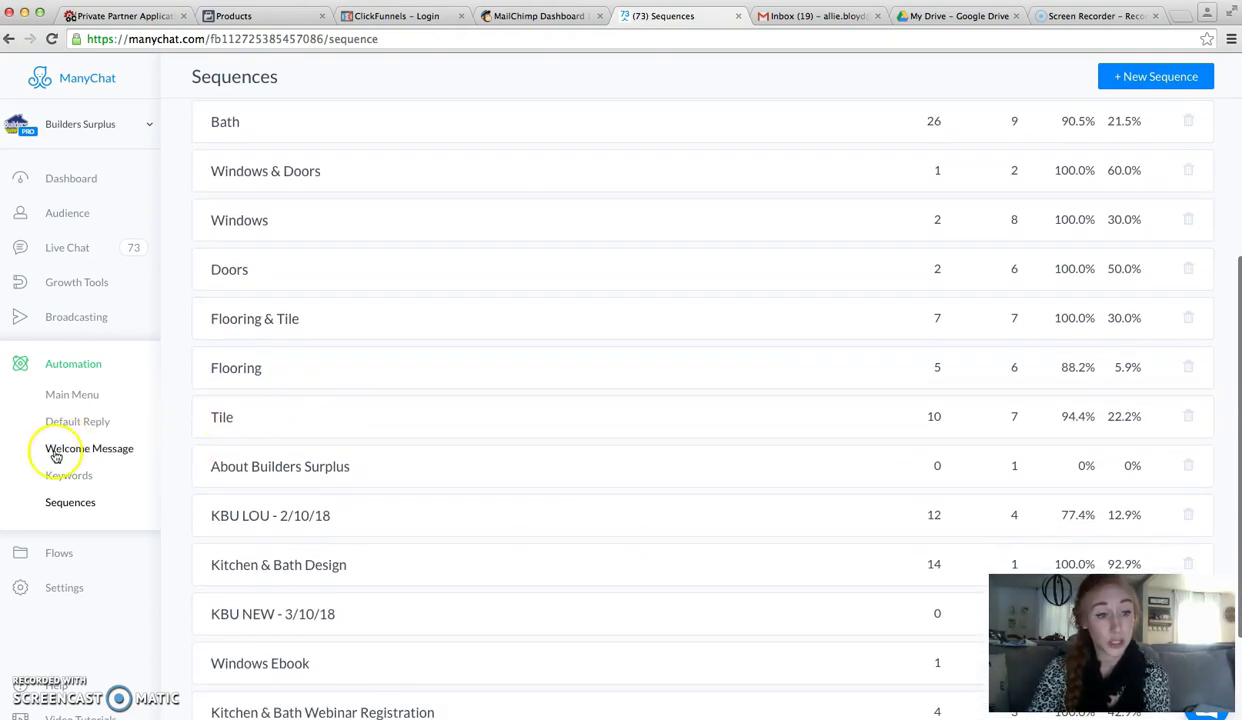
left_click(60, 553)
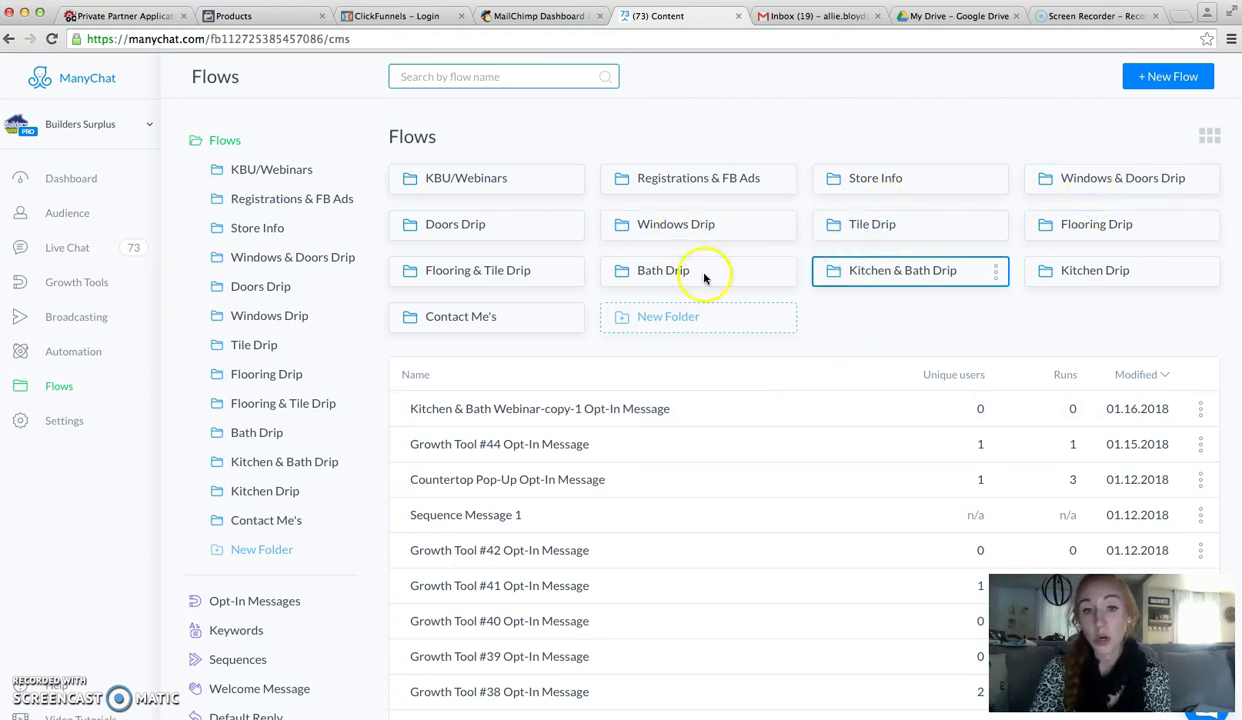
Open the Budgeting Intro flow inside the Kitchen Drip folder.
left_click(1034, 272)
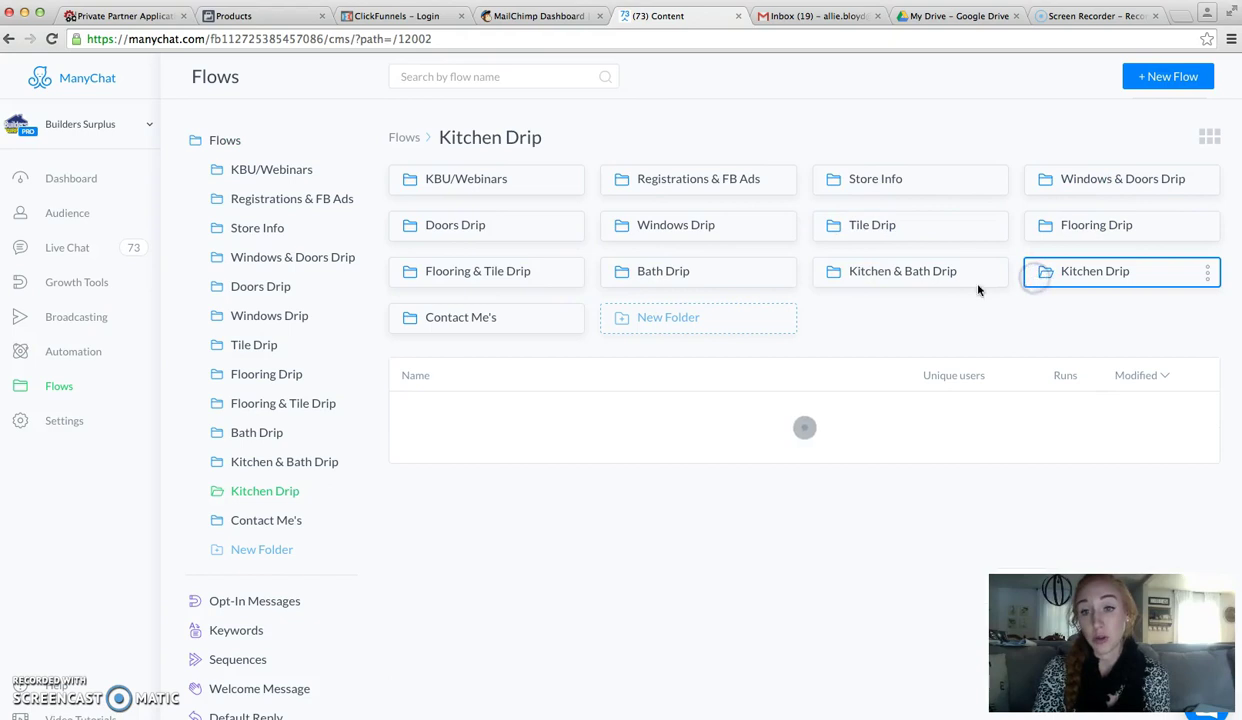
scroll(783, 347, "down", 3)
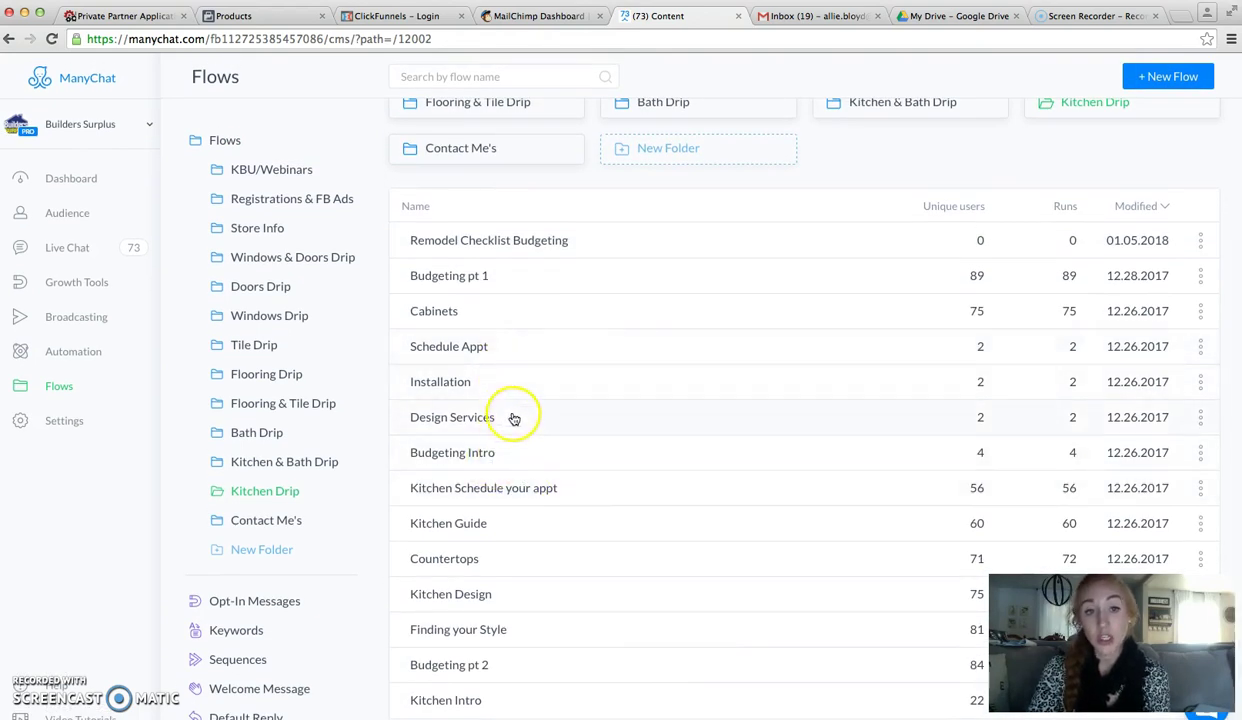
left_click(471, 456)
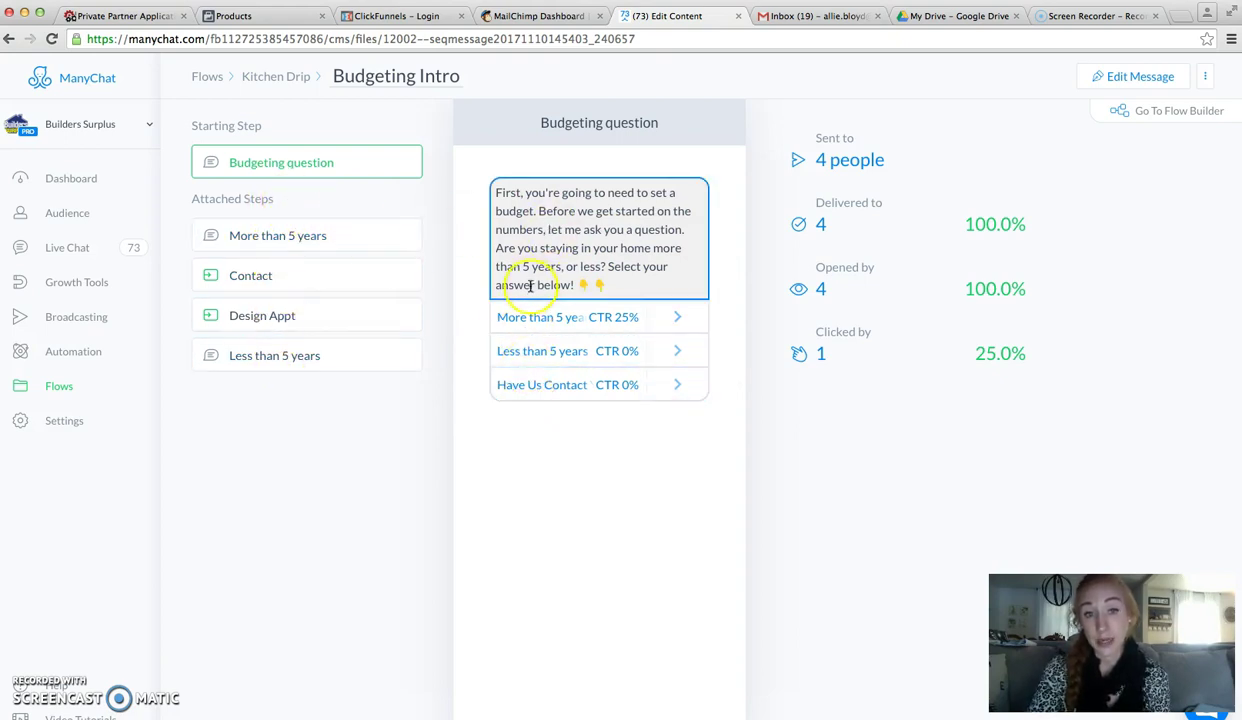
Review the 5-years, Contact, Design Appt and Budgeting question steps, then return to Kitchen Drip.
left_click(527, 324)
left_click(341, 233)
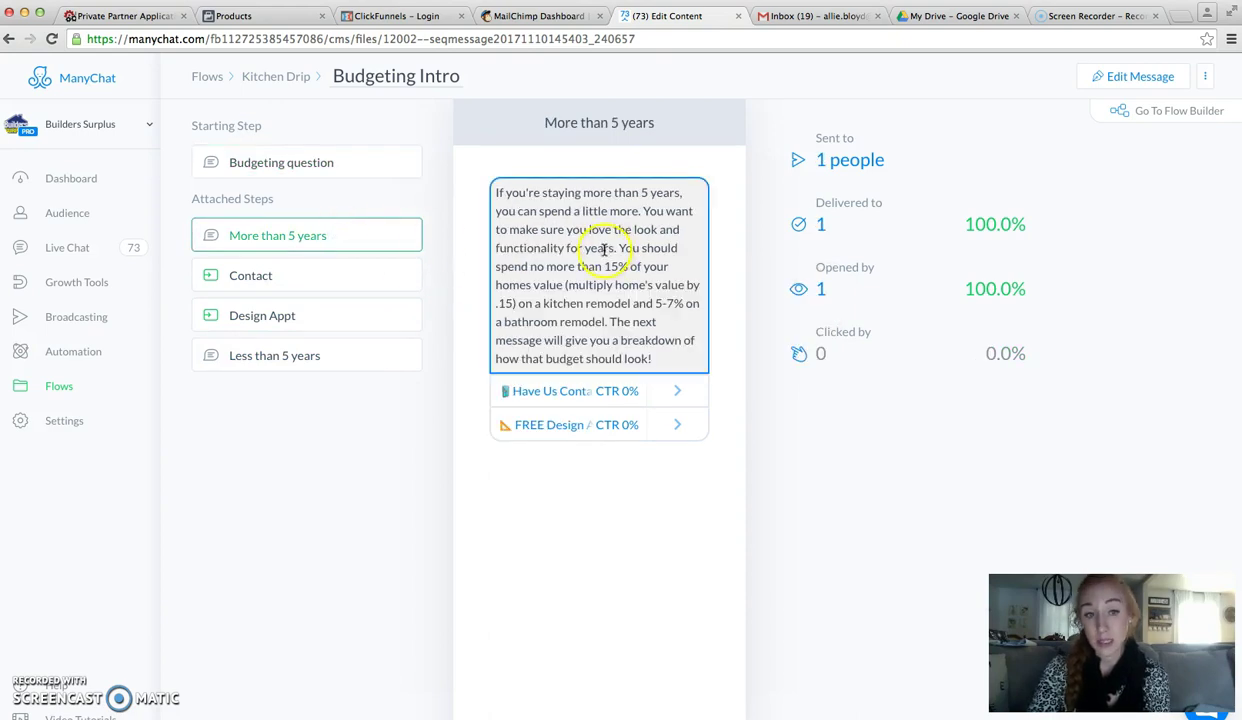
left_click(350, 359)
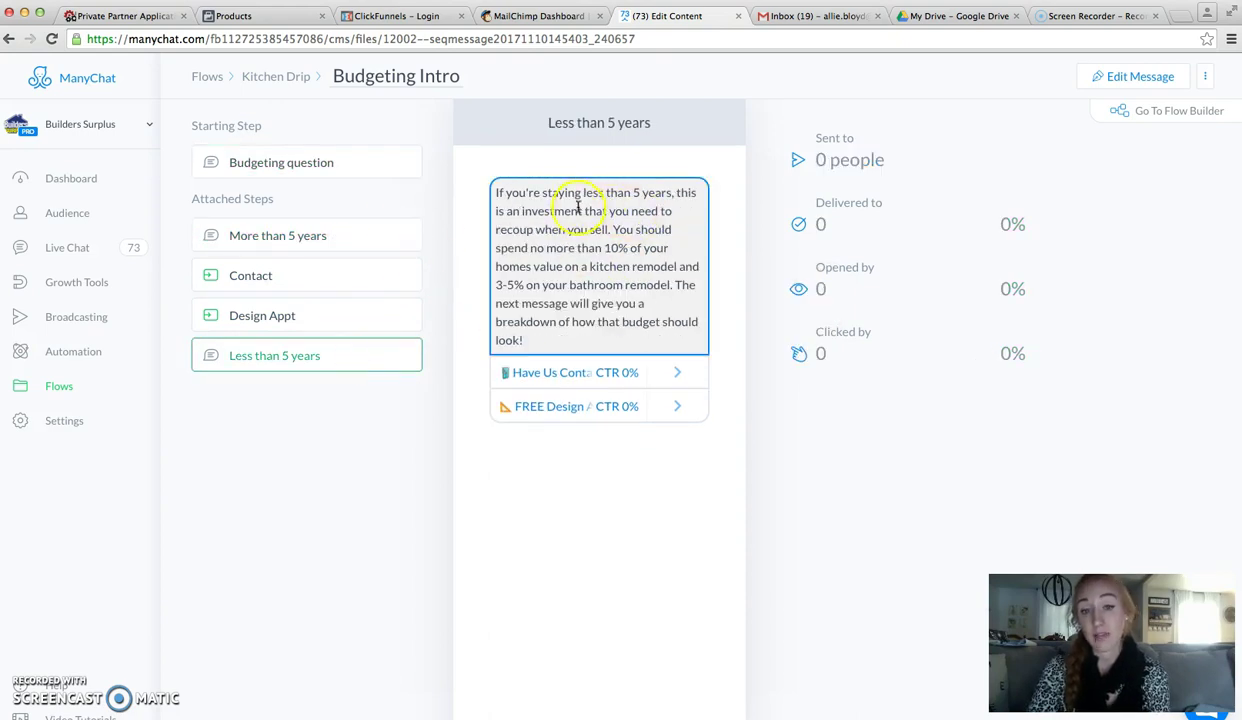
left_click(328, 280)
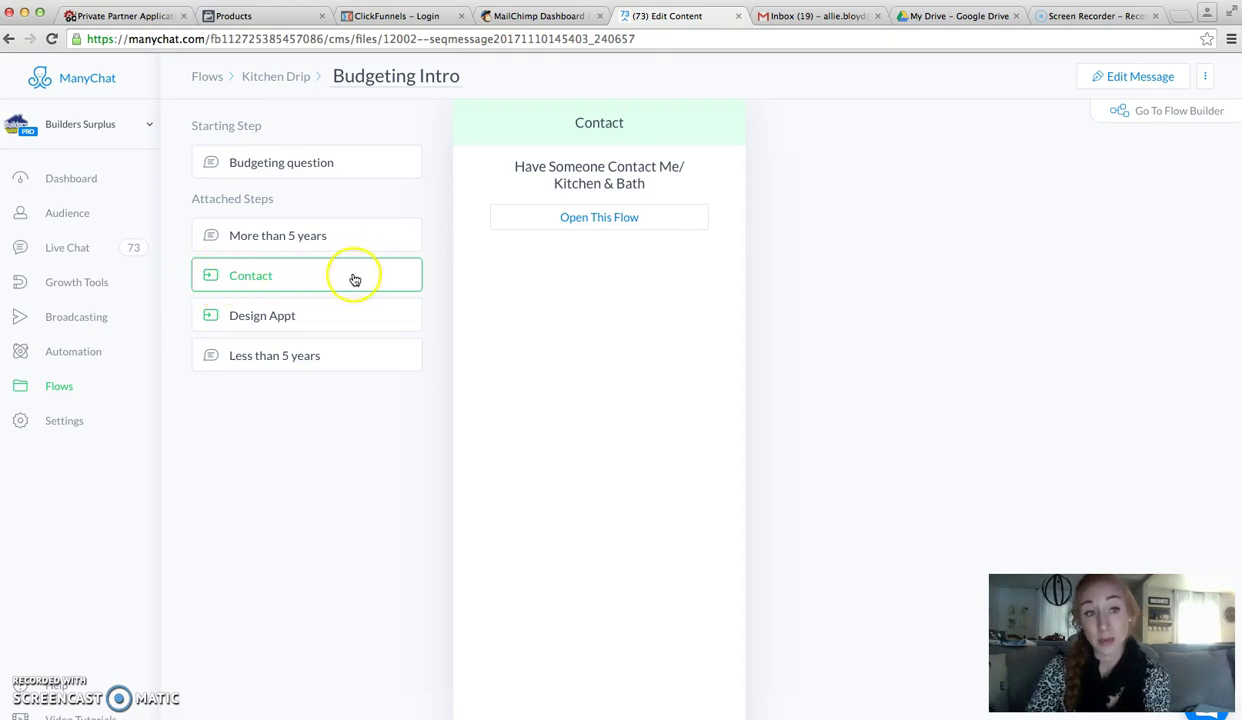
left_click(276, 316)
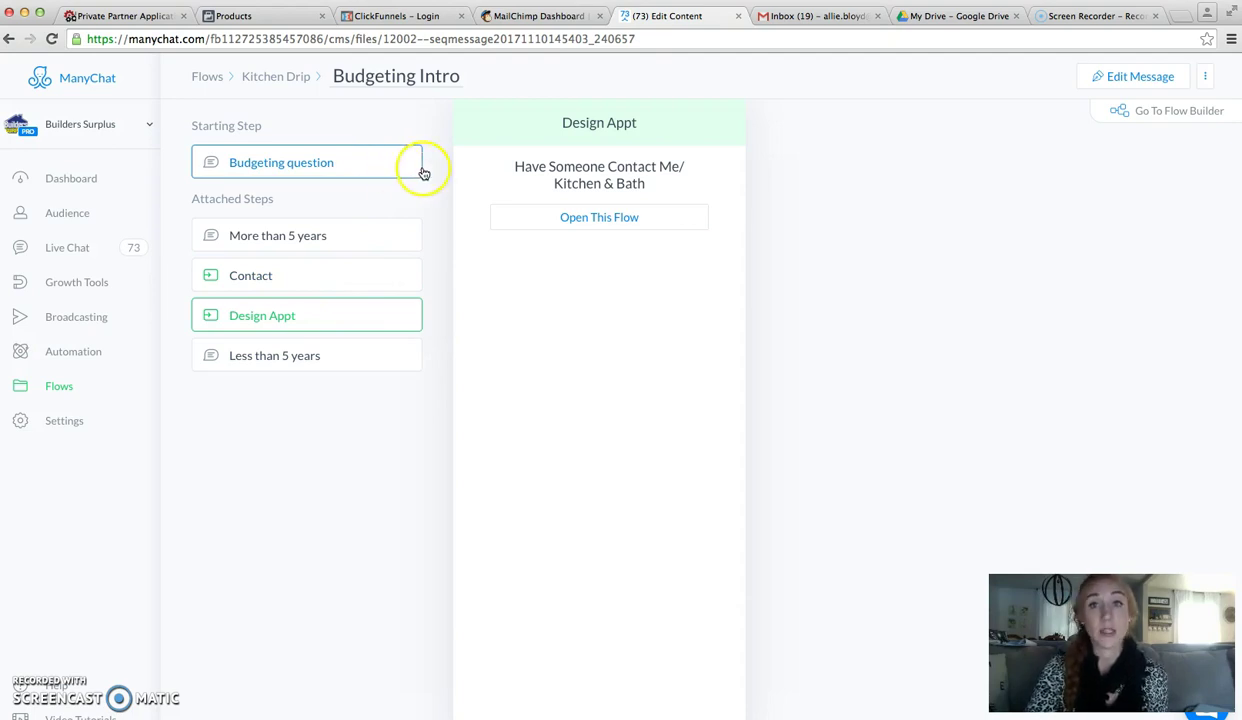
left_click(333, 172)
left_click(298, 83)
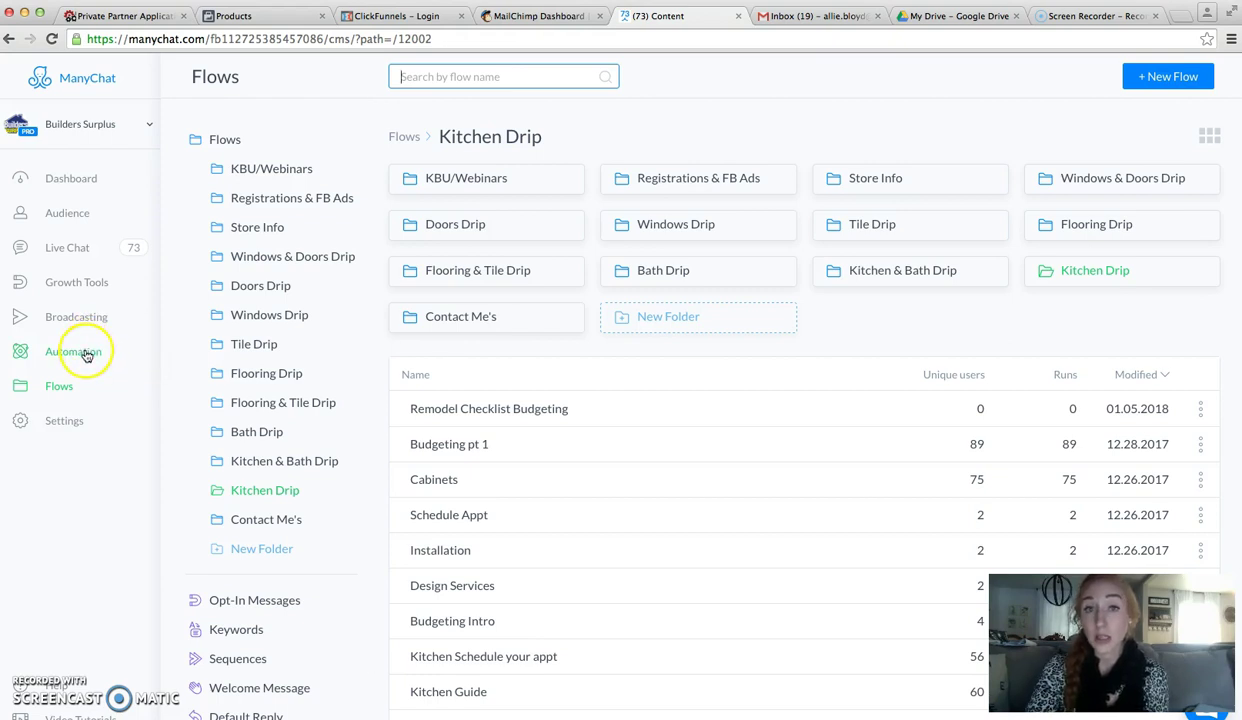
Create a new sequence named 'Kitchen Remodel Checklist' from Automation > Sequences.
left_click(87, 354)
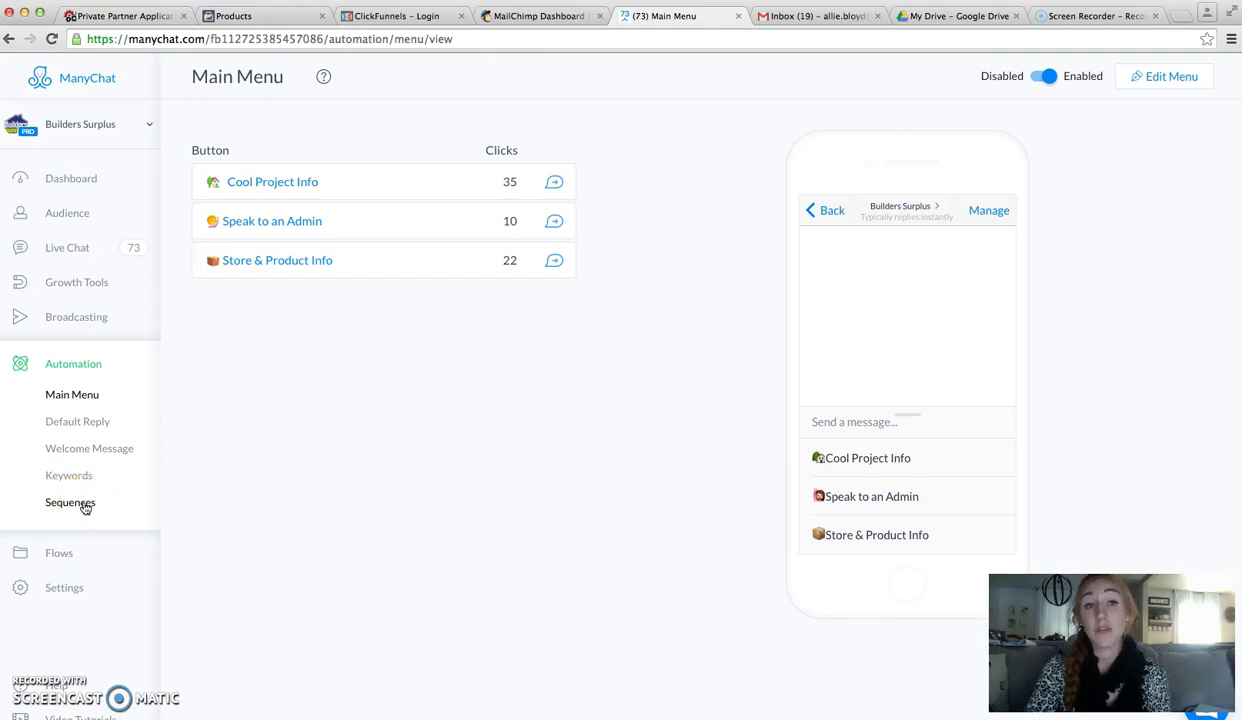
left_click(85, 505)
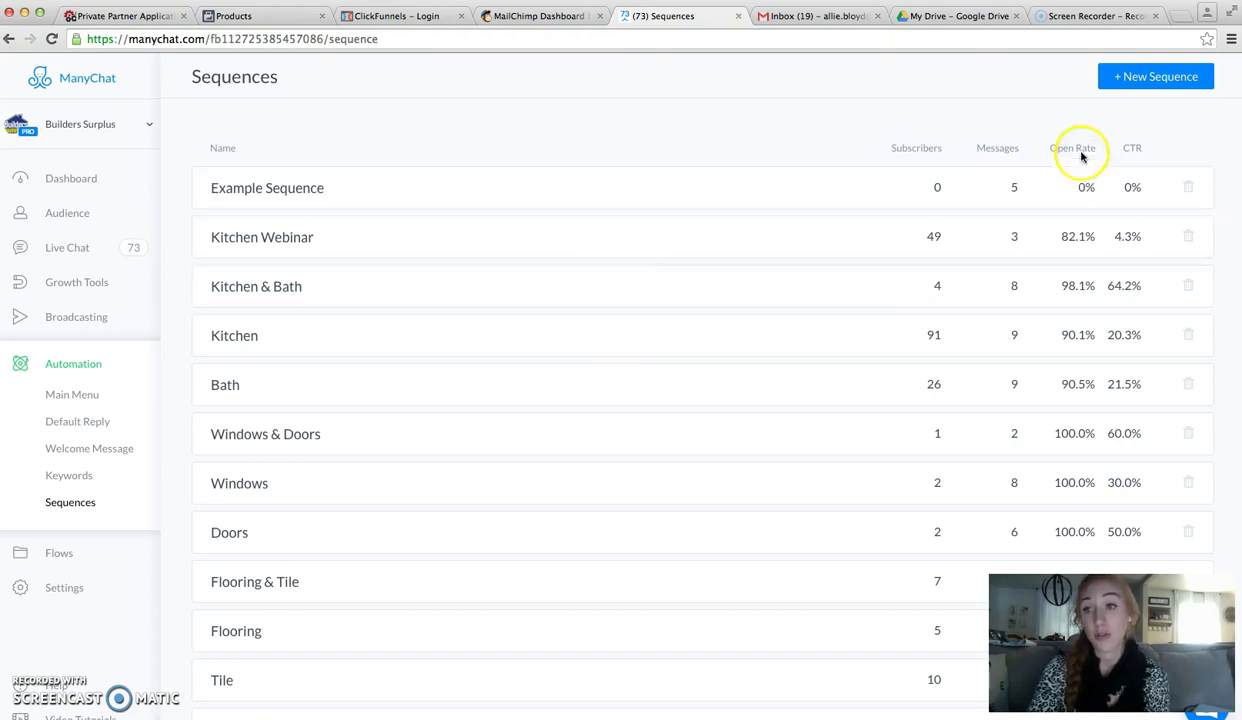
left_click(1130, 80)
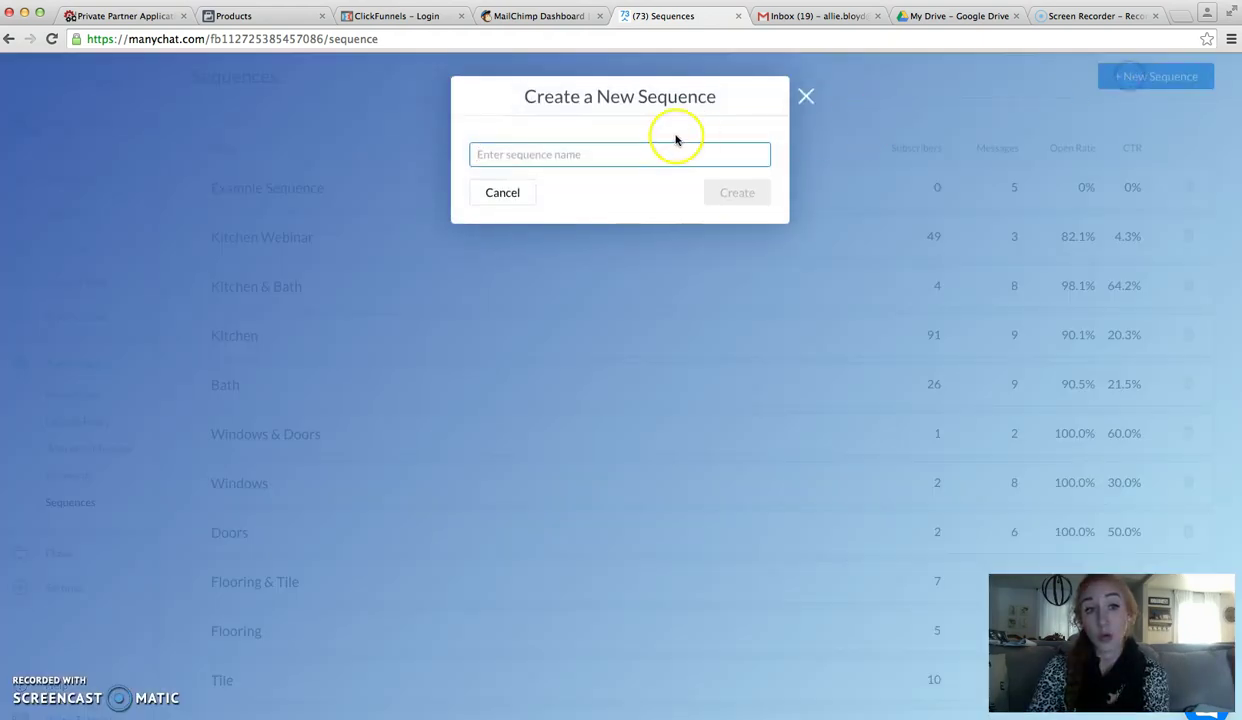
type("Kitchen Remodel Checklist")
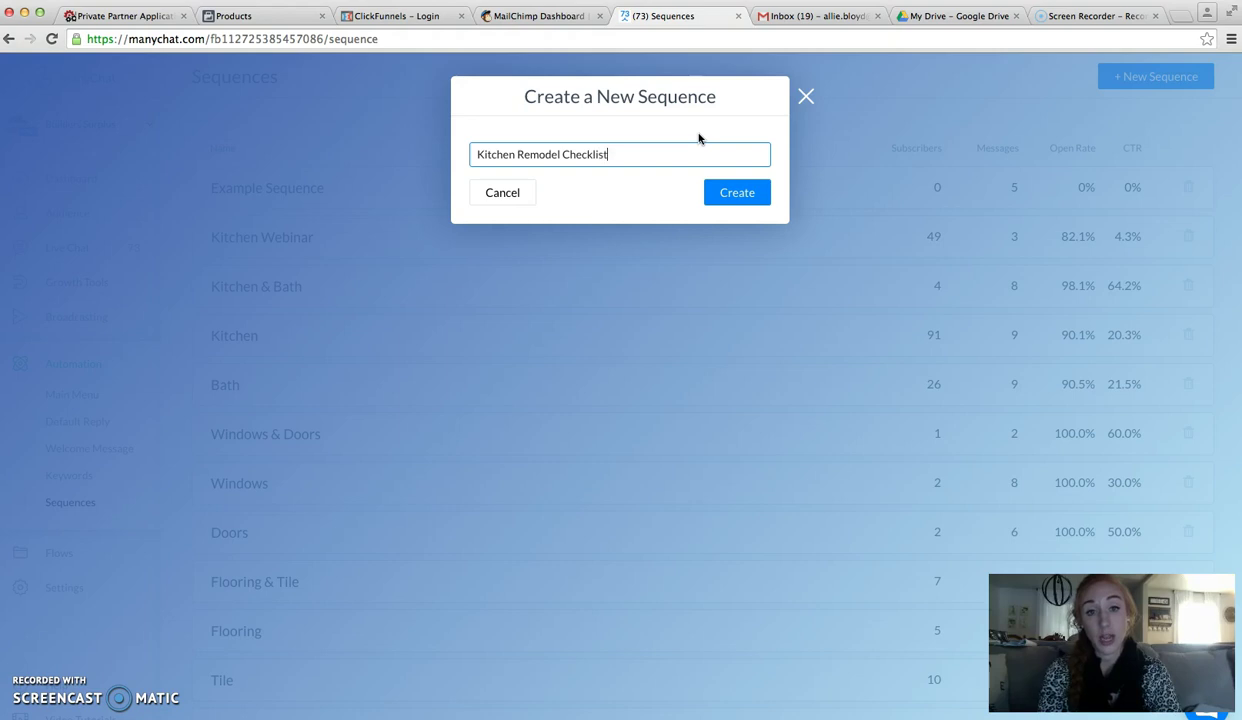
left_click(730, 193)
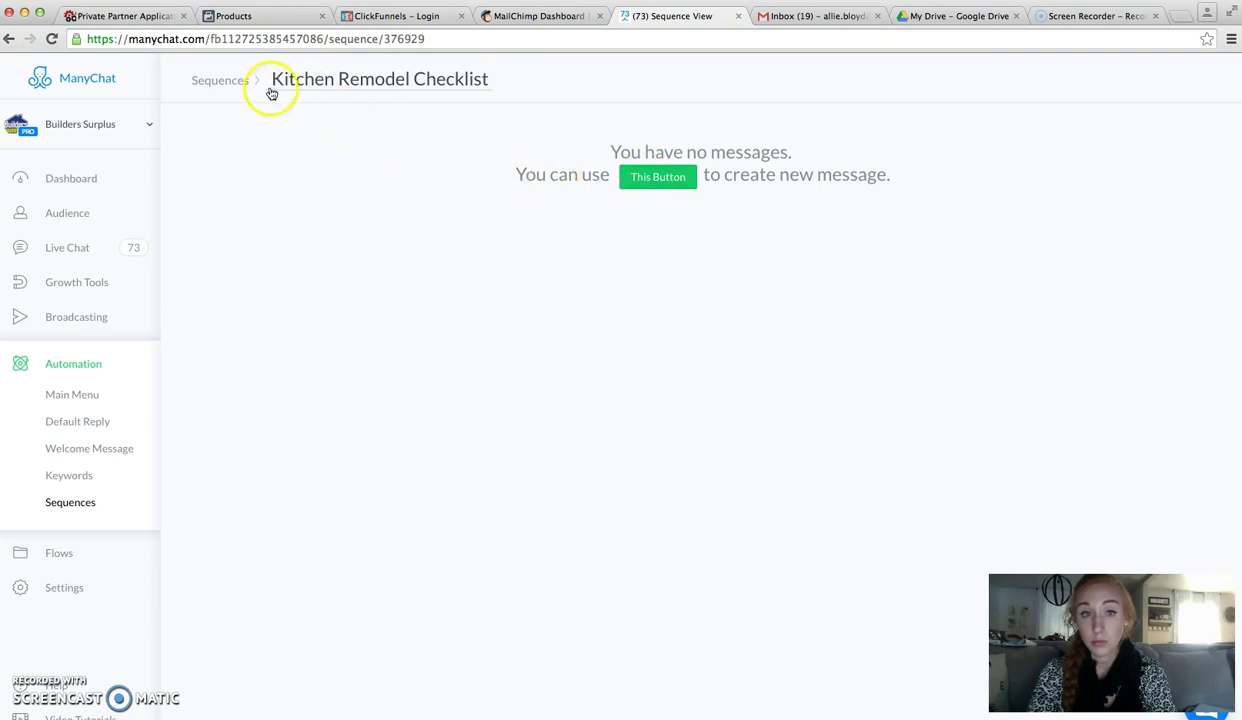
Add six message slots to the Kitchen Remodel Checklist sequence.
left_click(657, 180)
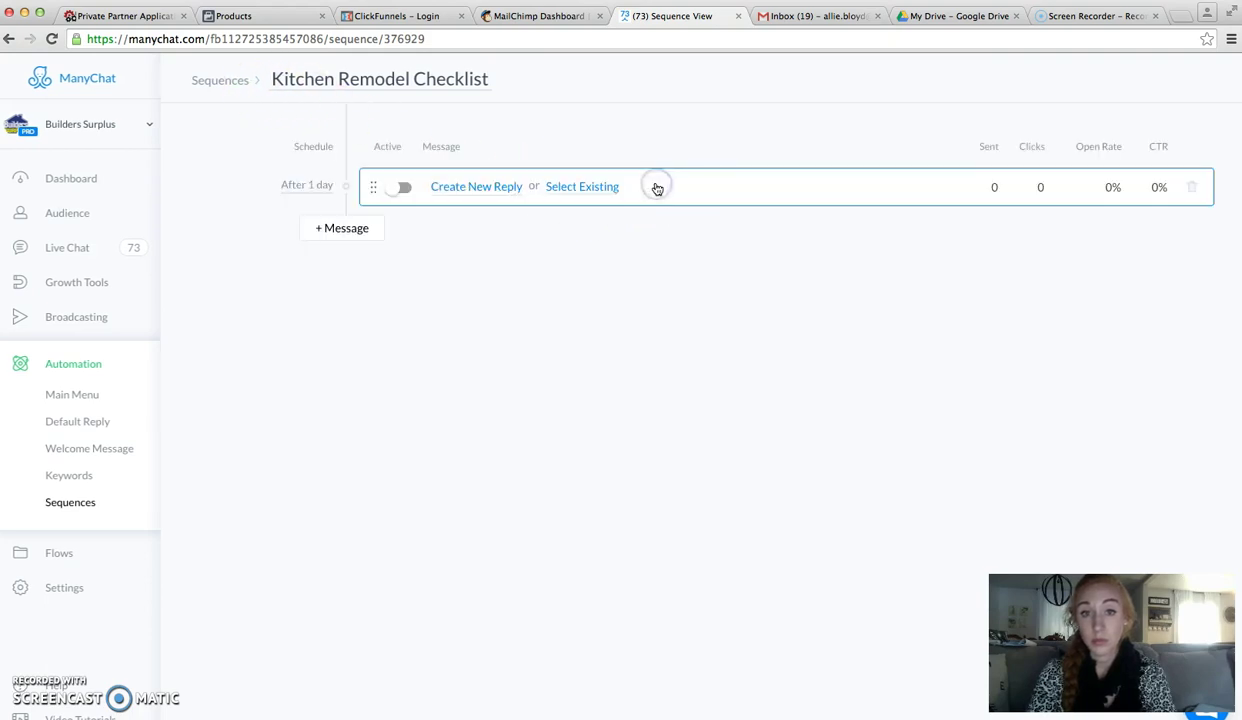
left_click(358, 229)
left_click(358, 280)
left_click(327, 316)
left_click(333, 366)
left_click(346, 407)
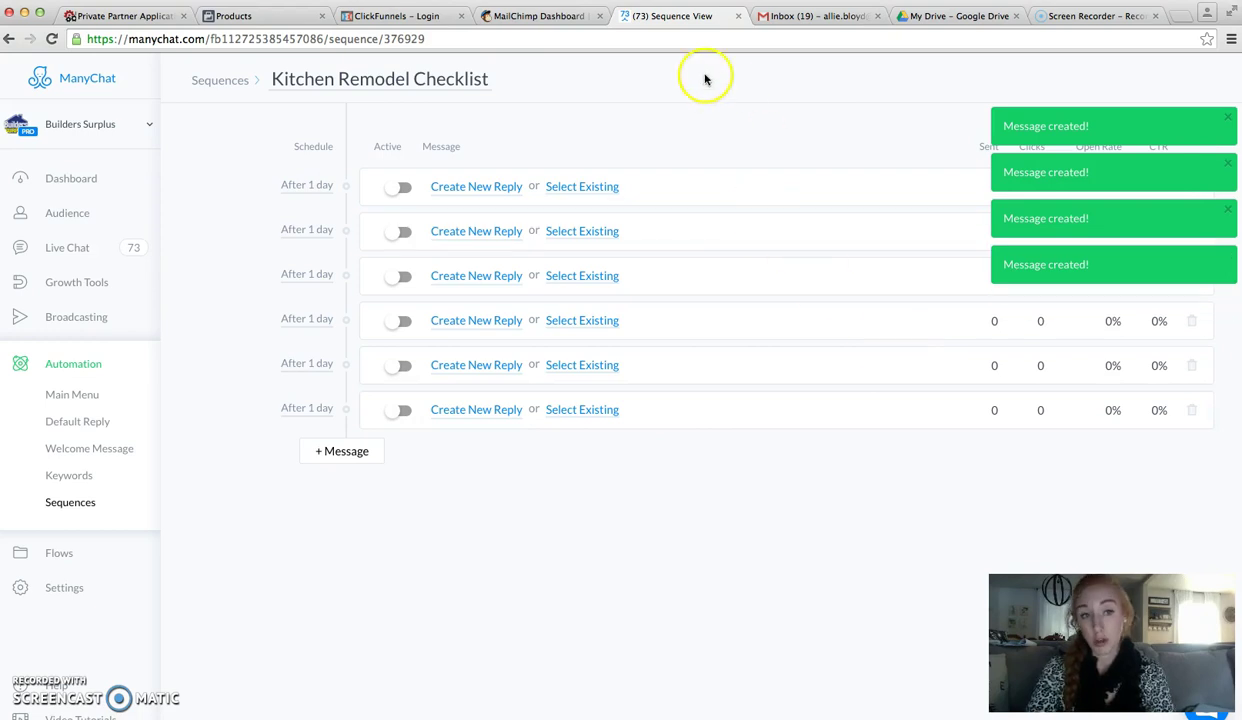
Schedule the first sequence message to send immediately.
left_click(314, 187)
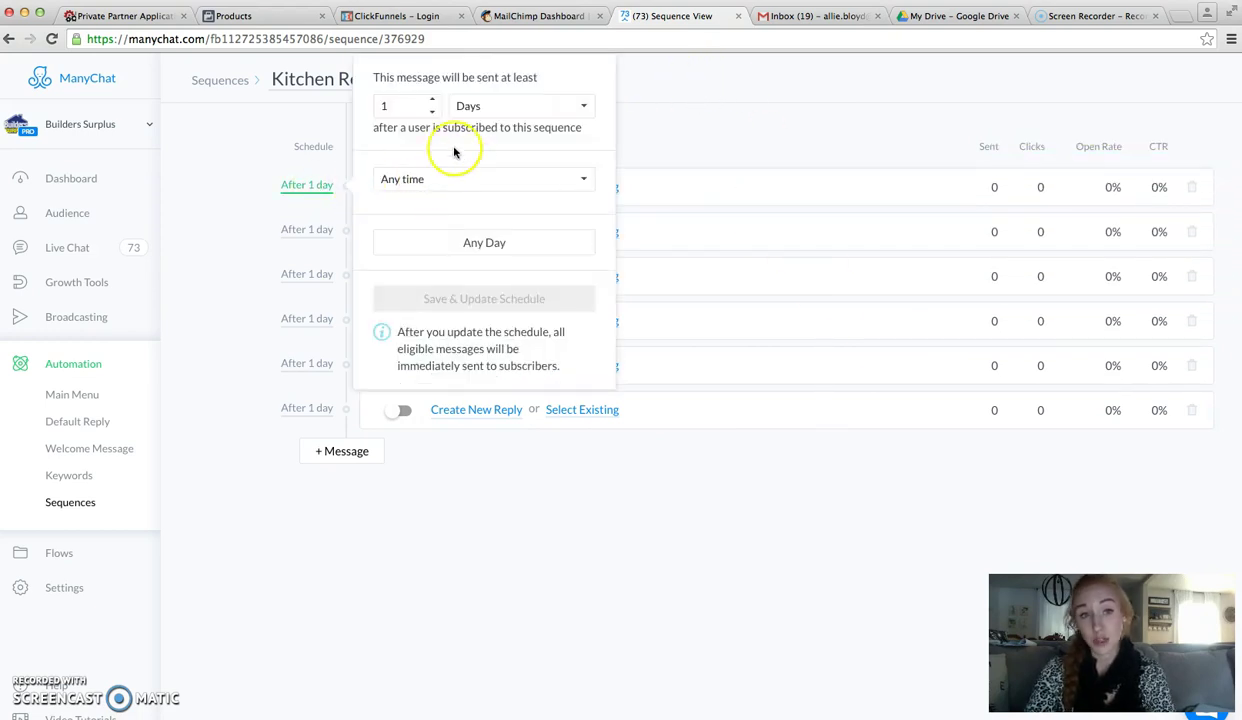
left_click(432, 113)
left_click(462, 106)
left_click(467, 61)
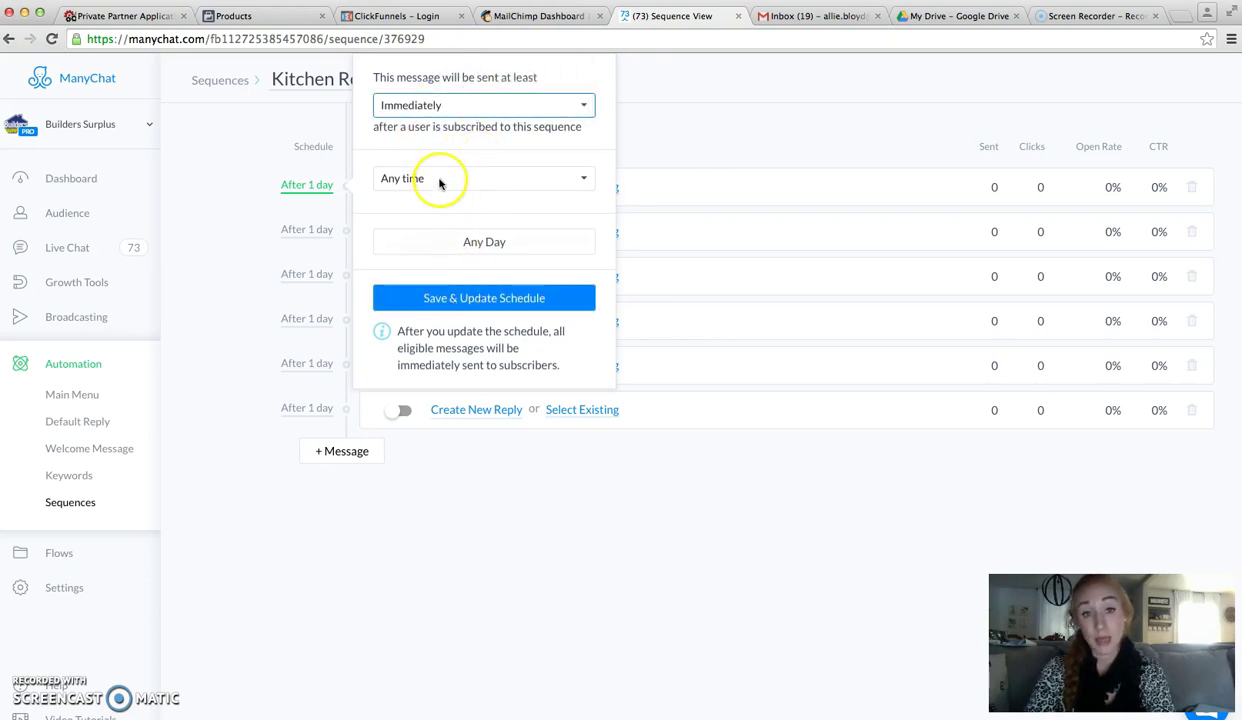
left_click(442, 299)
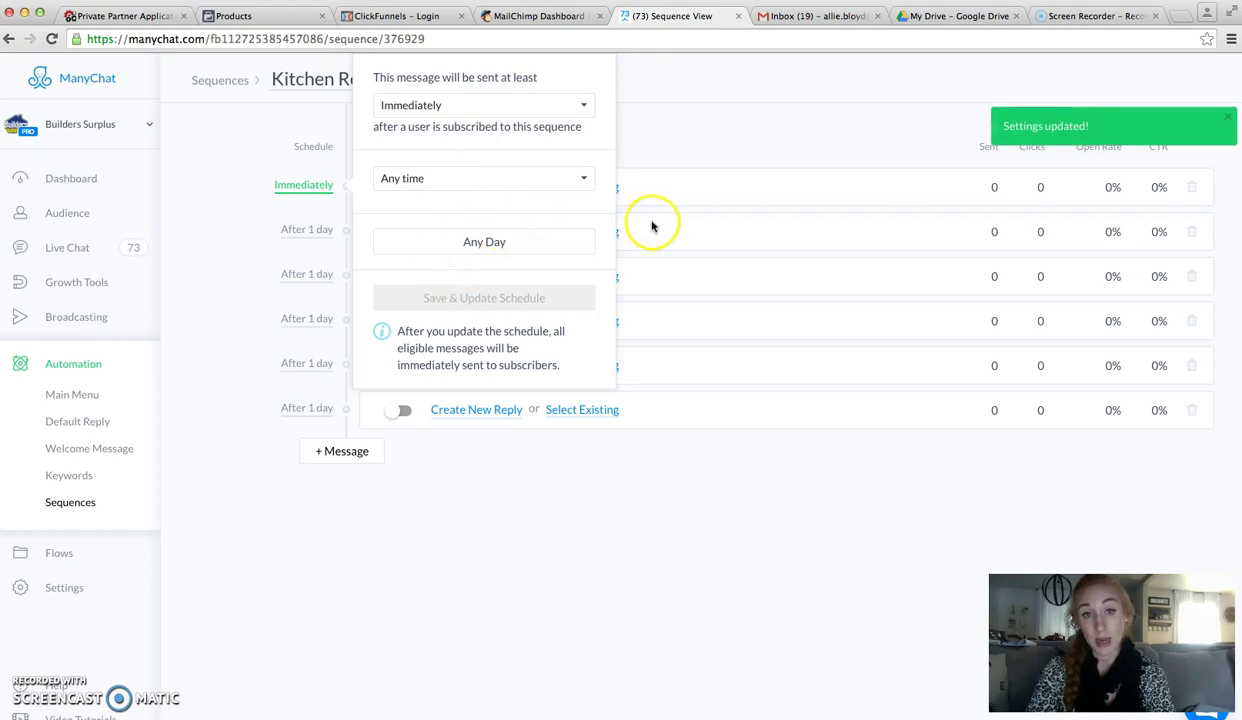
Set the second message to send after 1 day, only between 8:00 and 15:00.
left_click(243, 247)
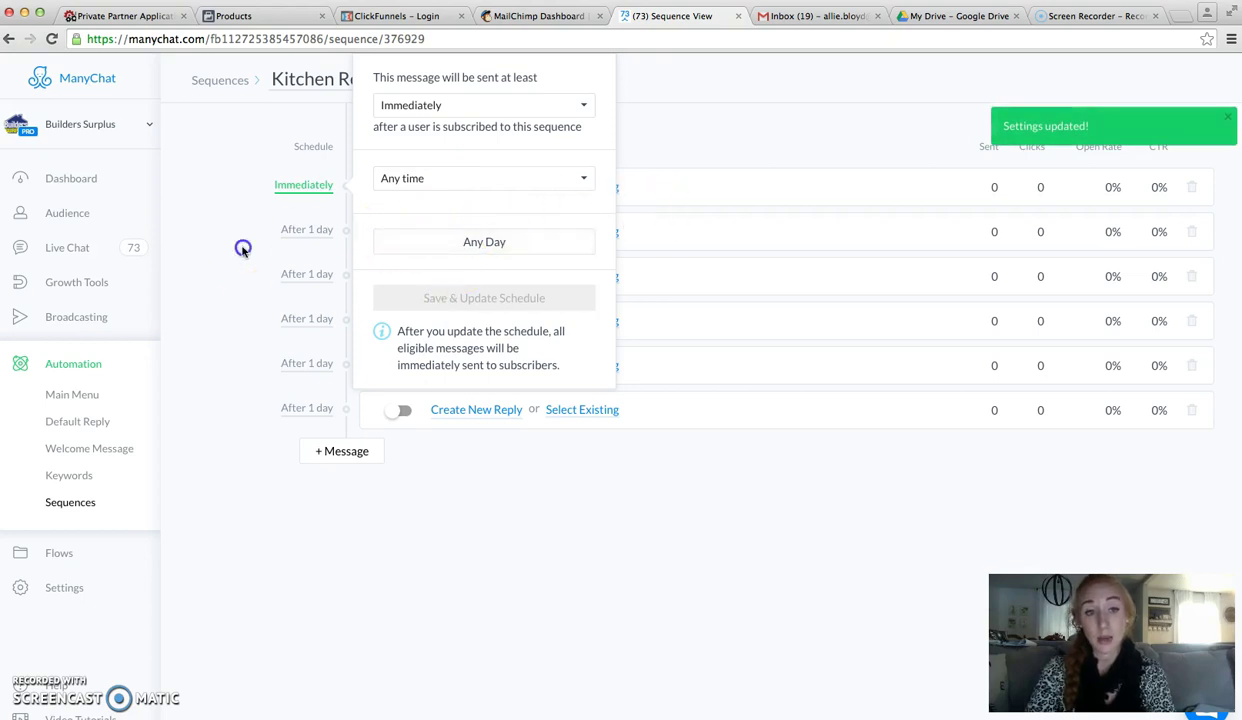
left_click(310, 232)
left_click(421, 194)
left_click(425, 207)
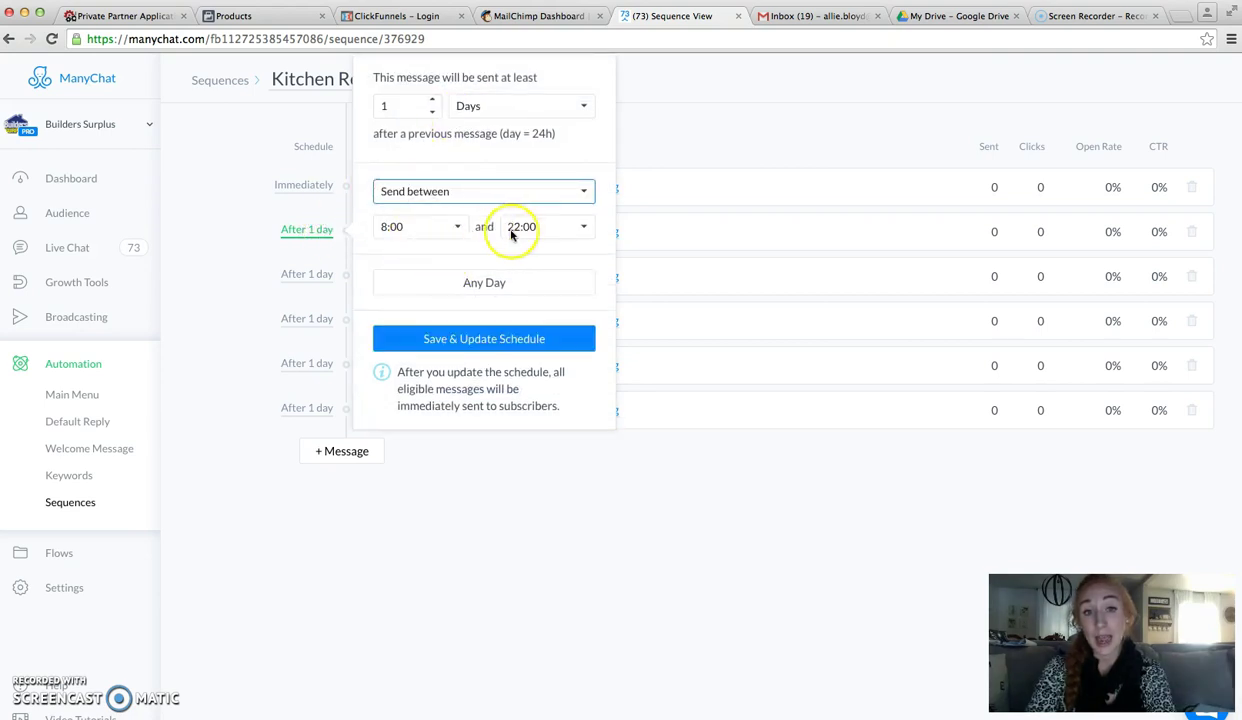
left_click(518, 227)
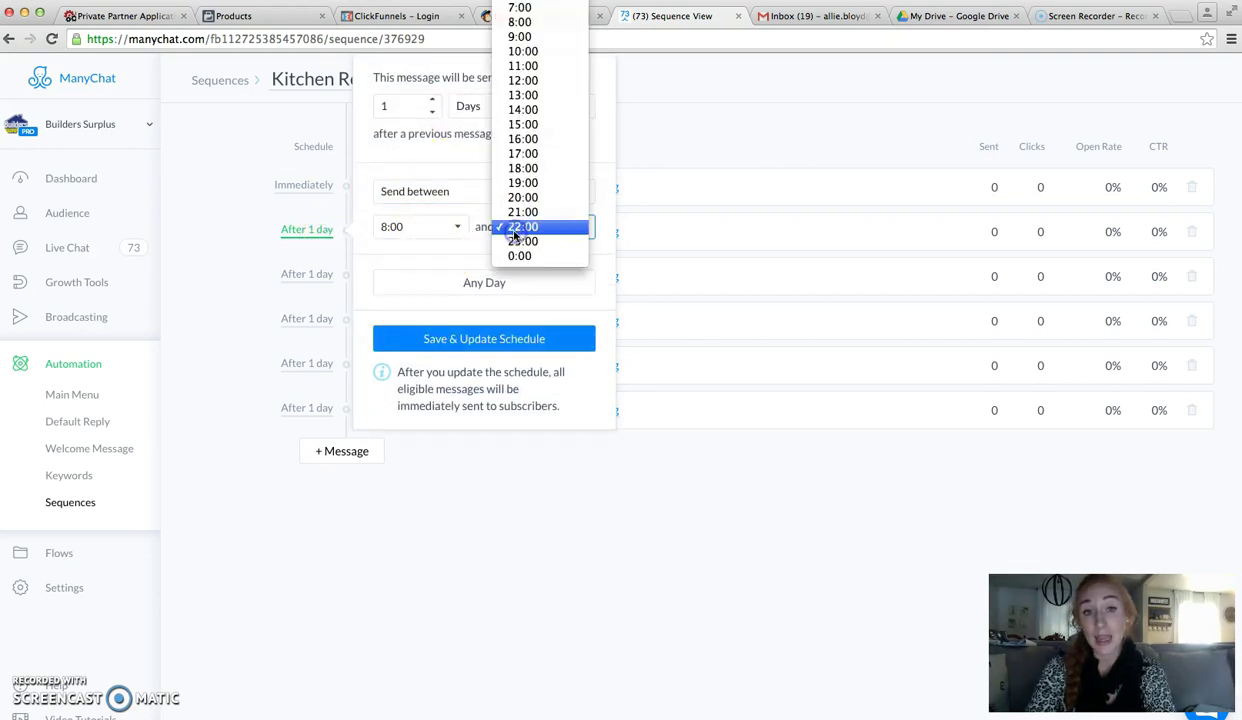
left_click(524, 124)
left_click(480, 338)
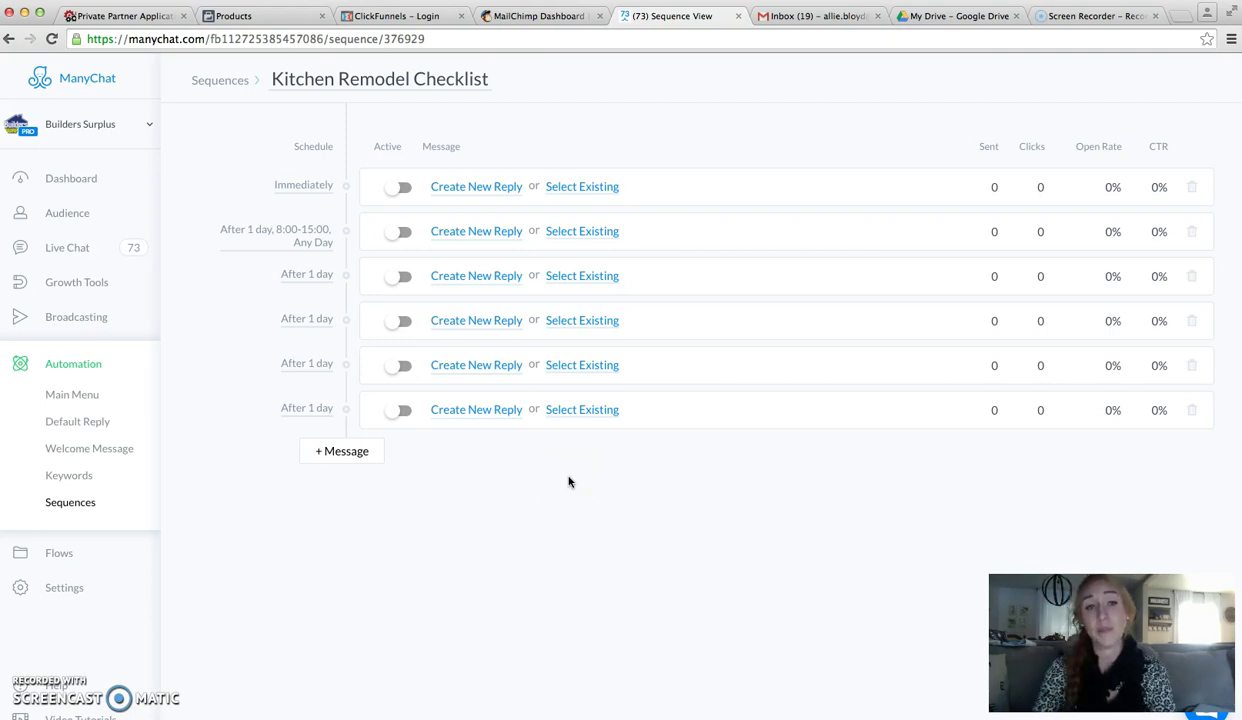
left_click(550, 487)
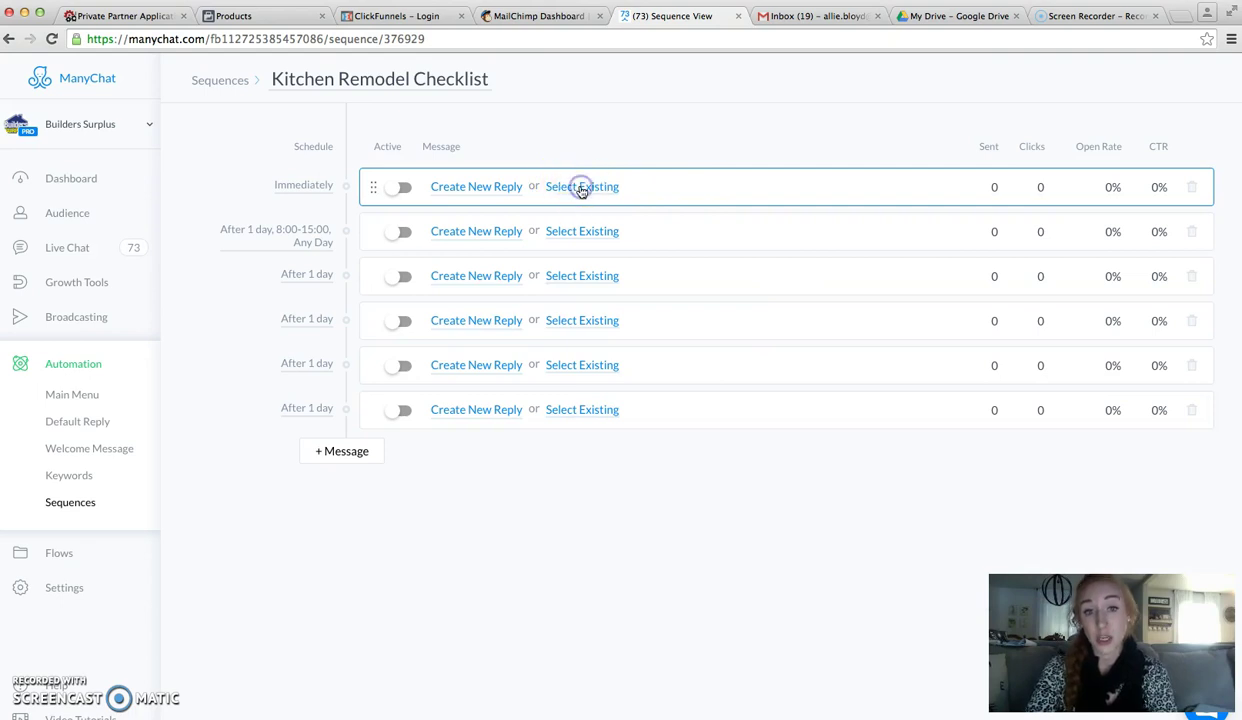
left_click(581, 188)
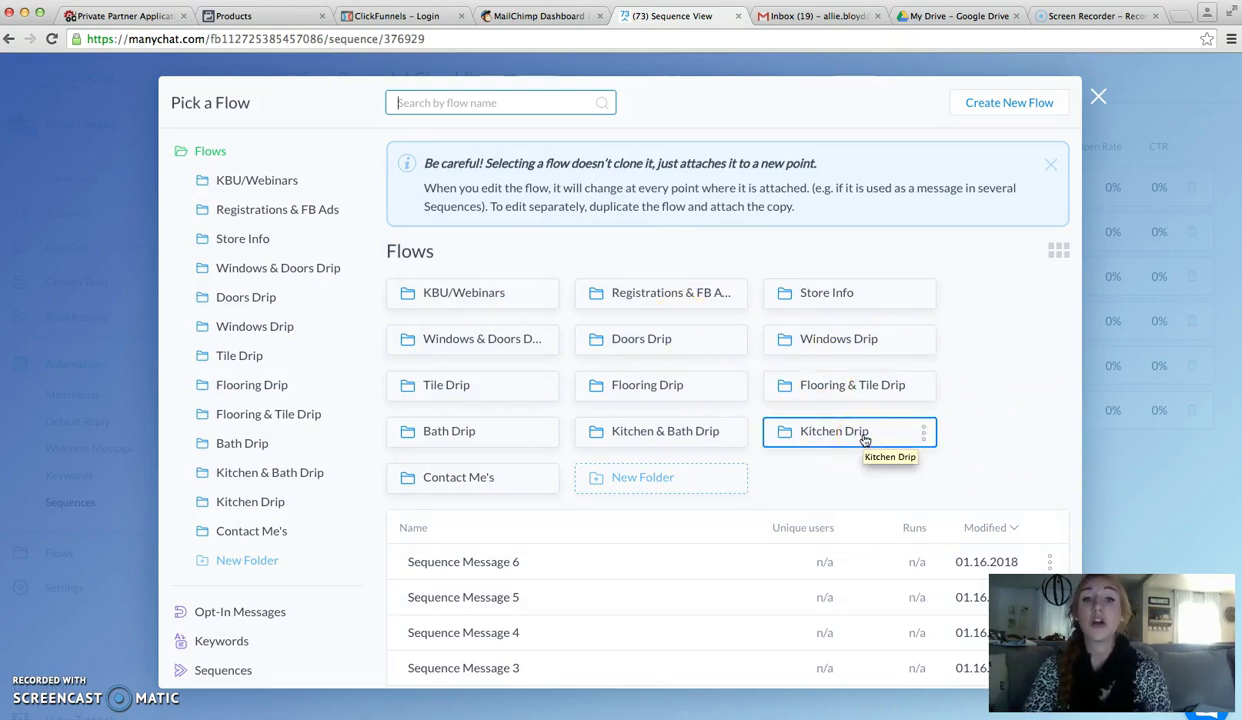
left_click(865, 441)
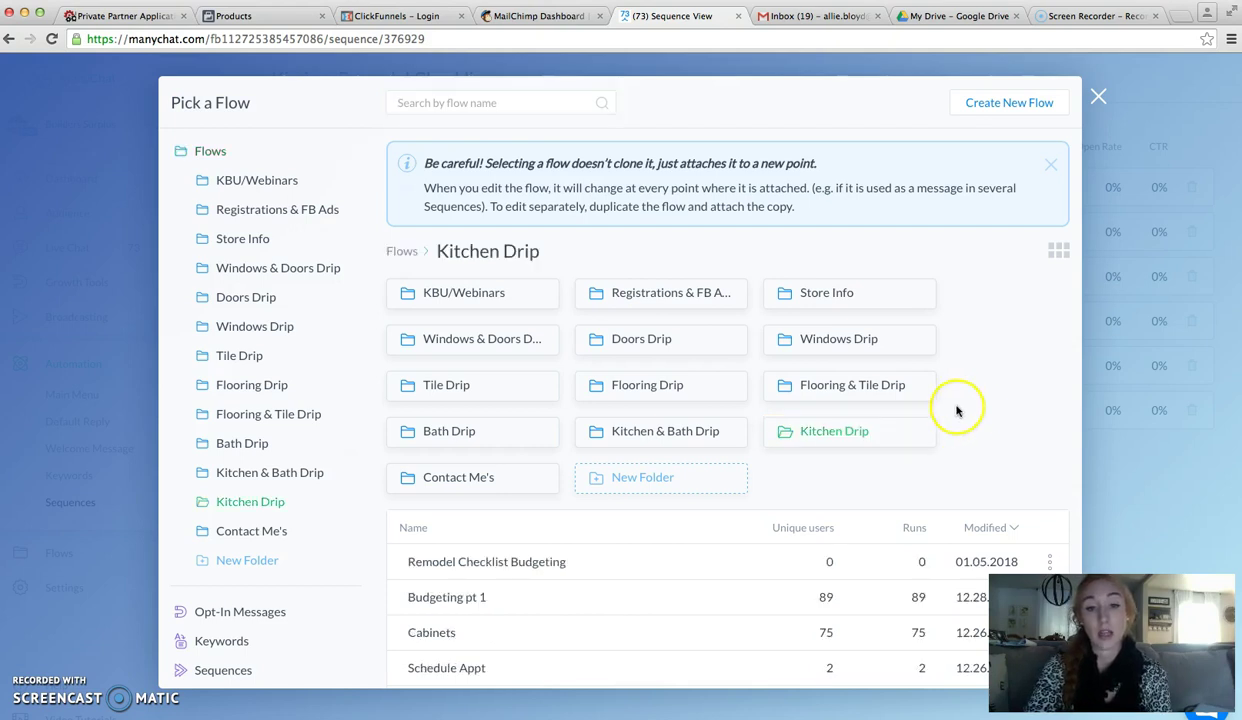
scroll(957, 408, "down", 3)
scroll(957, 408, "down", 3)
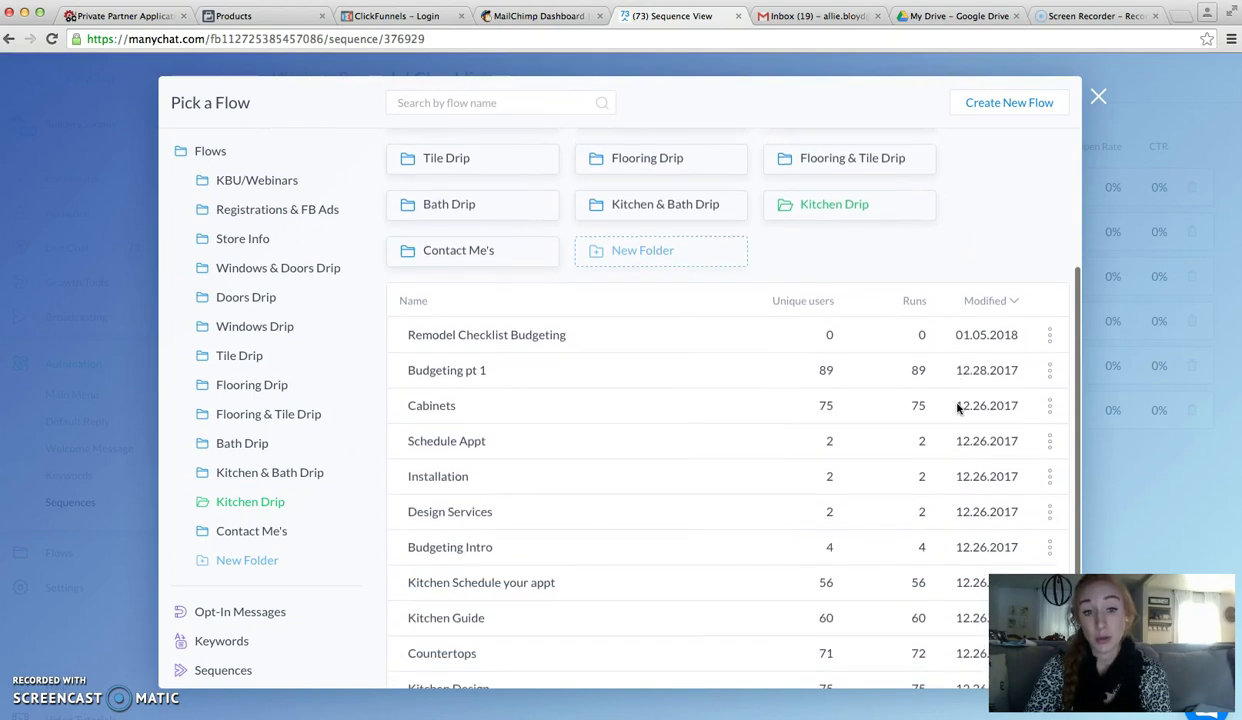
scroll(922, 507, "down", 3)
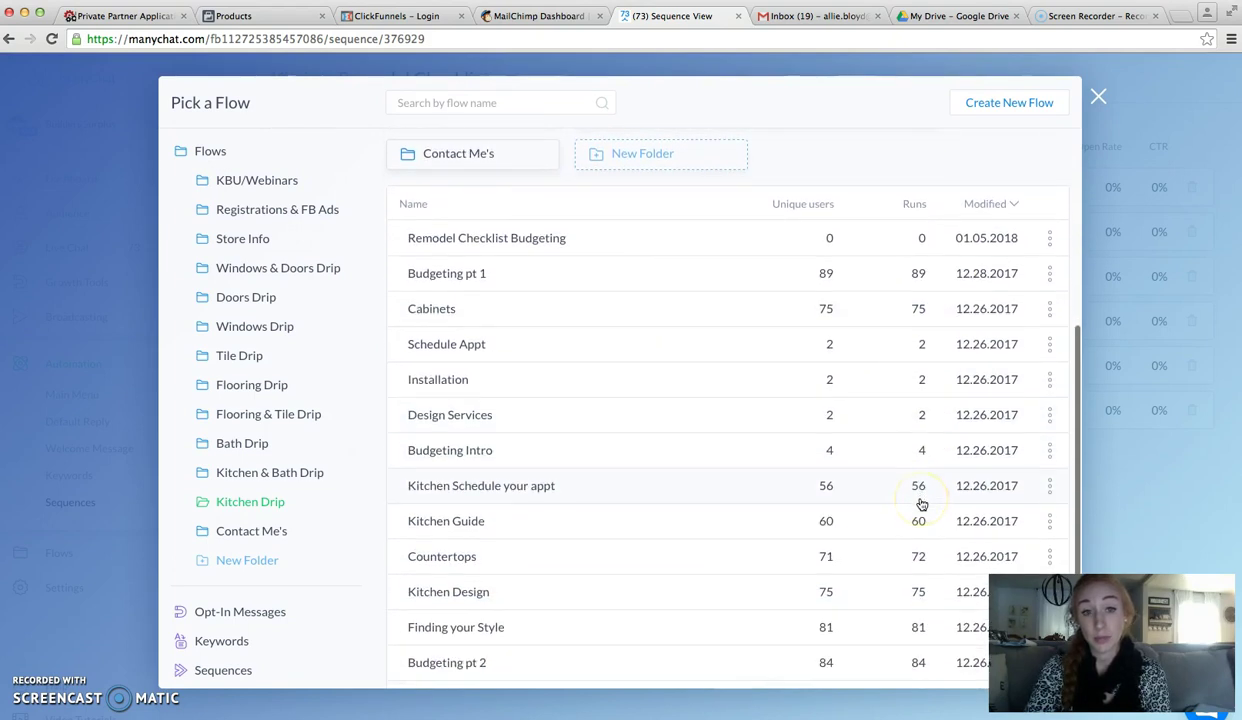
scroll(922, 507, "down", 1)
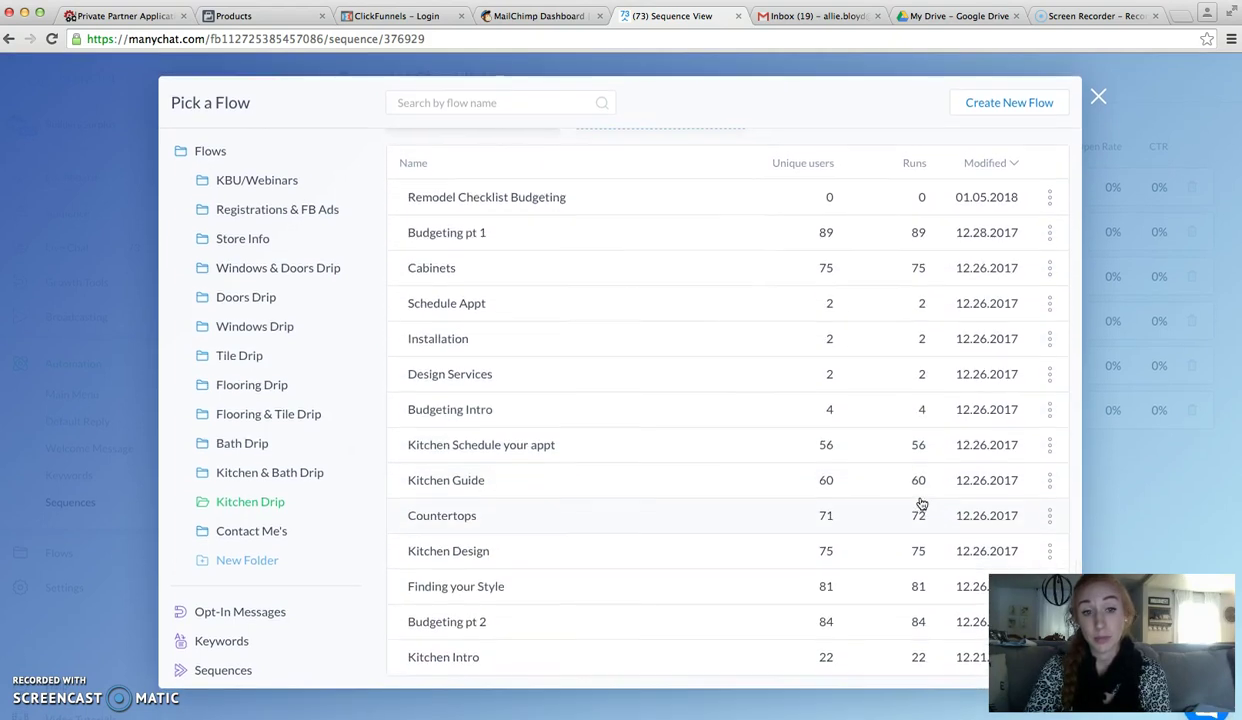
left_click(729, 333)
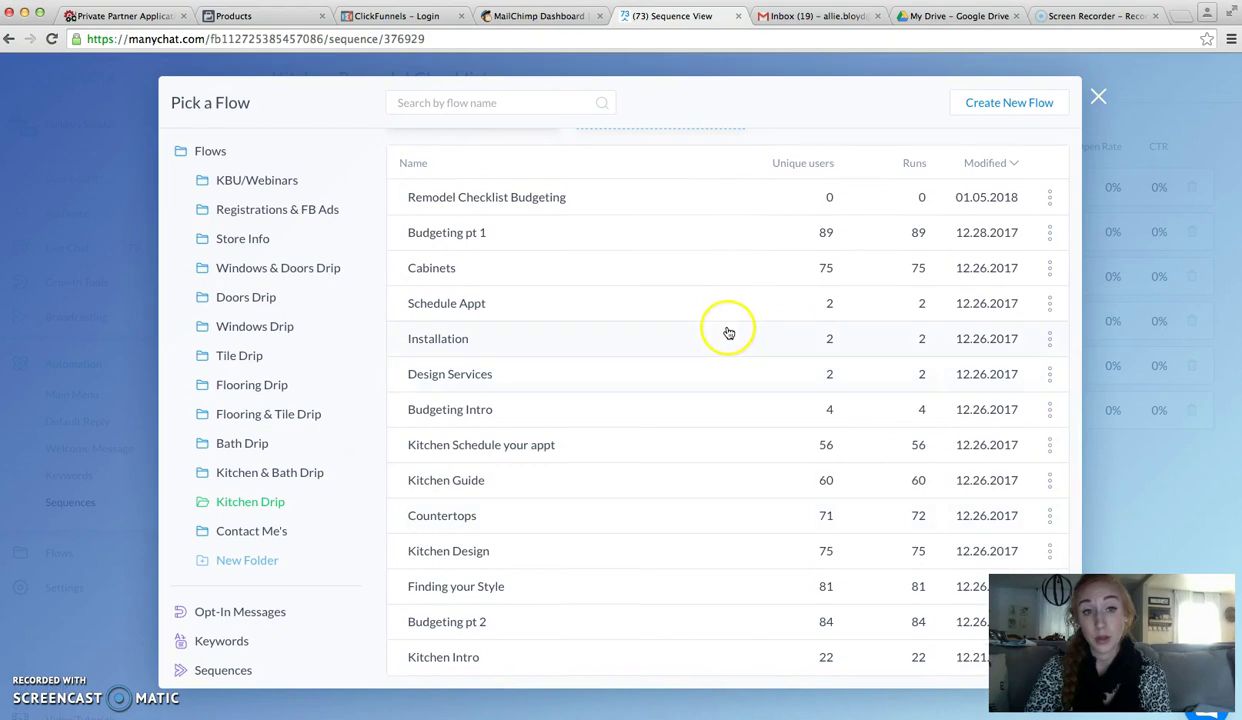
left_click(527, 199)
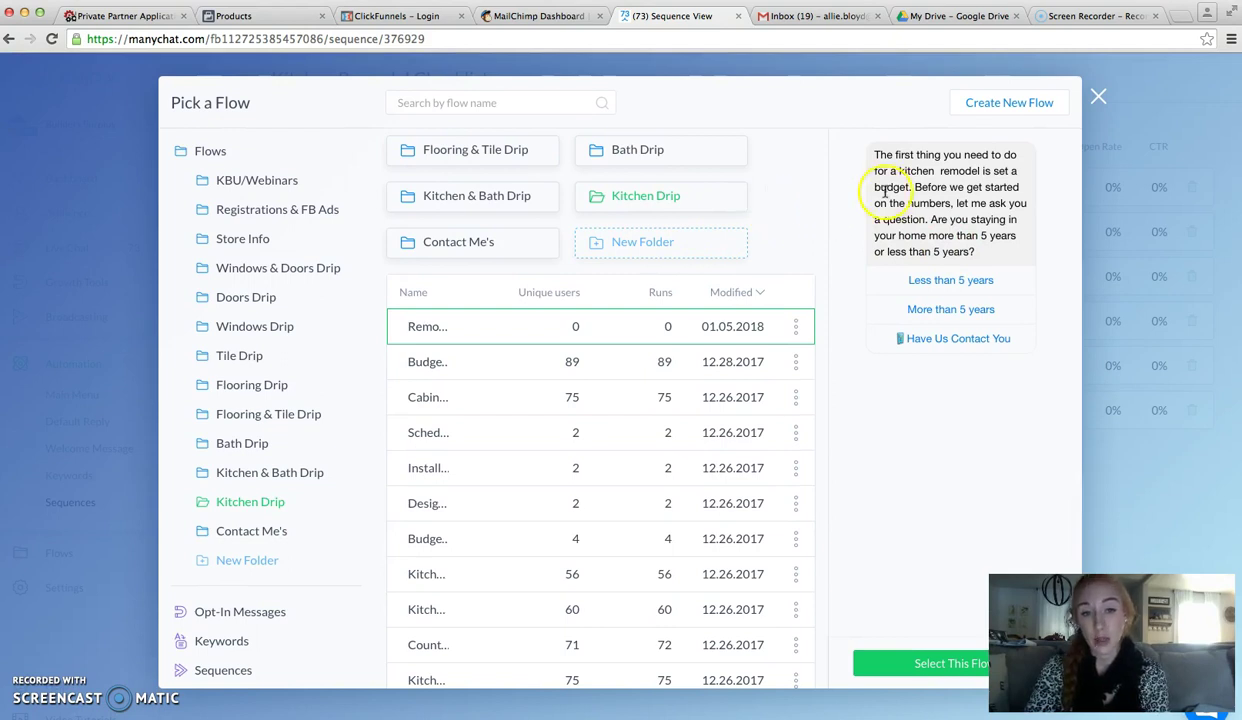
left_click(1097, 97)
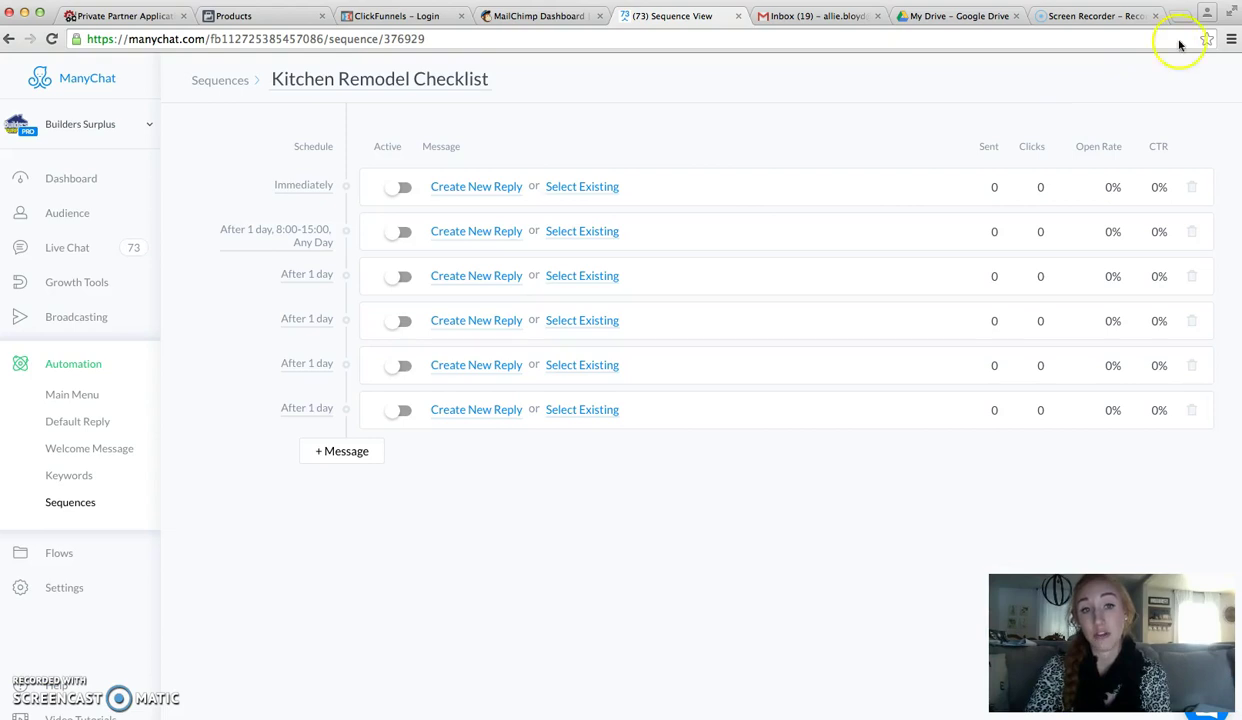
left_click(100, 560)
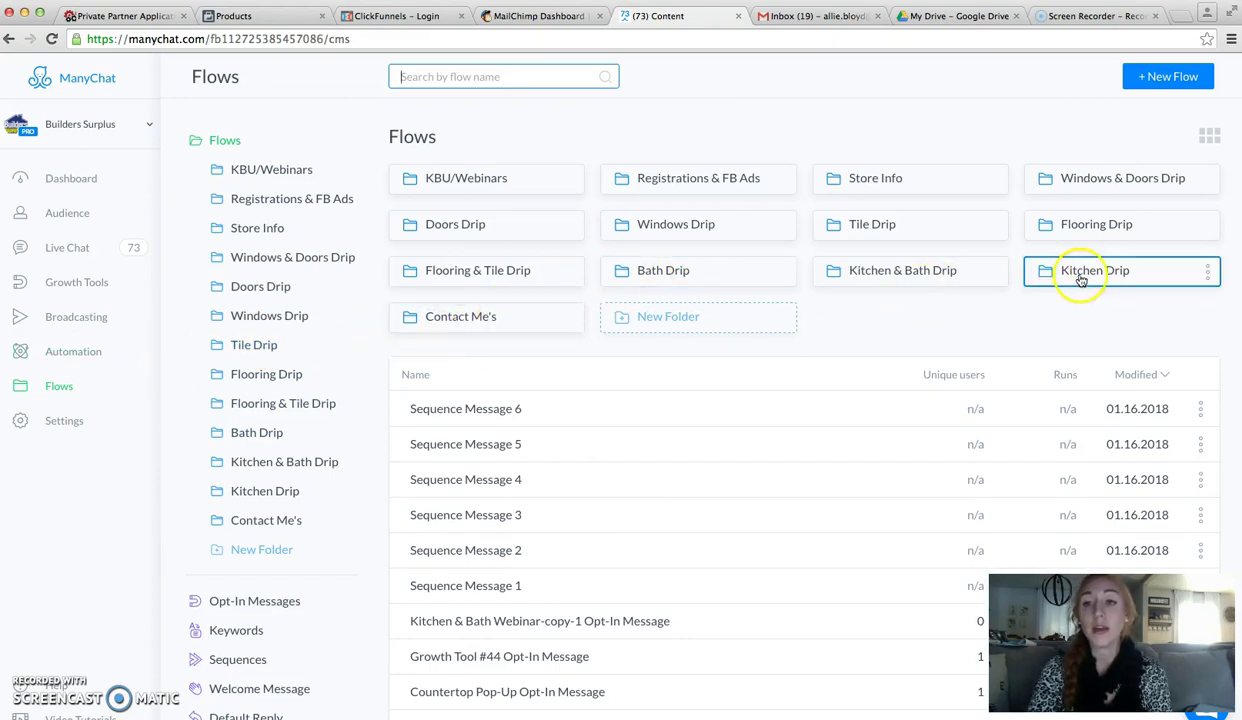
left_click(1074, 271)
scroll(928, 340, "down", 3)
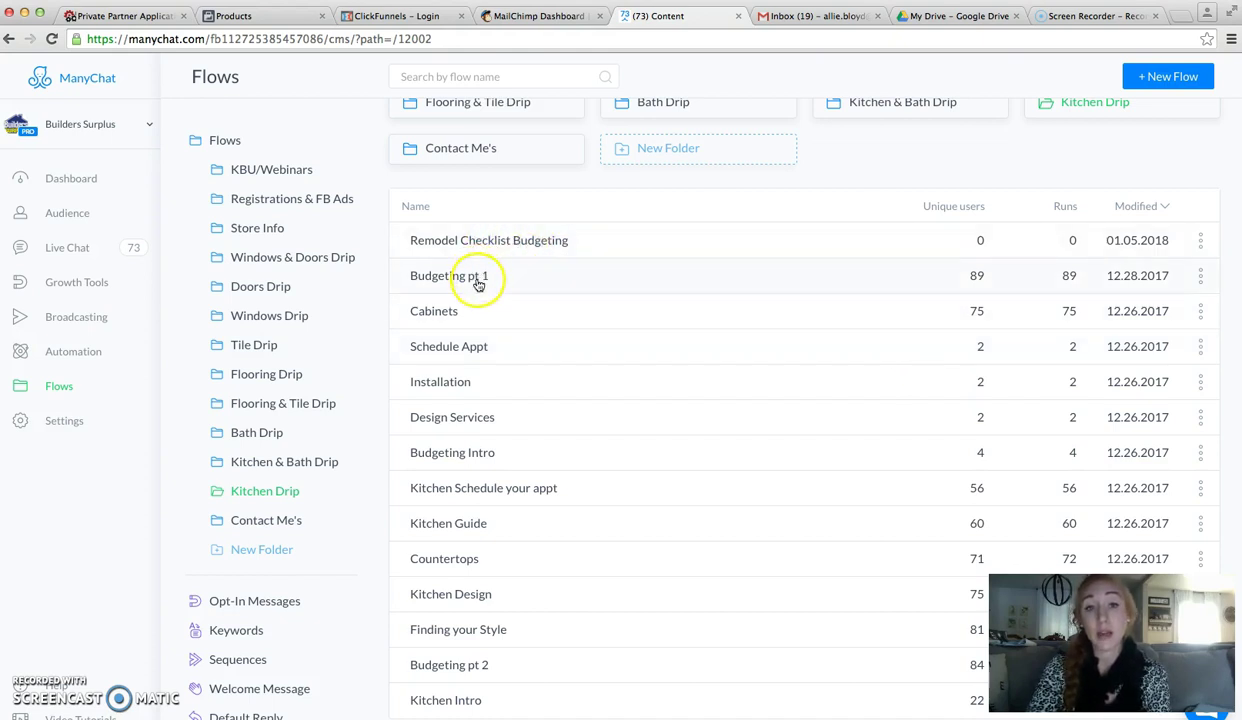
left_click(476, 280)
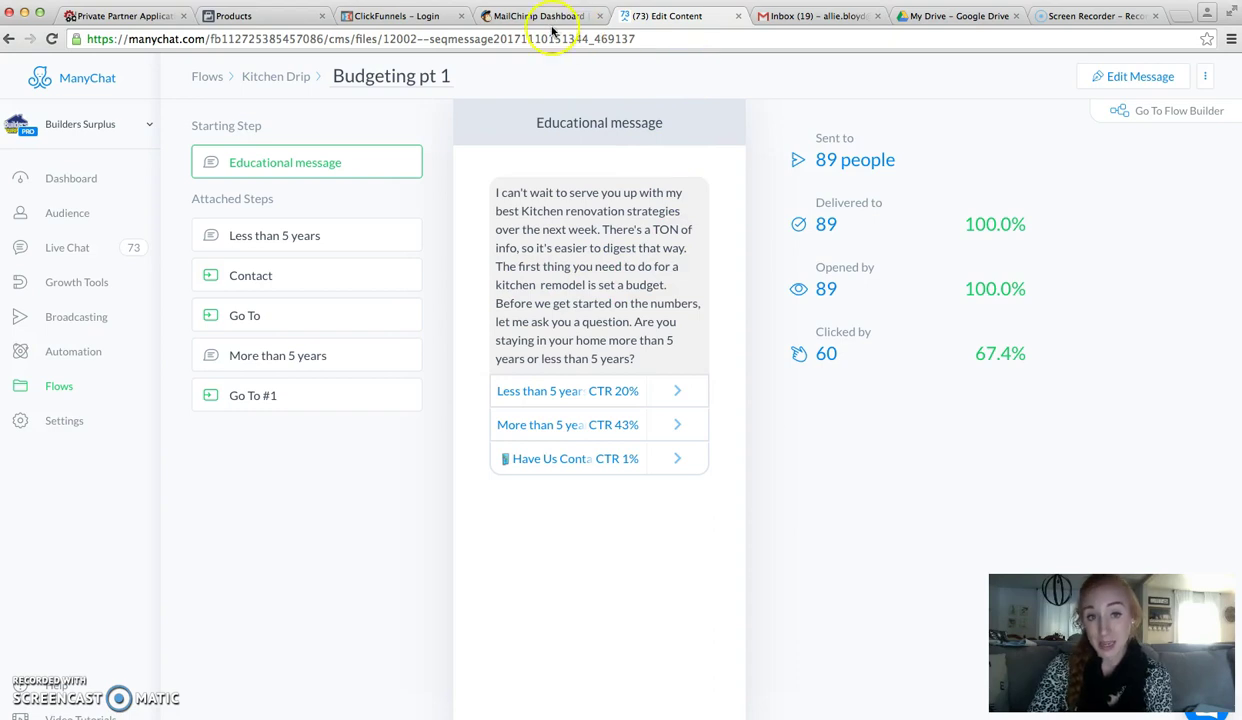
left_click_drag(527, 196, 668, 285)
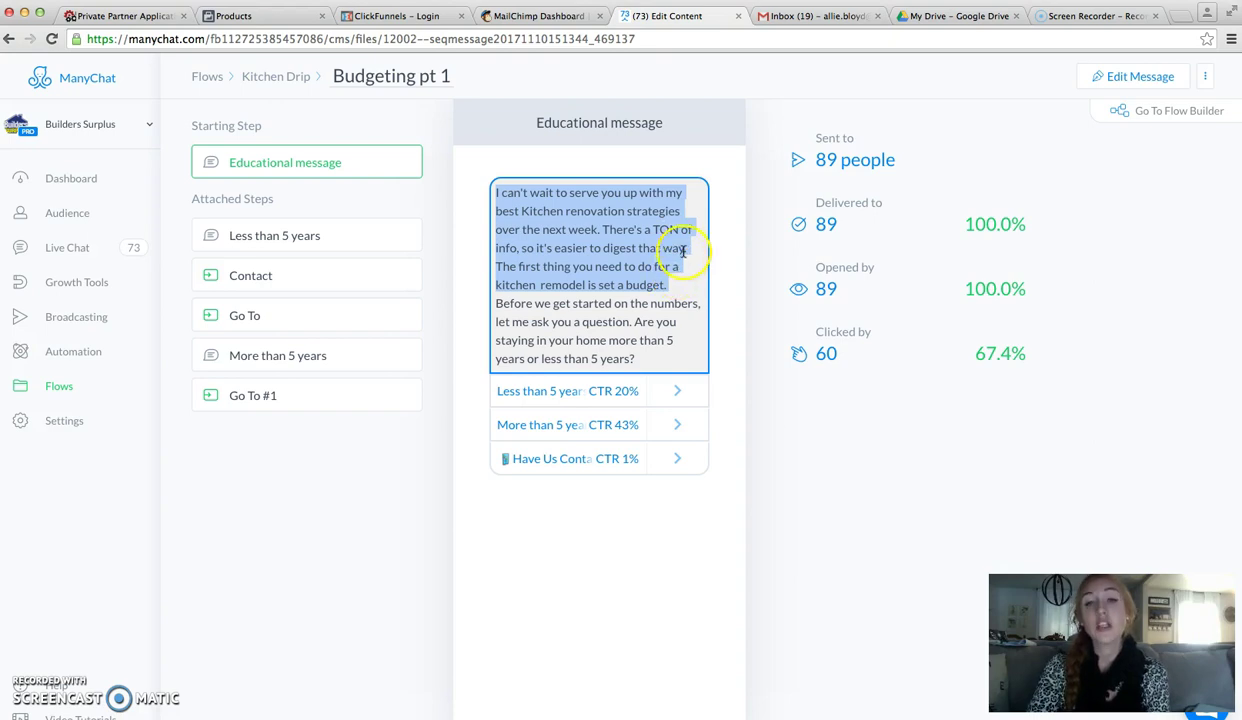
left_click(695, 240)
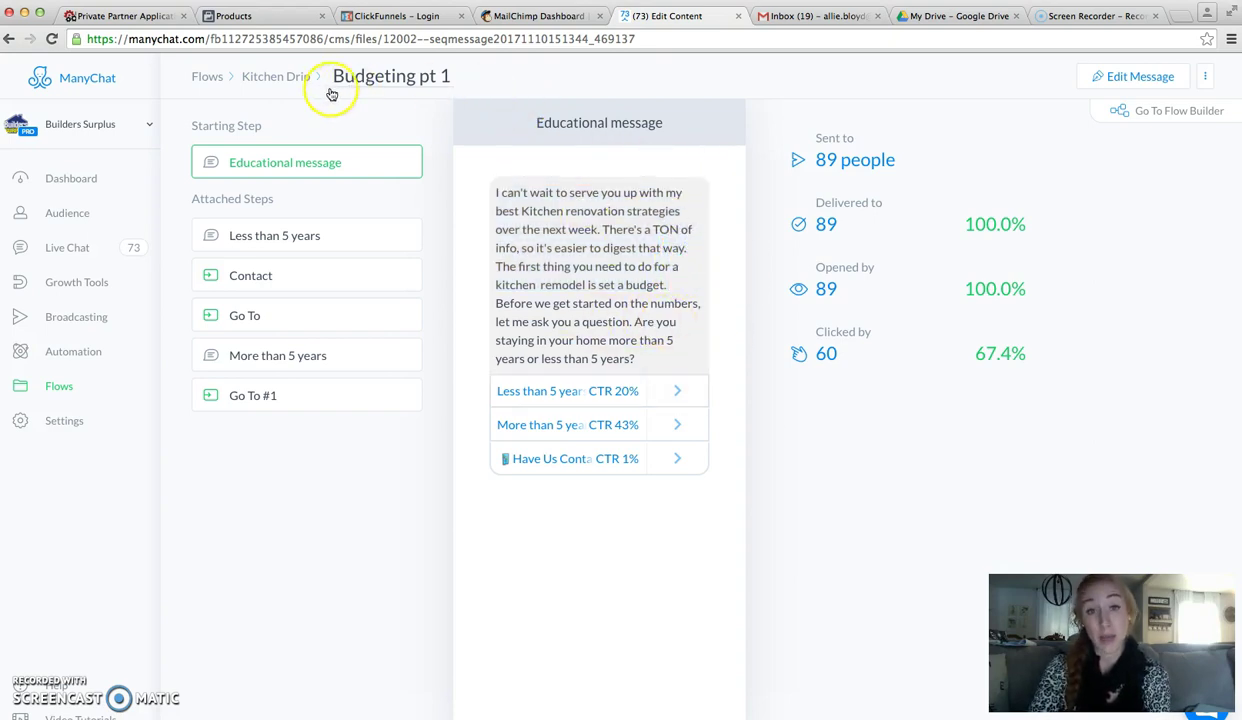
Go back to Kitchen Drip and open, then dismiss, the Budgeting pt 1 options menu.
left_click(291, 80)
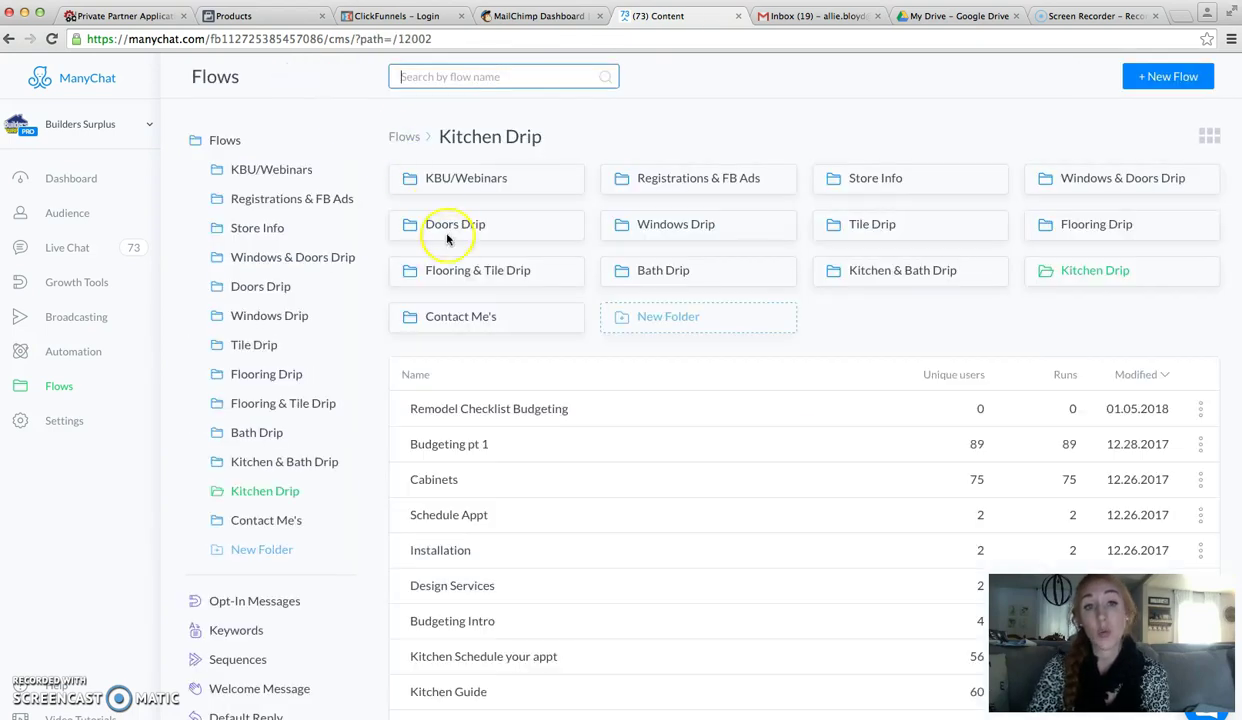
left_click(1201, 445)
left_click(1157, 510)
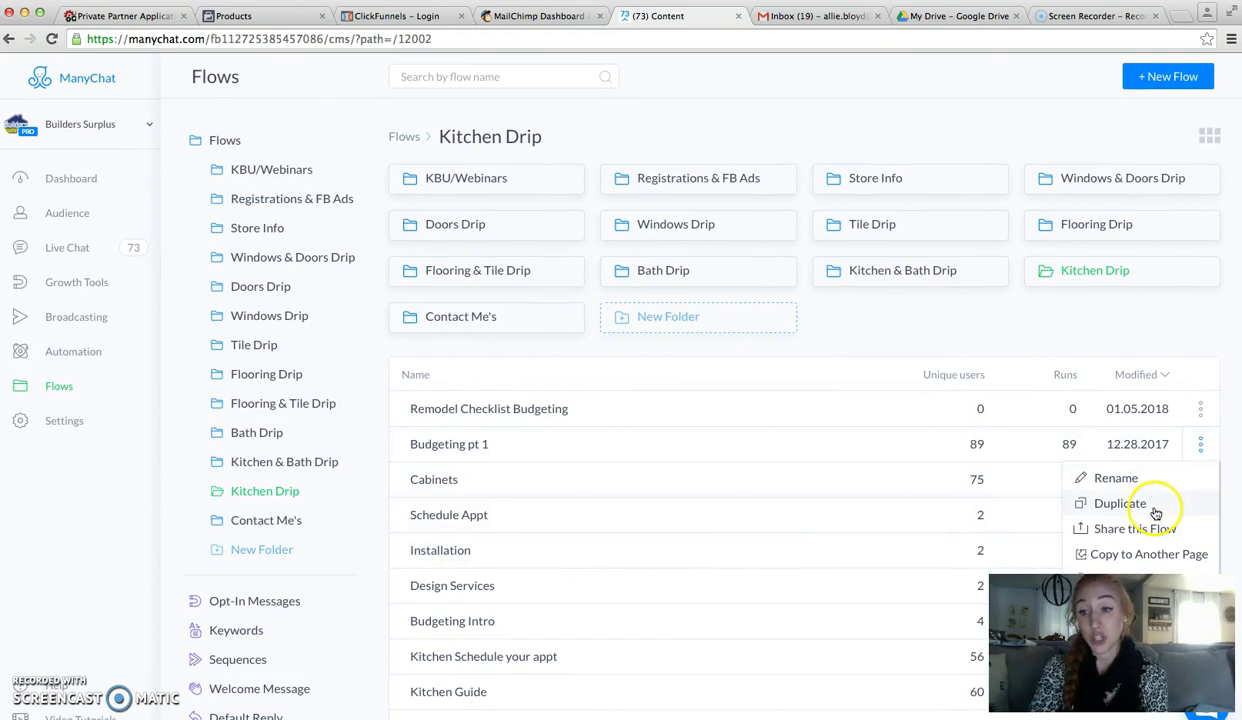
left_click(576, 365)
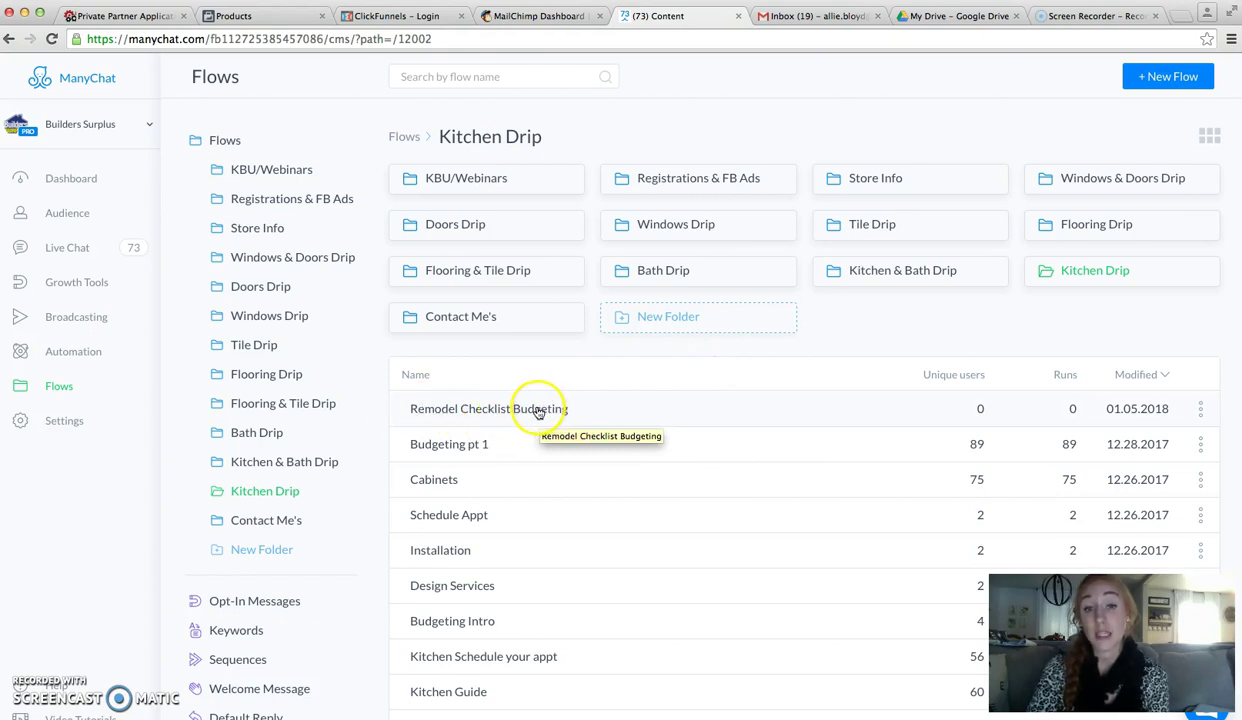
Check the Kitchen Intro flow's stats (22 sent, 50% clicked) and return to Kitchen Drip.
scroll(542, 410, "down", 2)
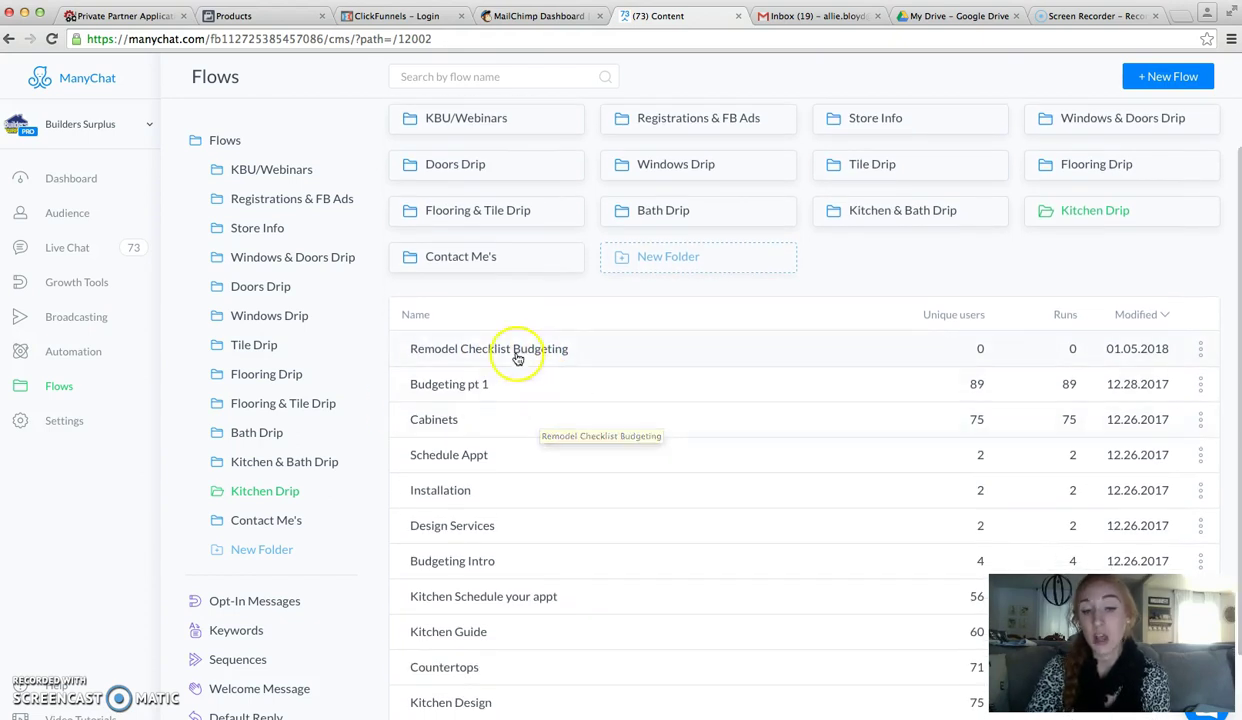
scroll(555, 568, "up", 1)
scroll(596, 535, "down", 1)
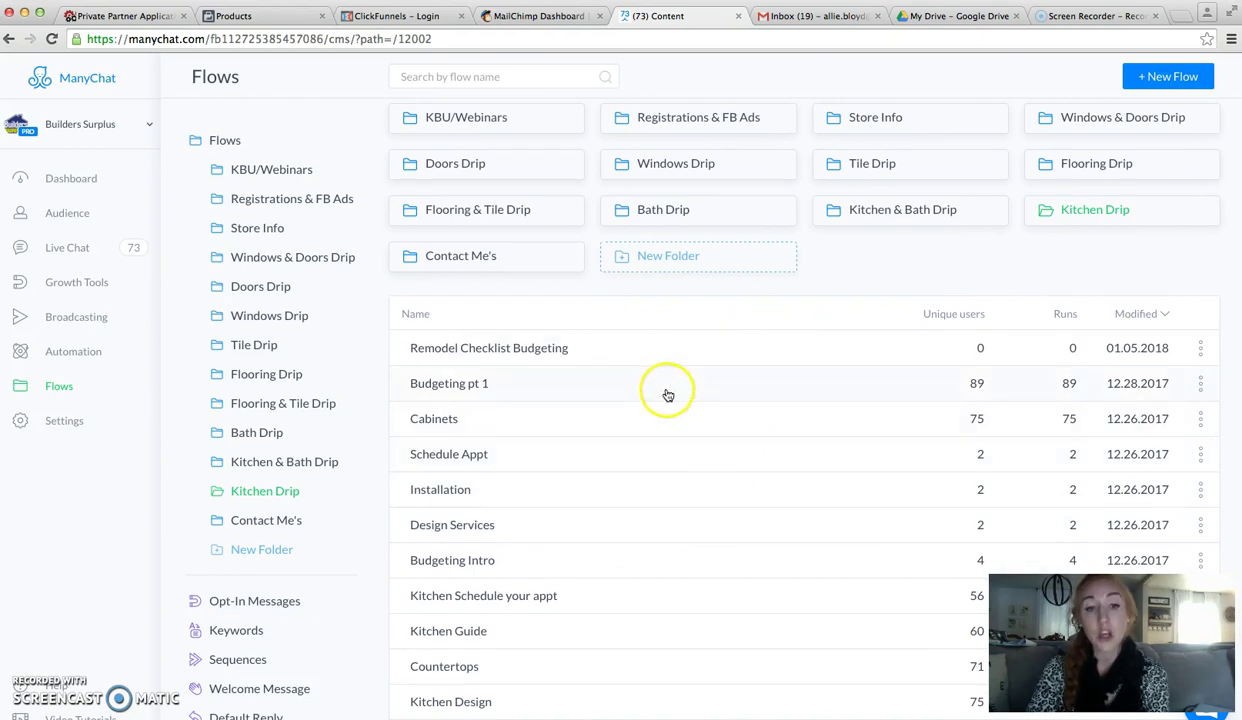
scroll(665, 392, "down", 3)
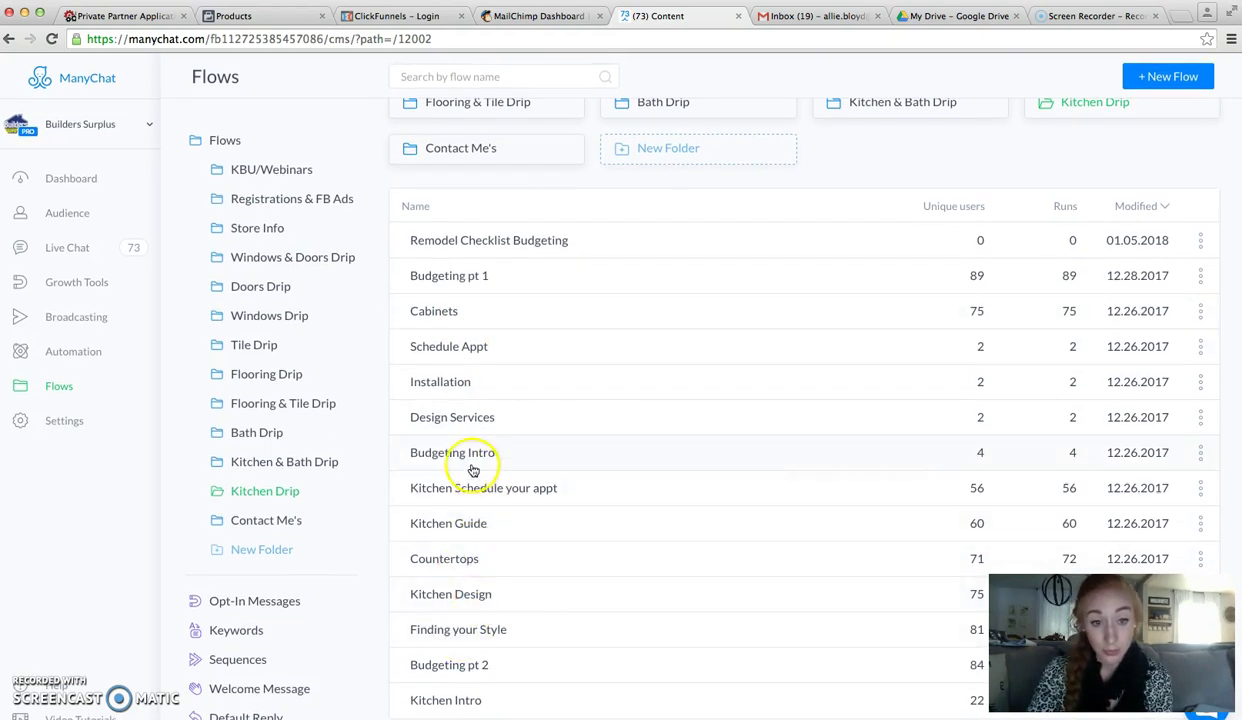
left_click(471, 701)
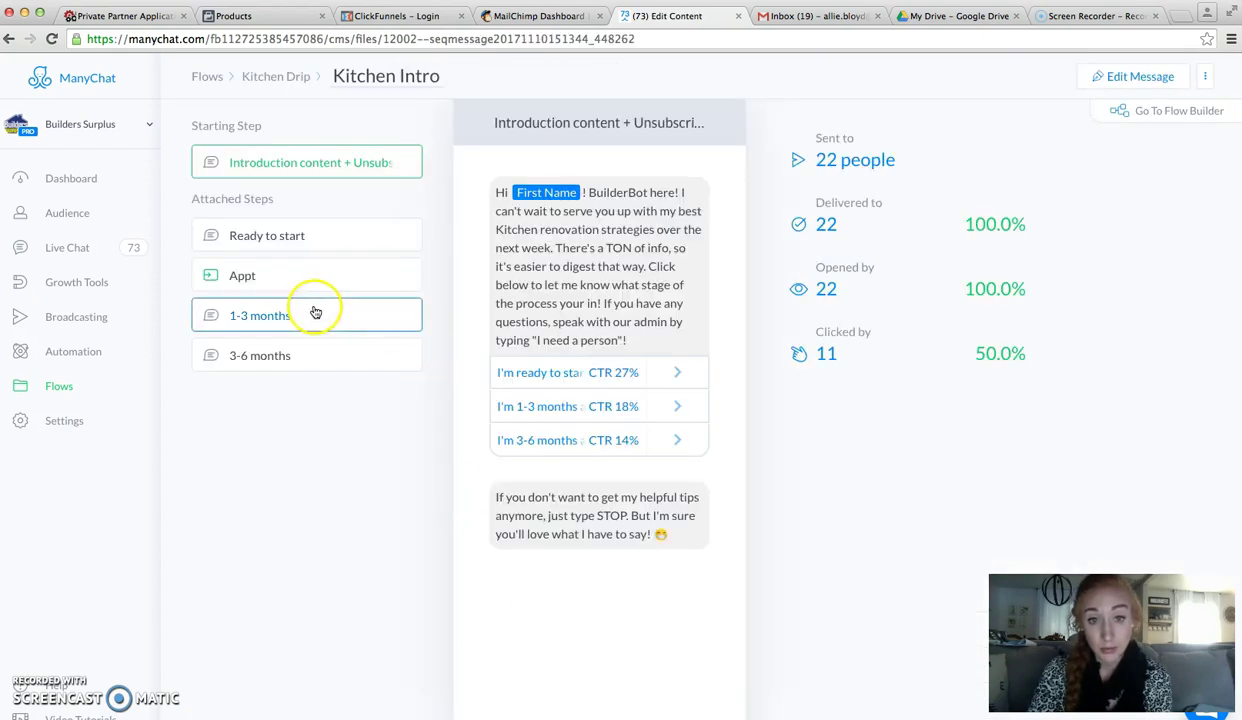
left_click(282, 78)
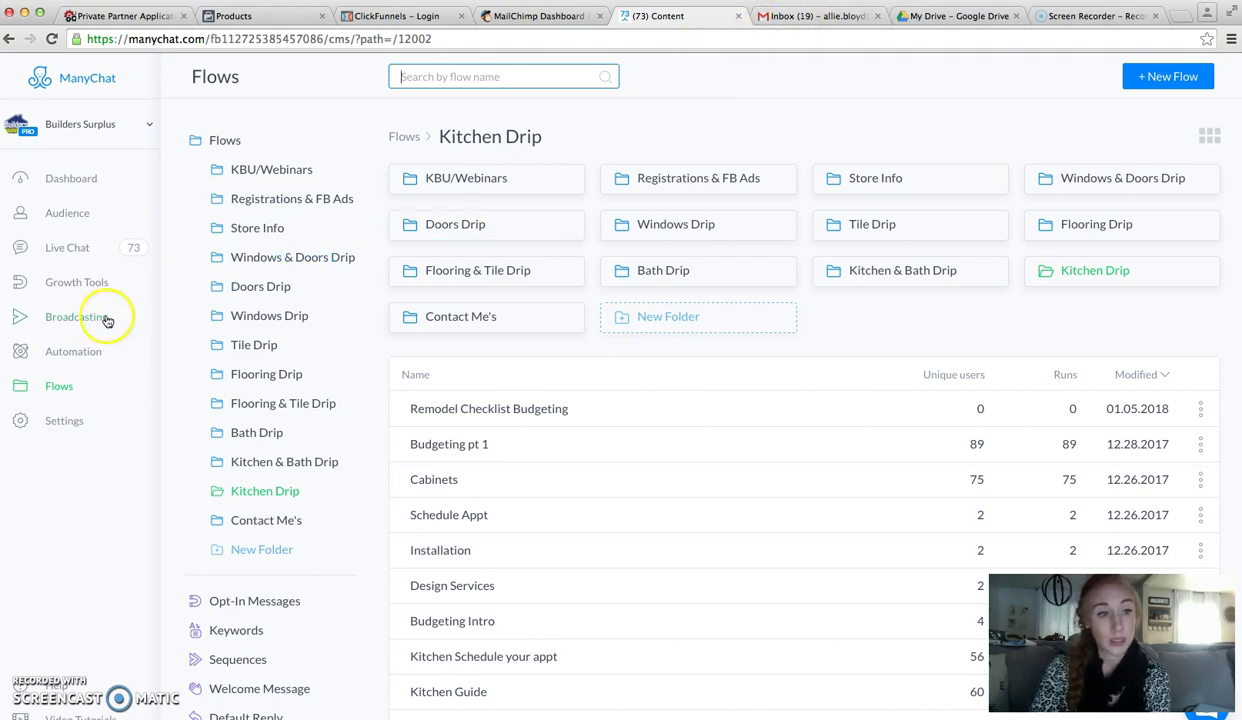
Open the Kitchen Remodel Checklist sequence and create a new reply for its Immediately message.
left_click(90, 344)
left_click(69, 500)
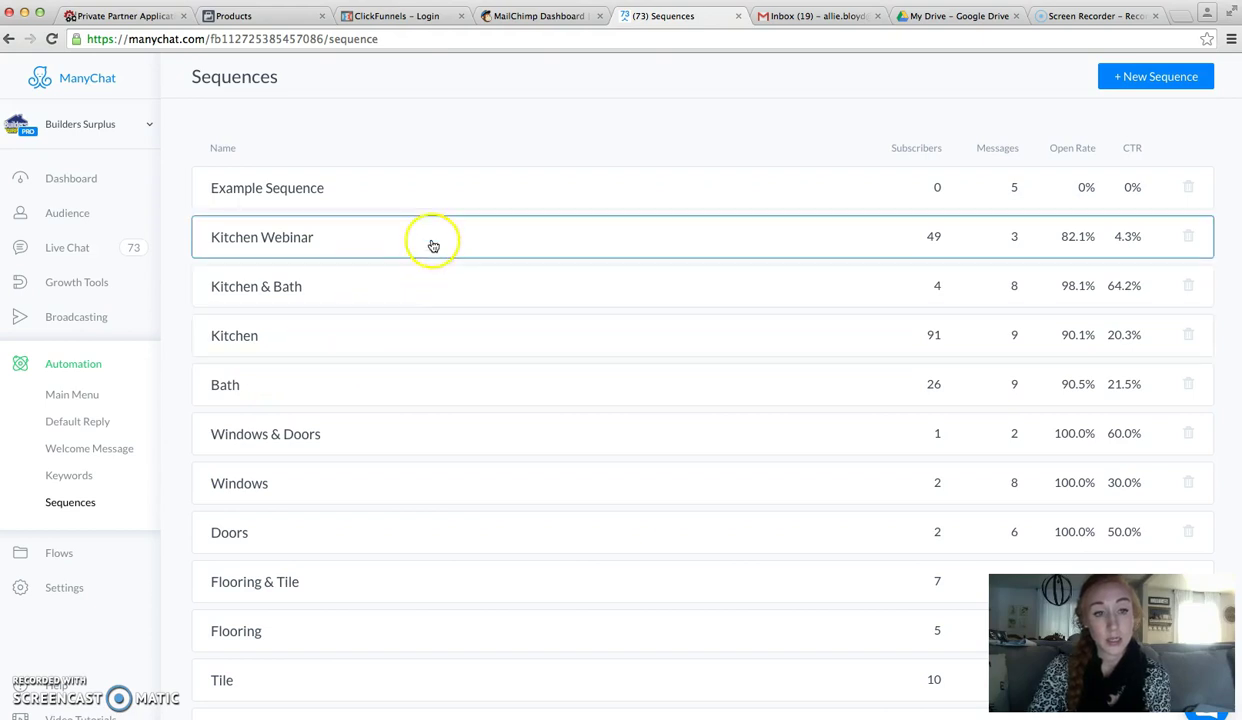
scroll(299, 355, "down", 5)
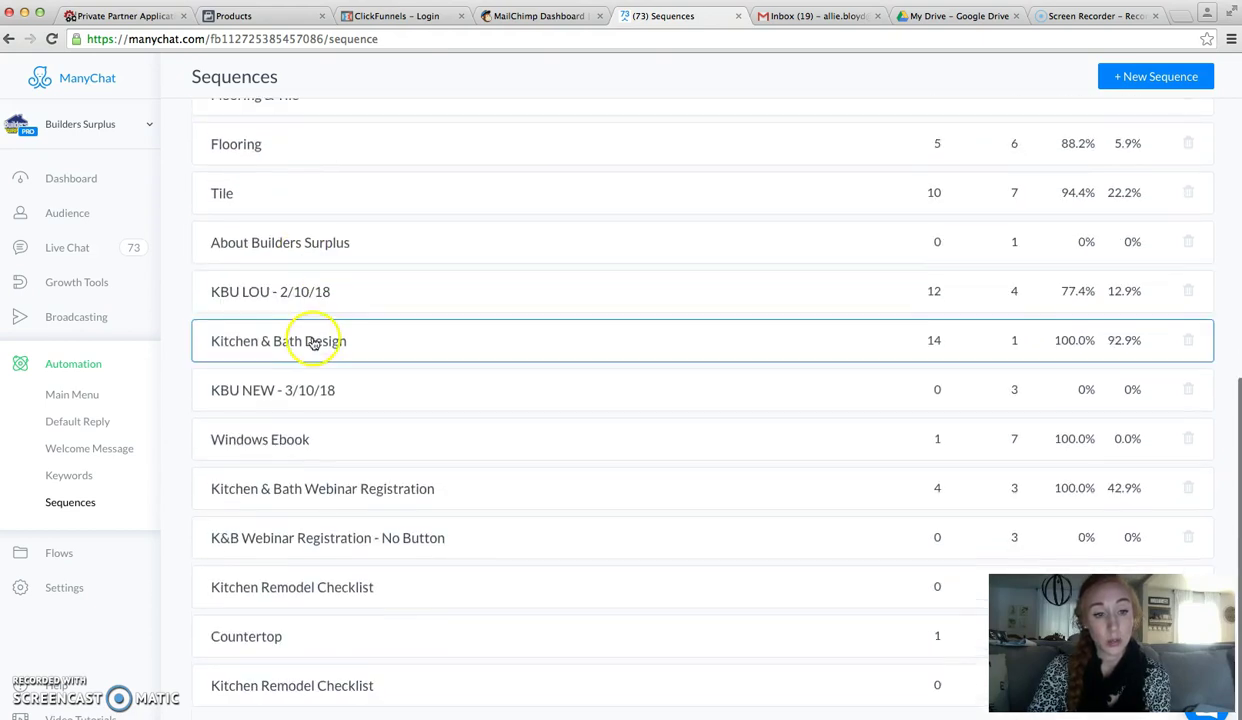
scroll(360, 600, "down", 1)
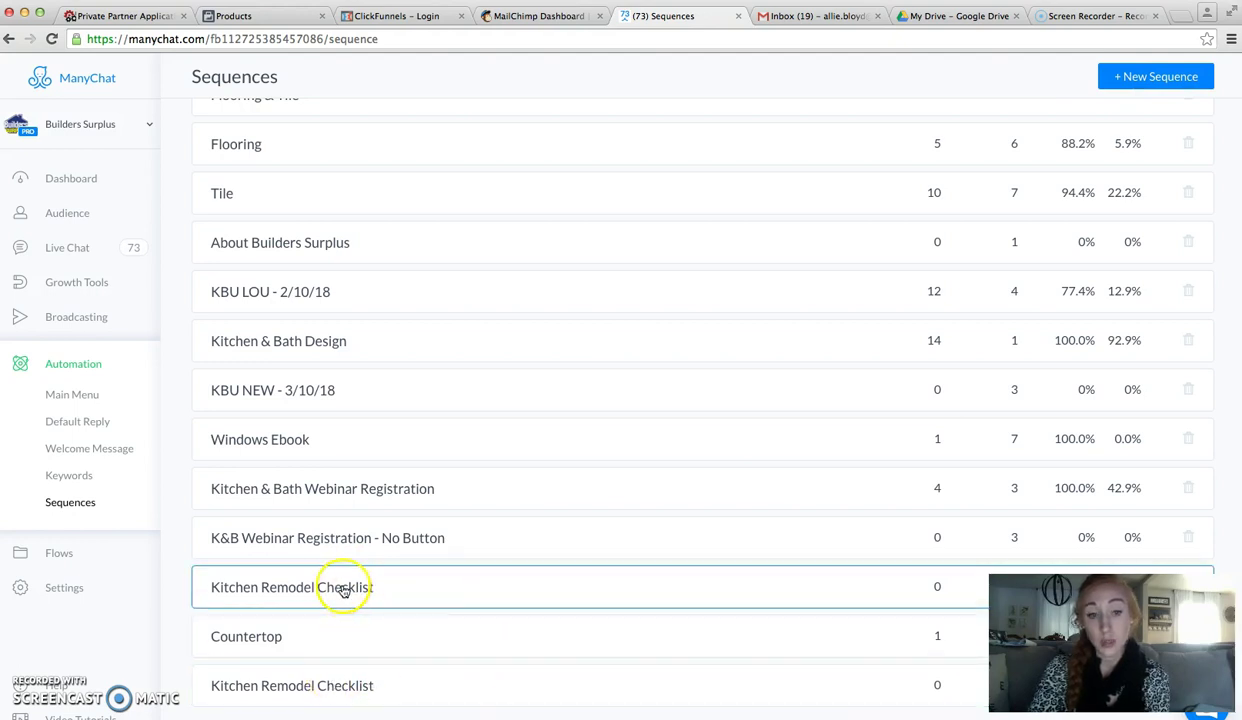
left_click(335, 683)
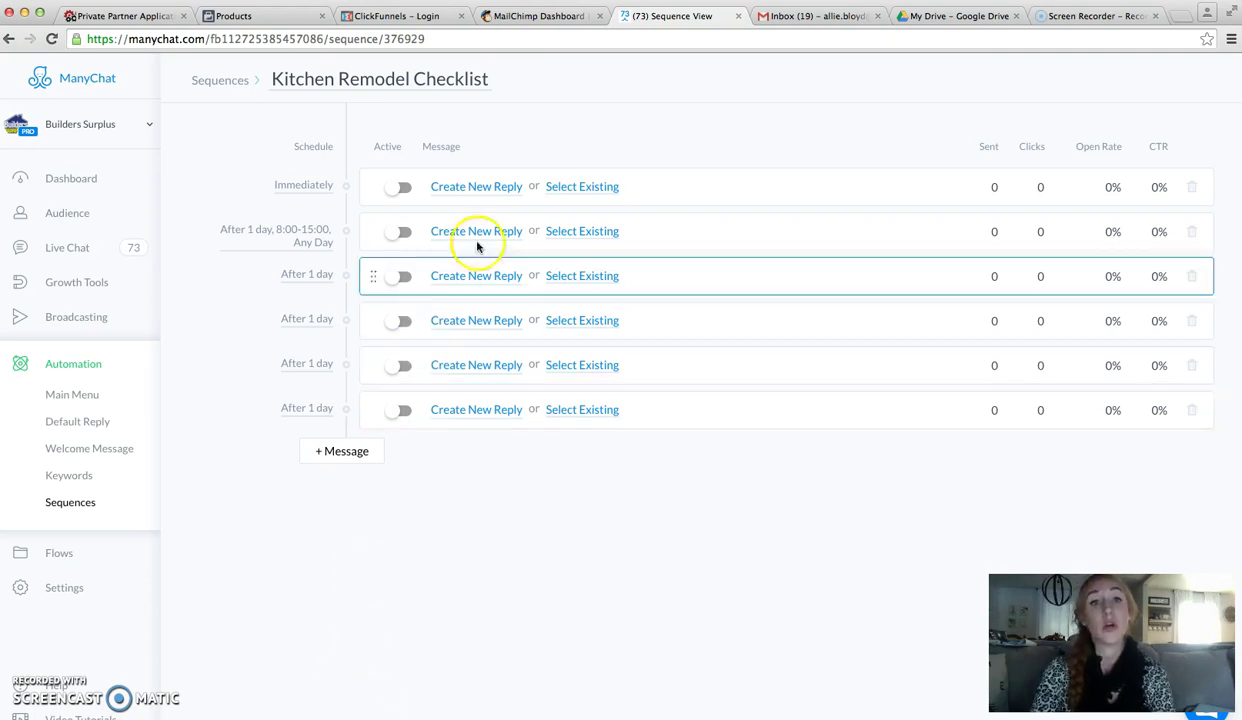
left_click(461, 188)
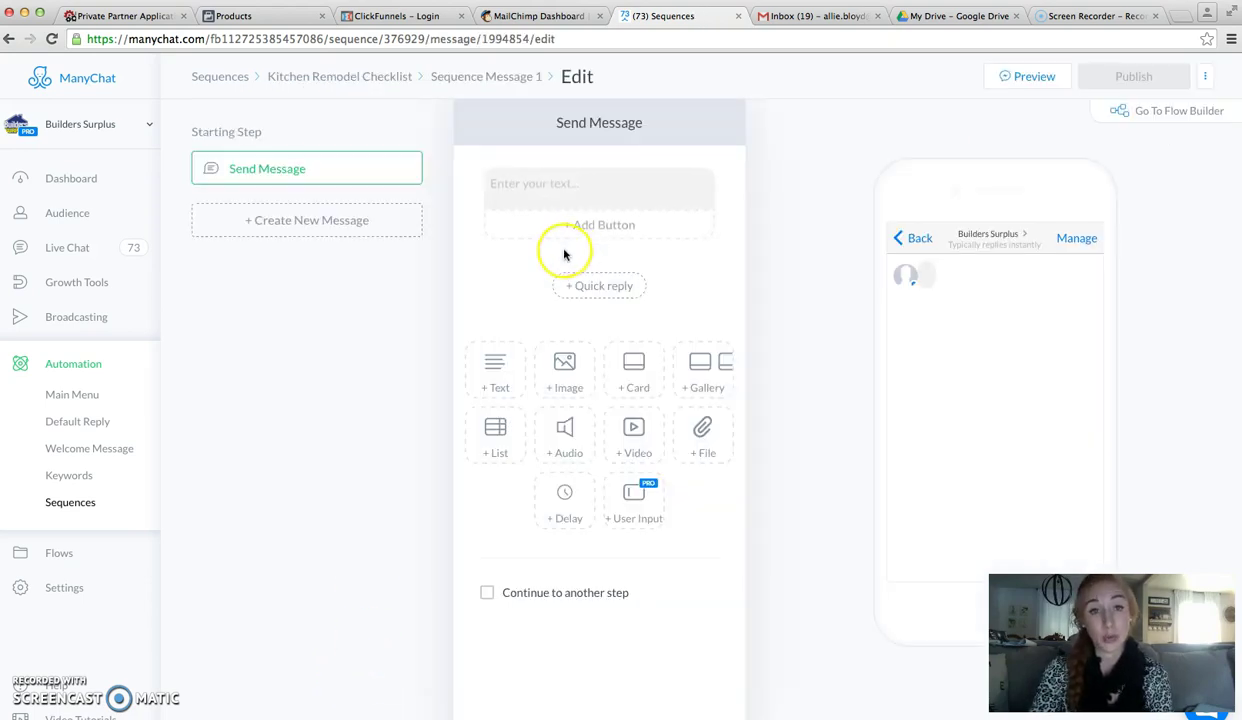
Type the intro text 'I'm so glad you wanted our kitchen remodel checklist…' into the message.
left_click(544, 185)
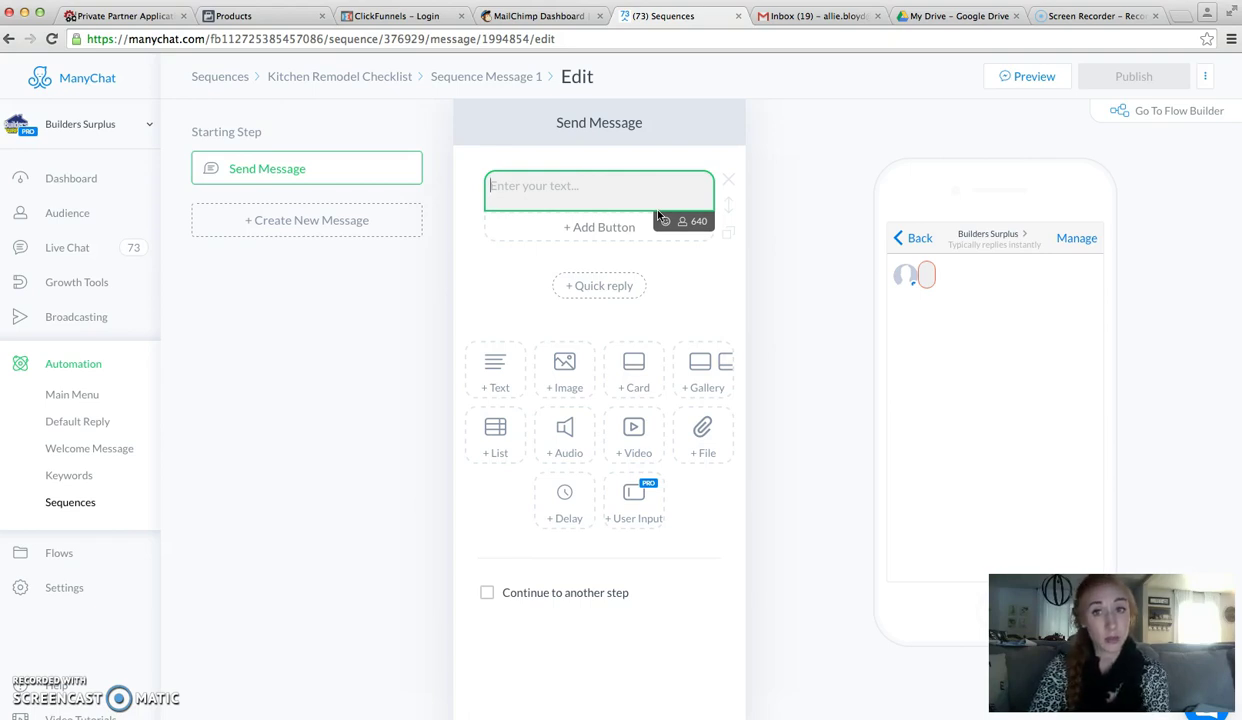
left_click(658, 242)
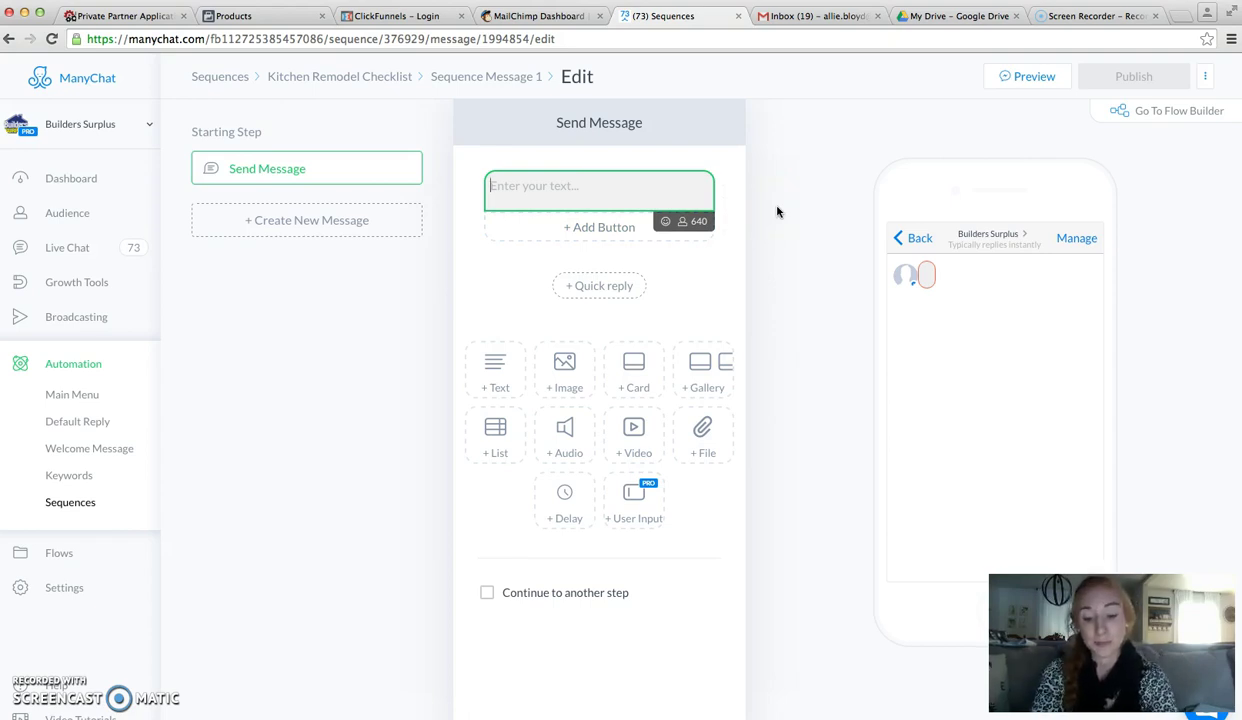
type("m so glad you wanted our kit")
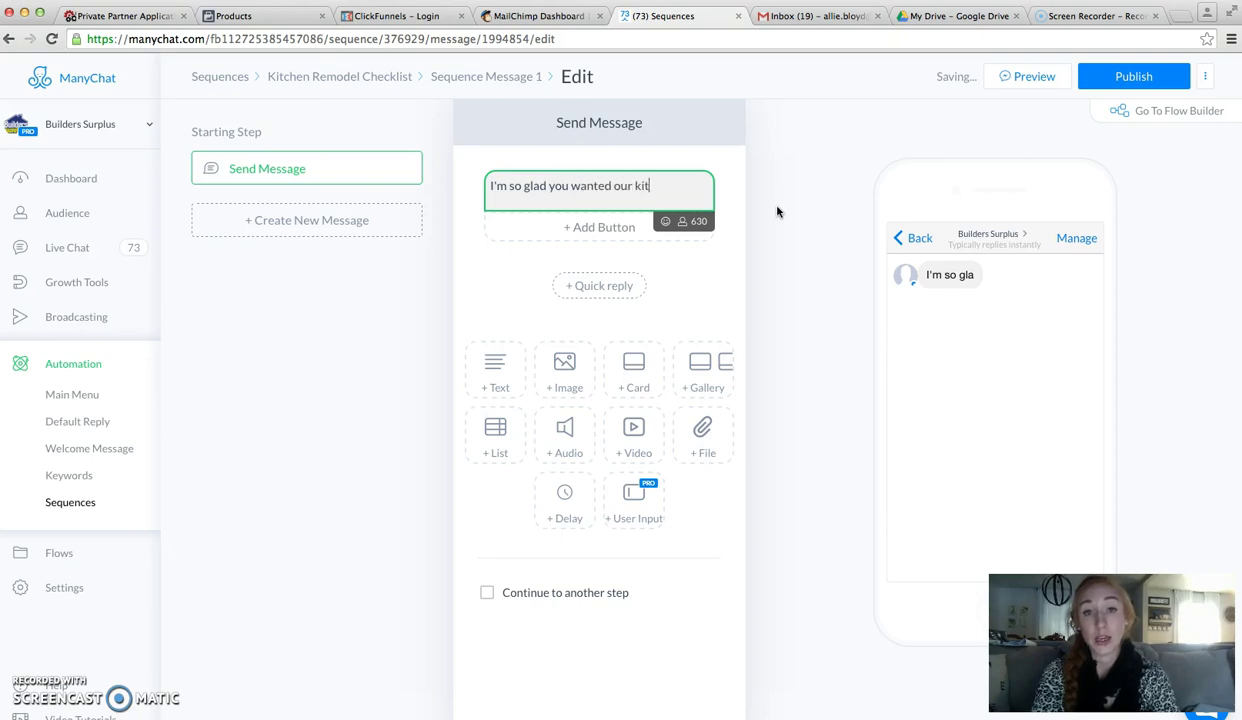
type("chen remodel checkl")
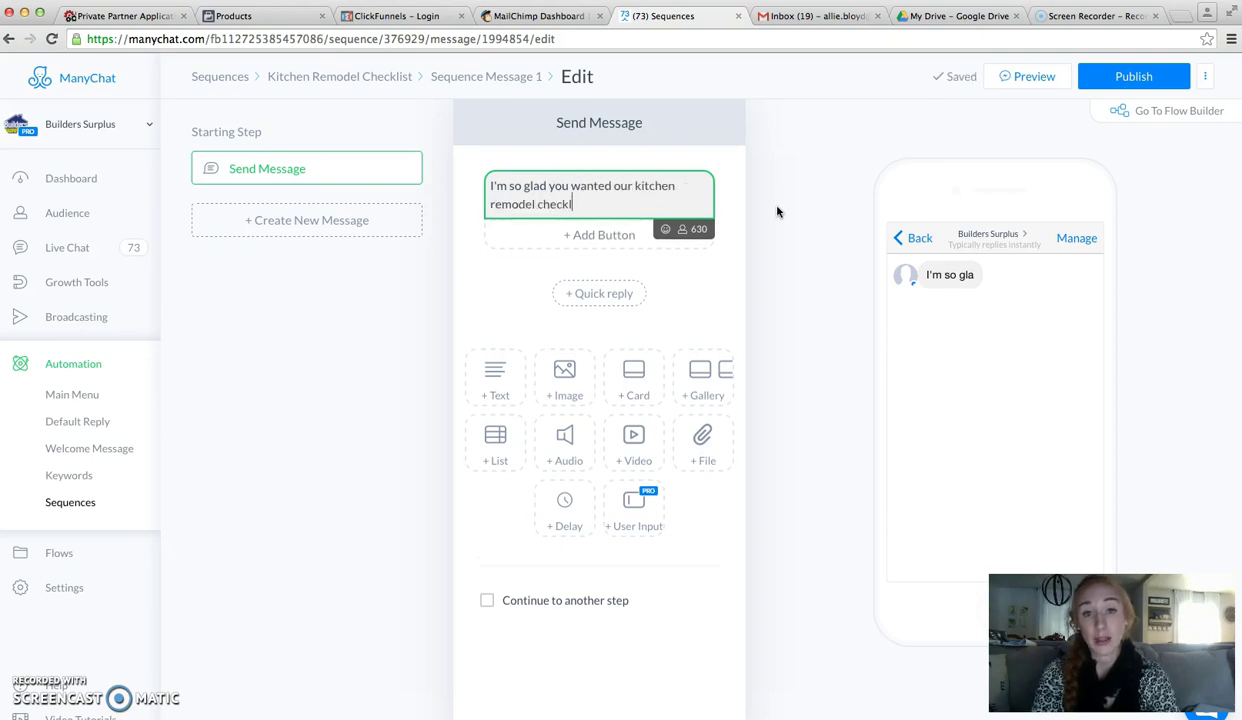
type("ist K")
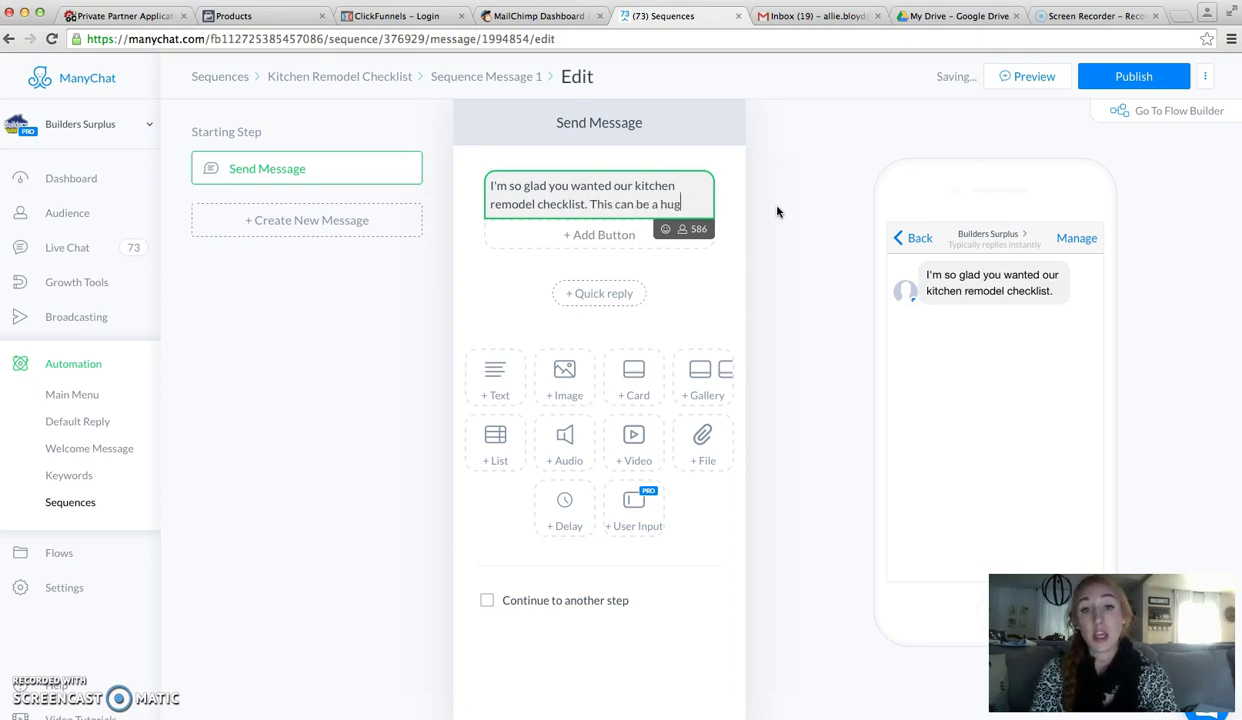
type("ject with so many moving par")
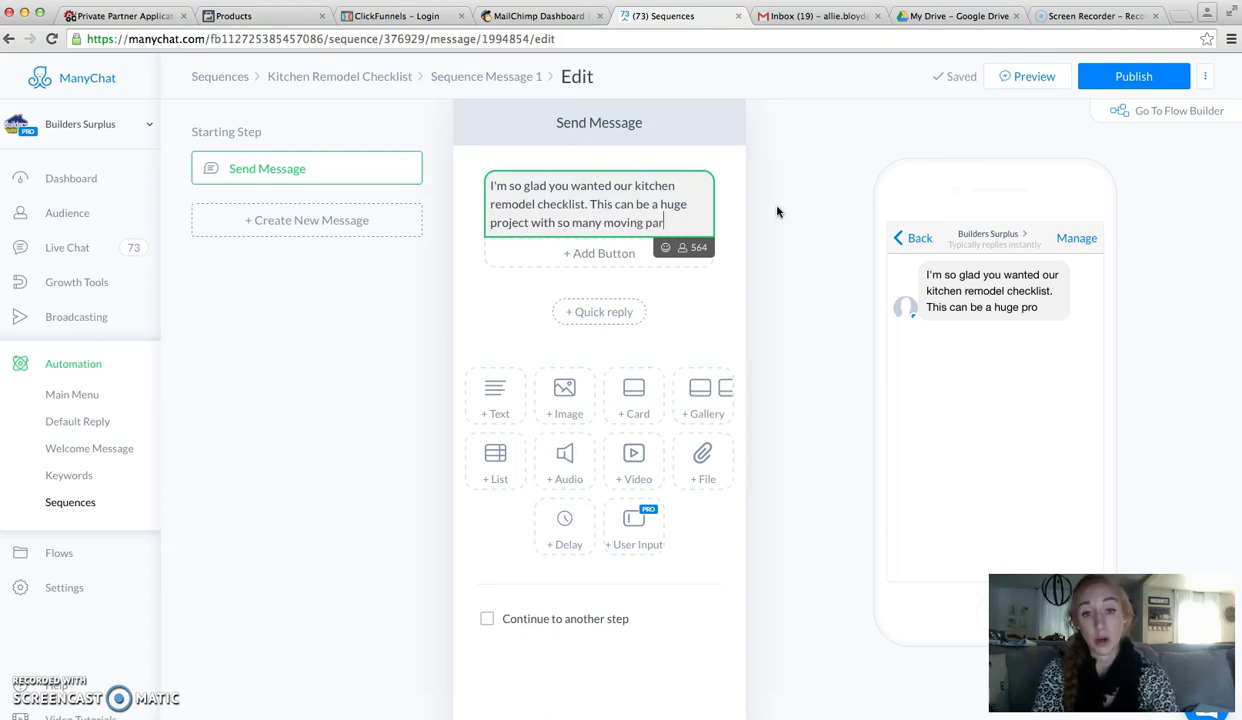
type("ts, so this guide will make it")
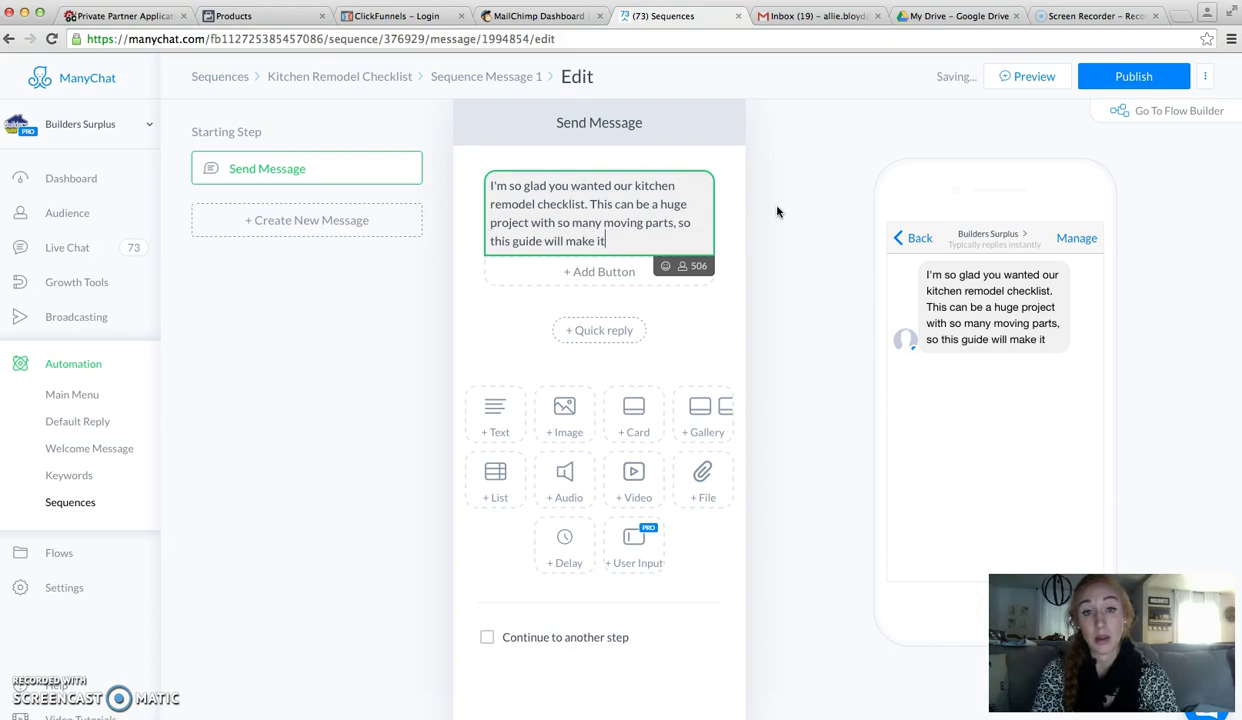
type(" much easier for you. Here")
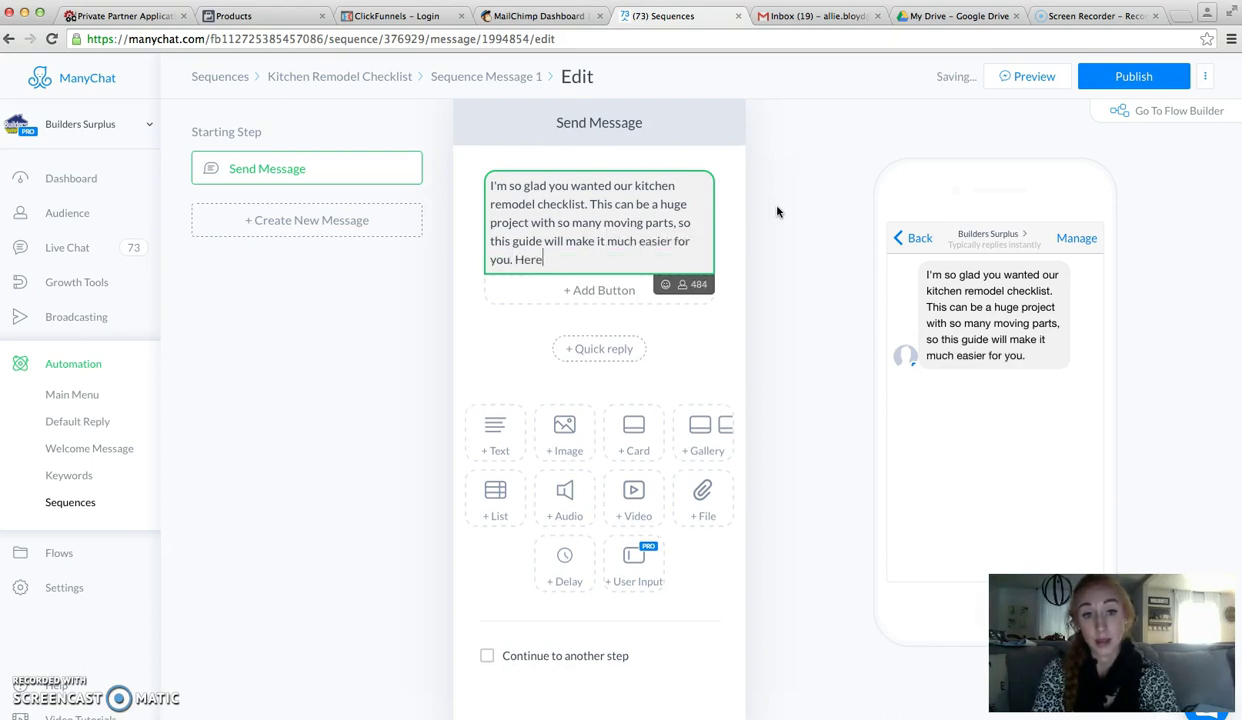
type(" you go!")
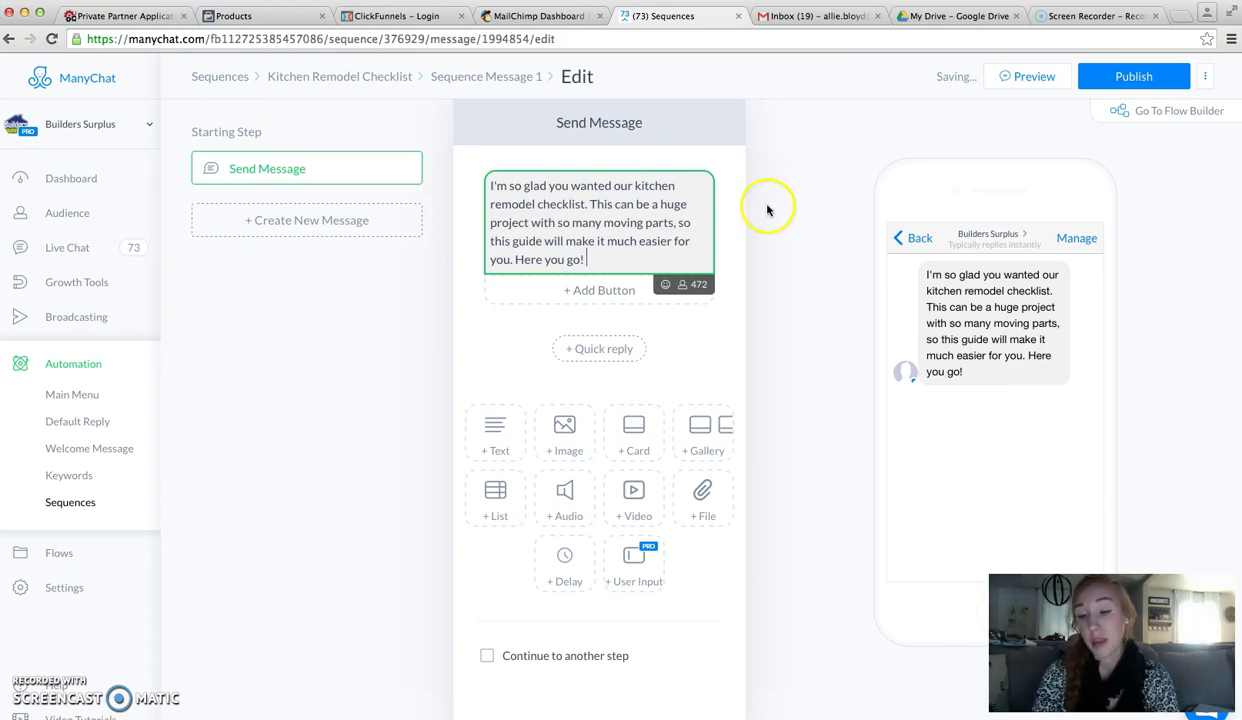
Append two pointing-down emojis after 'Here you go!' in the message text.
left_click(665, 284)
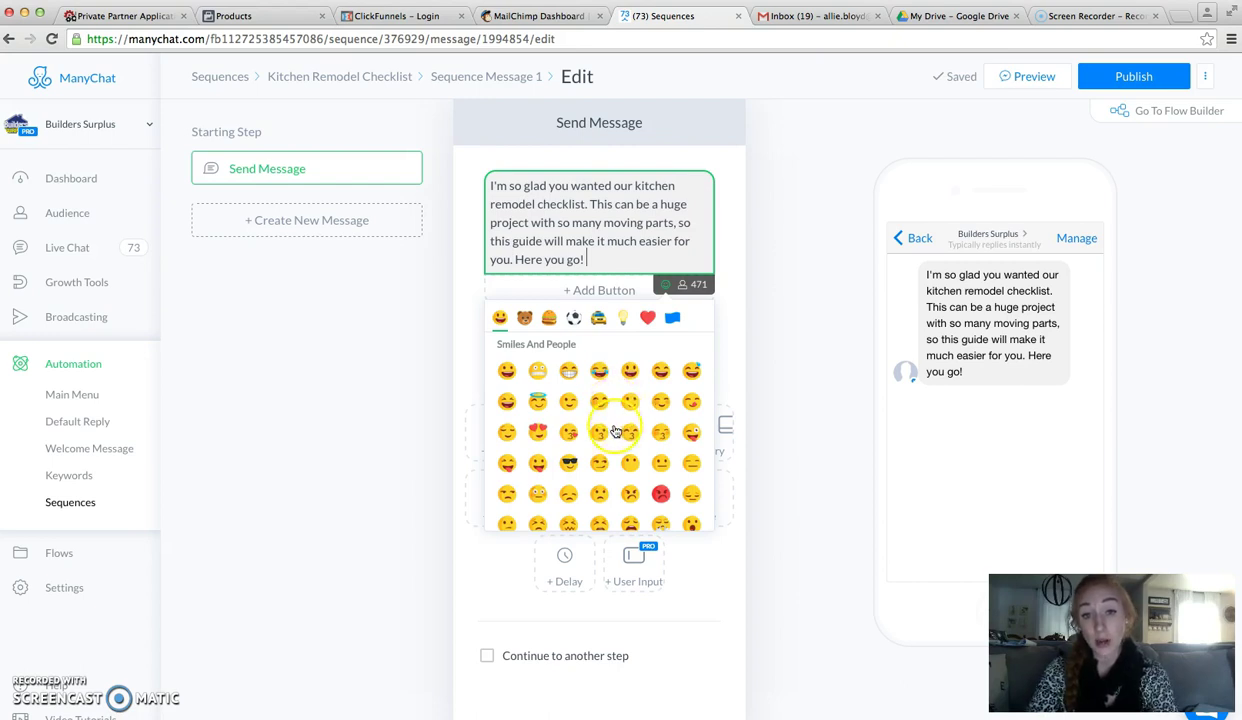
scroll(616, 420, "down", 5)
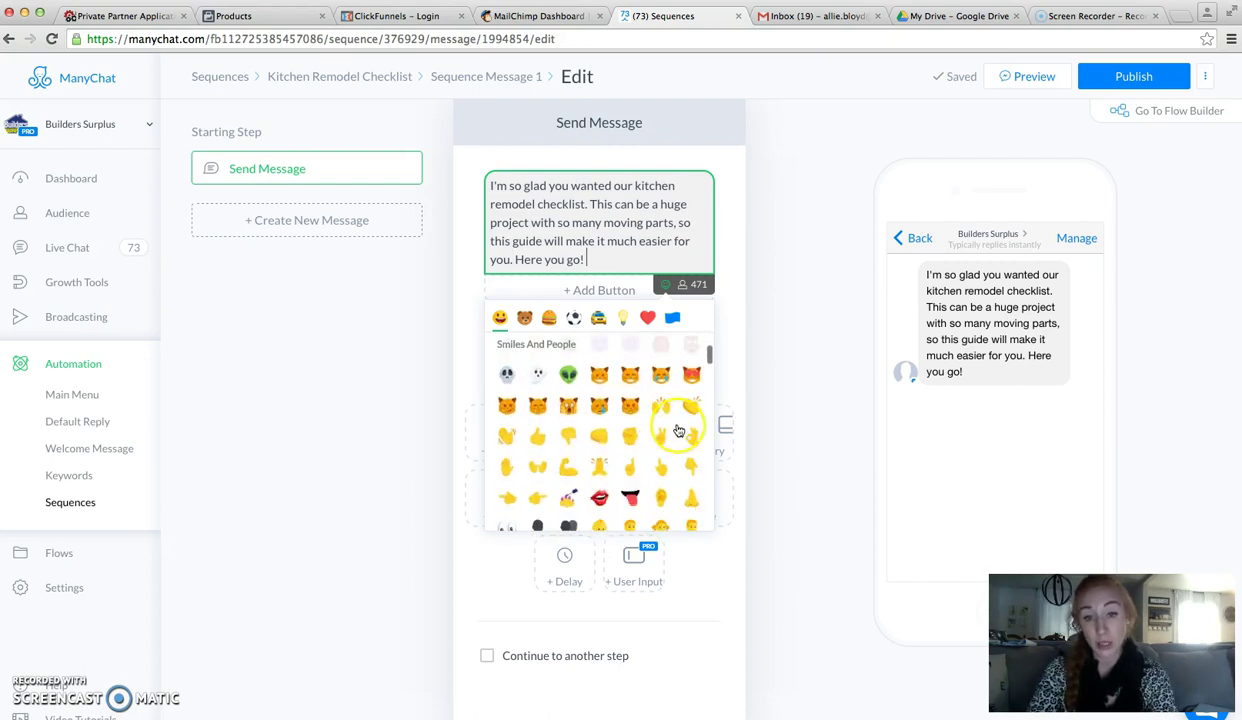
left_click(694, 470)
left_click(694, 470)
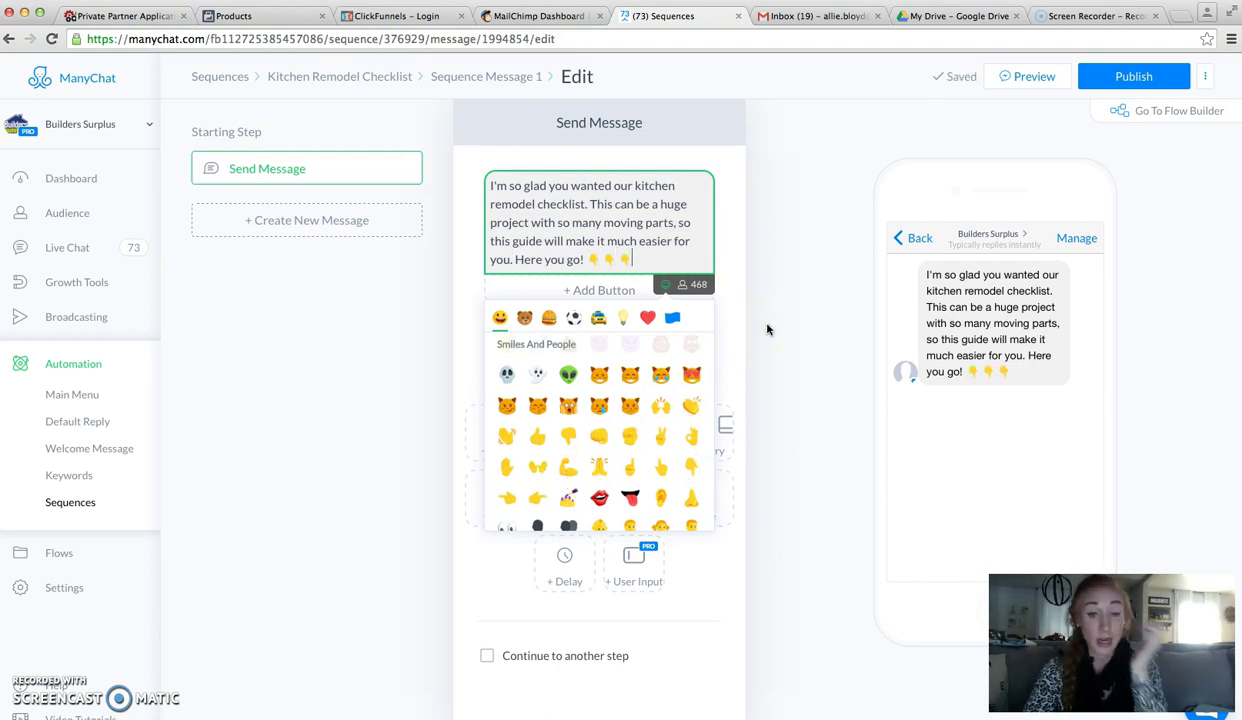
left_click(767, 328)
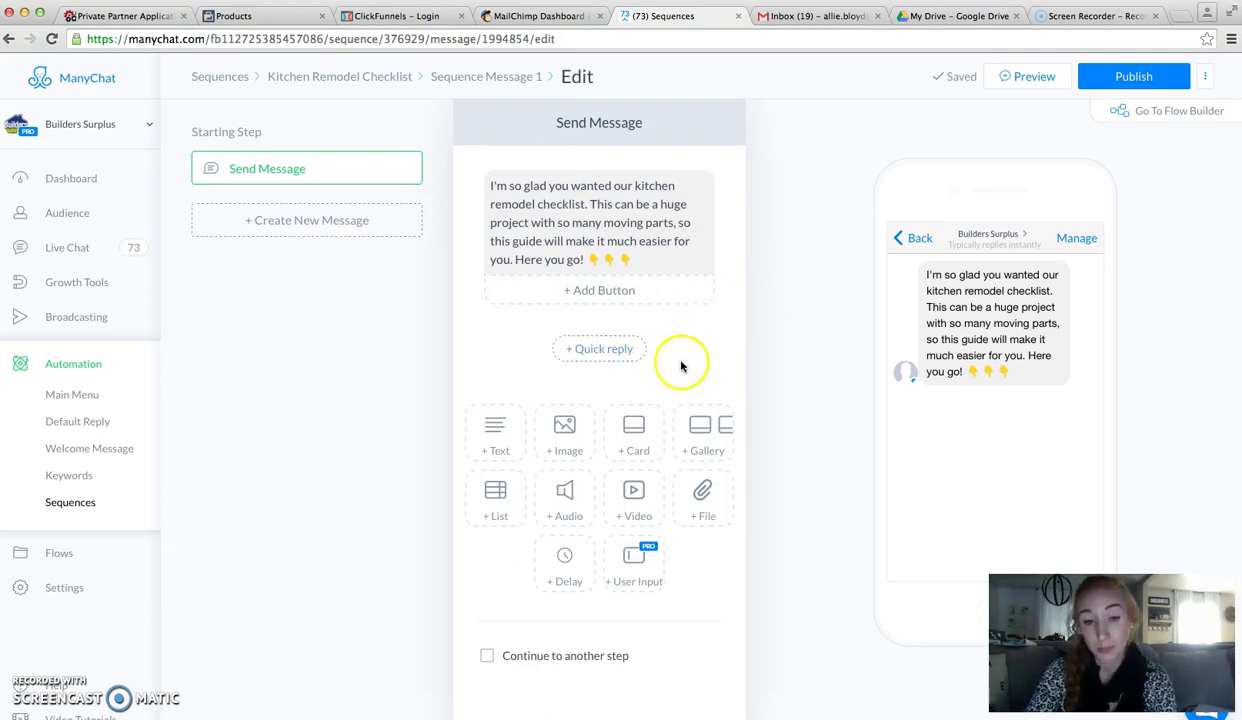
Remove the 3-second typing delay and insert an empty File block under the text.
left_click(572, 570)
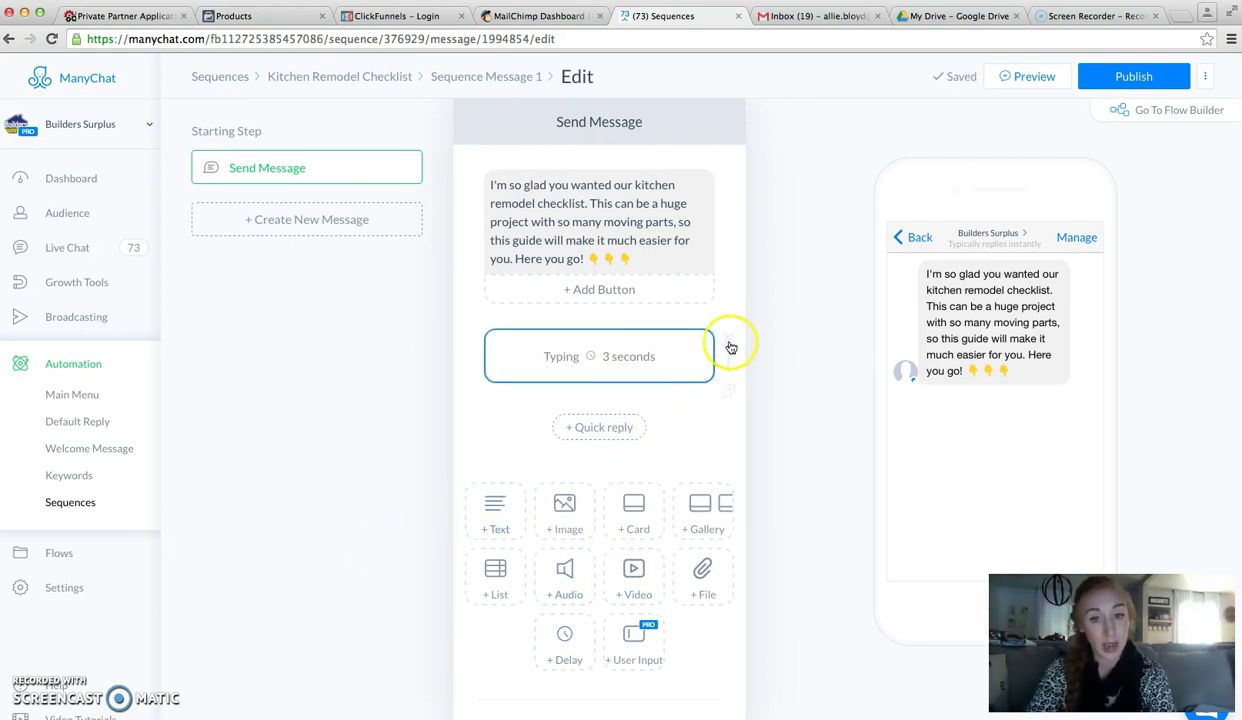
left_click(730, 337)
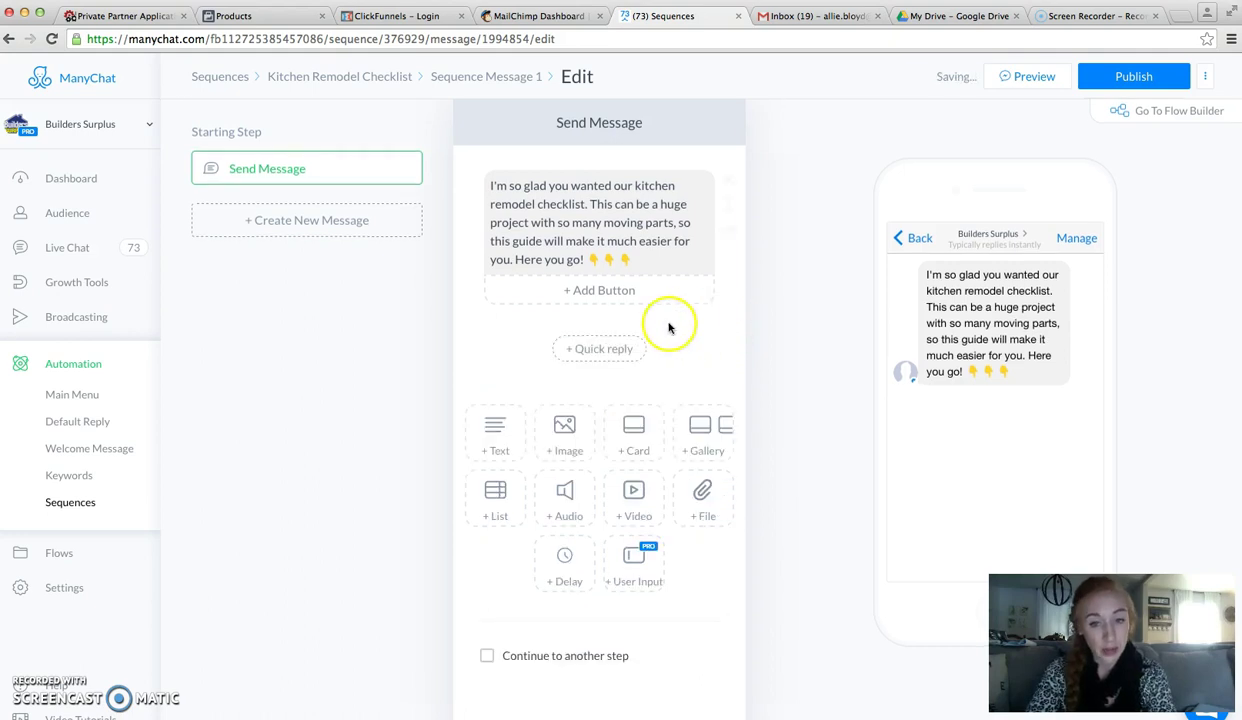
left_click(719, 498)
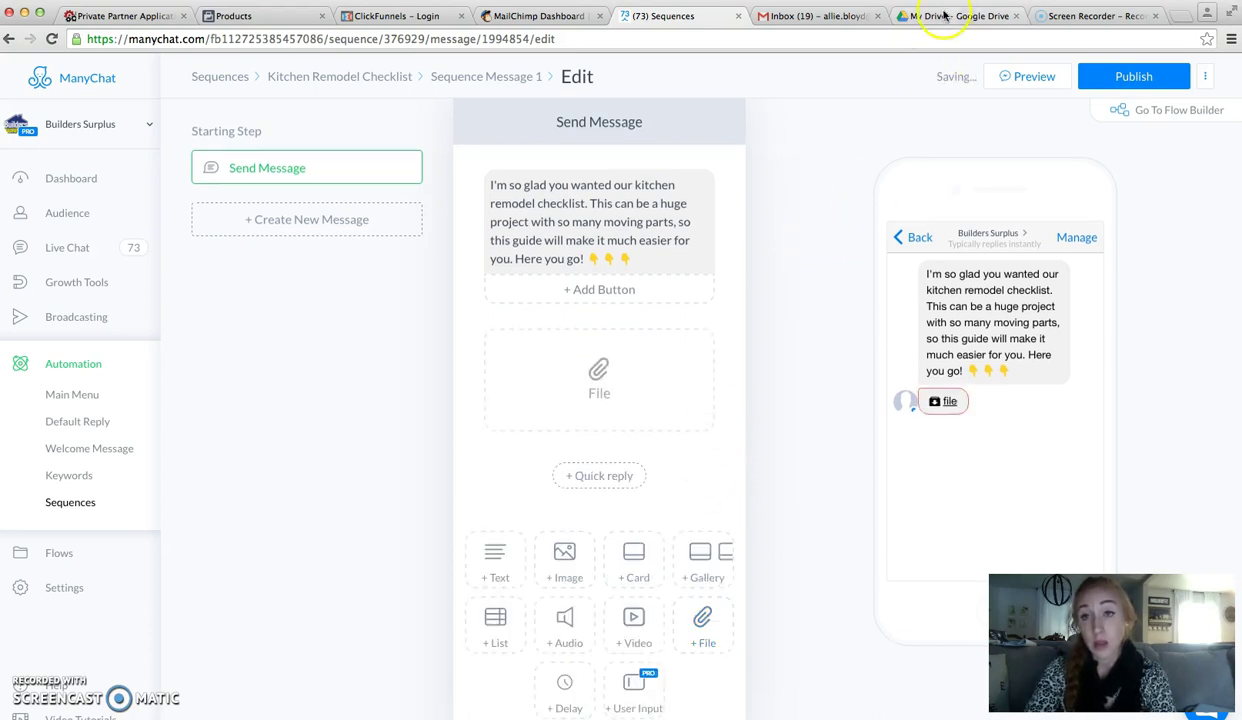
In Google Drive, open the Whitepapers, Ebooks, Downloads folder and preview the Kitchen Remodeling Checklist PDF.
left_click(940, 17)
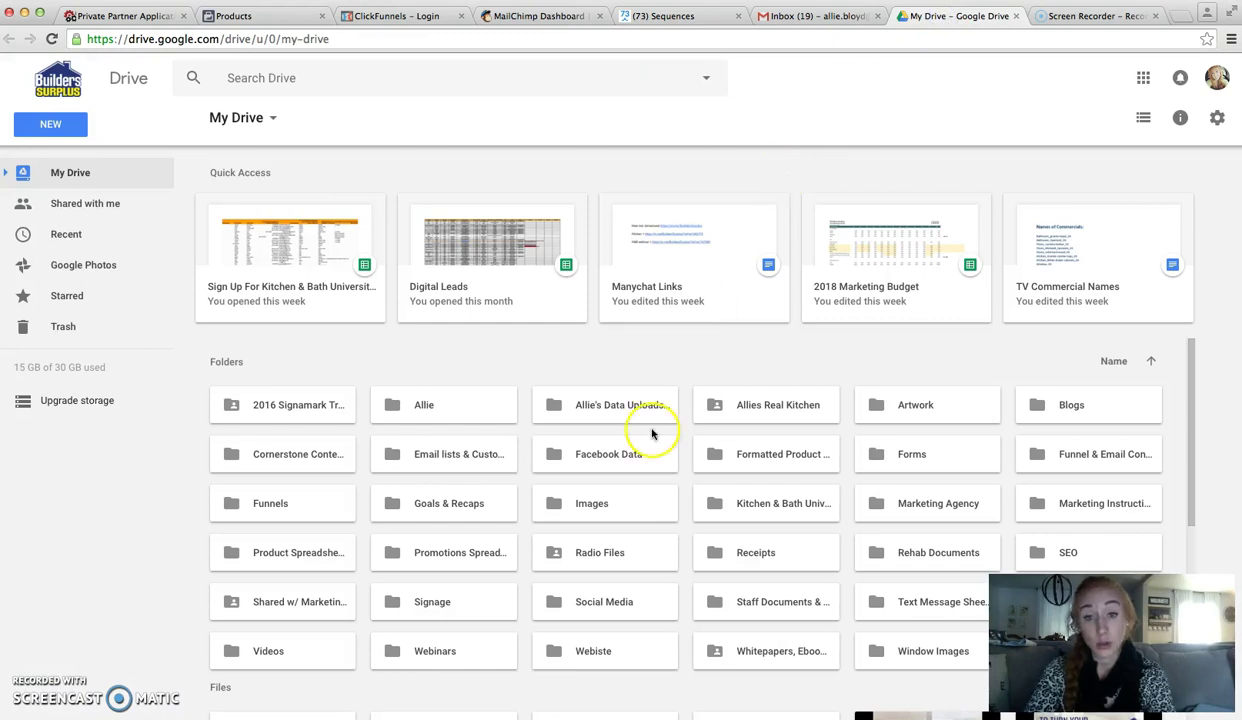
scroll(690, 432, "down", 3)
scroll(692, 375, "up", 1)
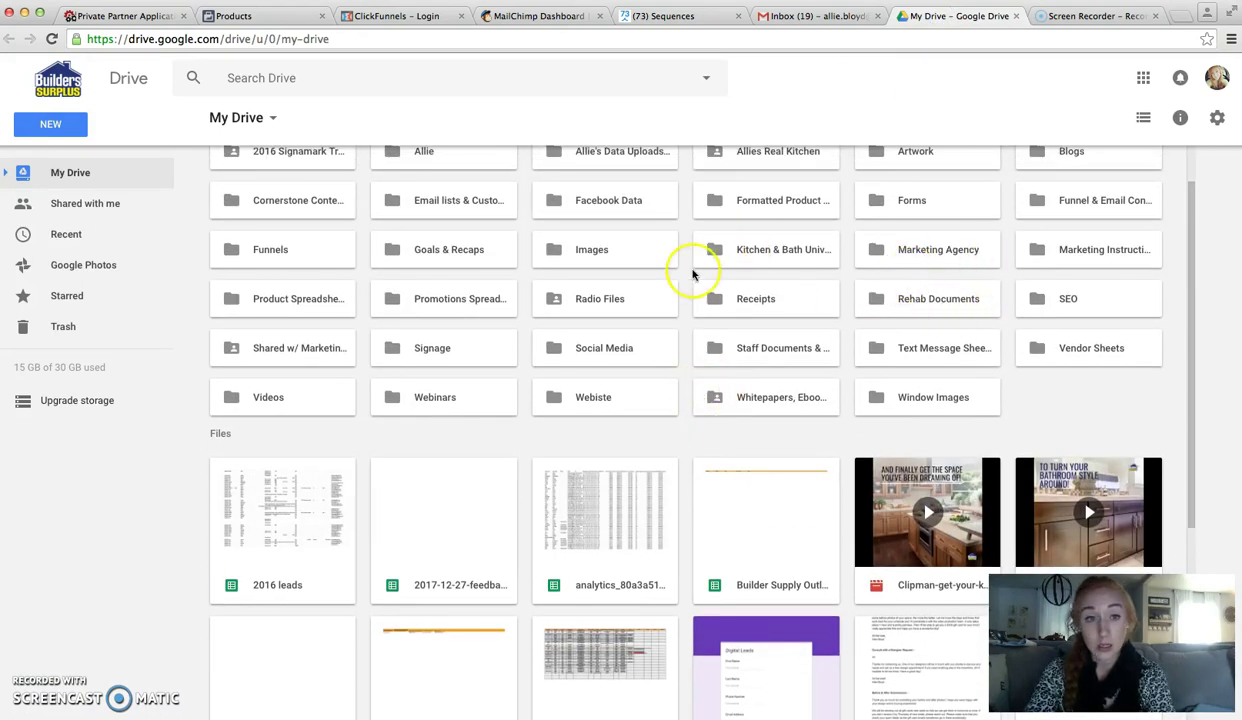
left_click(742, 392)
double_click(762, 400)
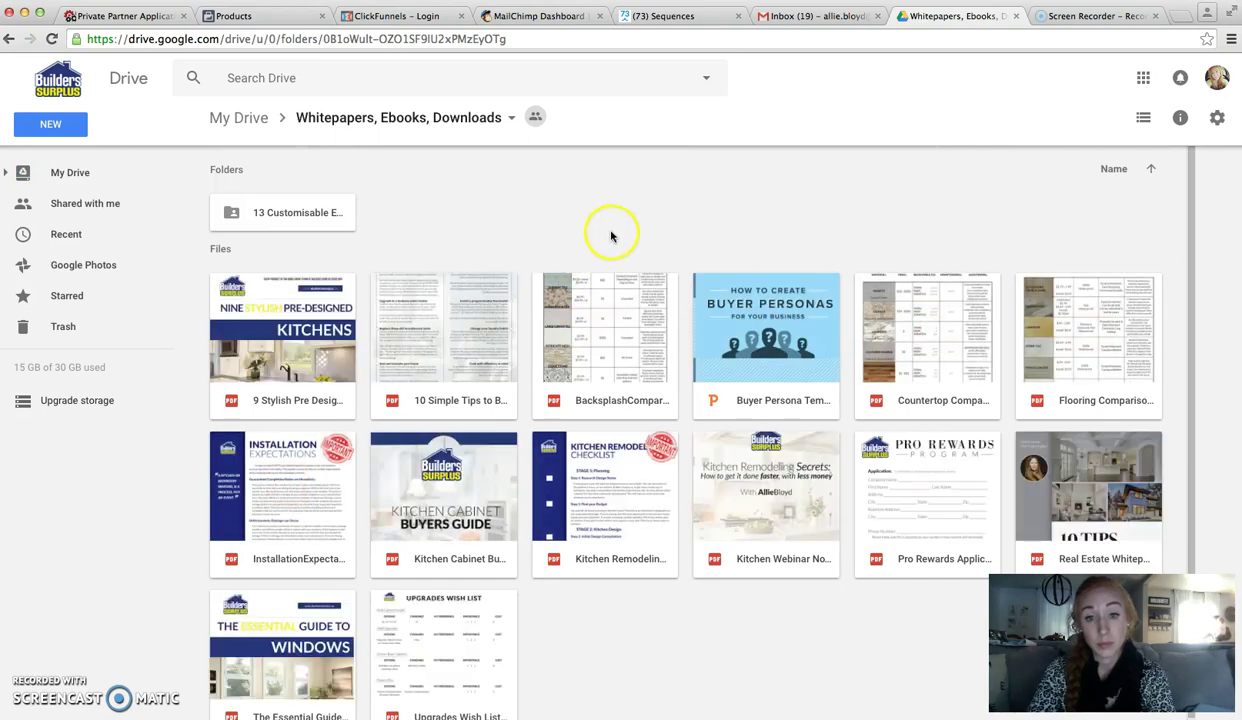
double_click(600, 566)
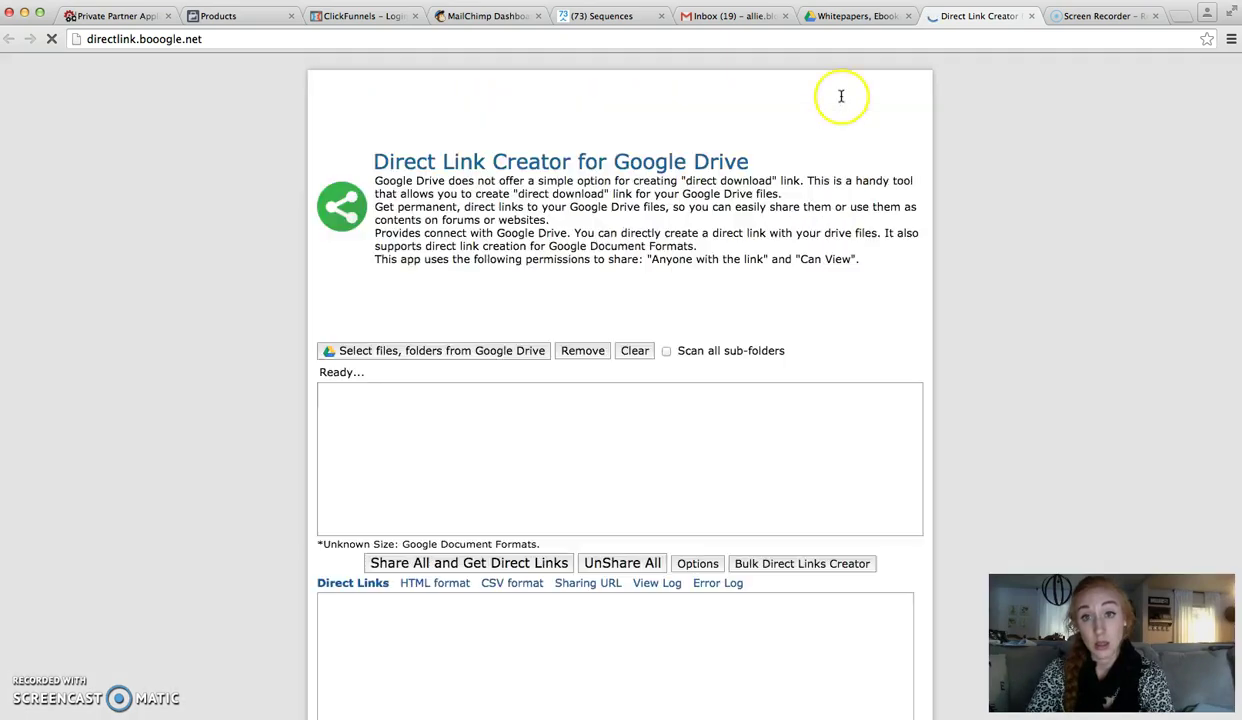
Download the Kitchen Remodeling Checklist PDF and close the Direct Link Creator tab.
left_click(826, 16)
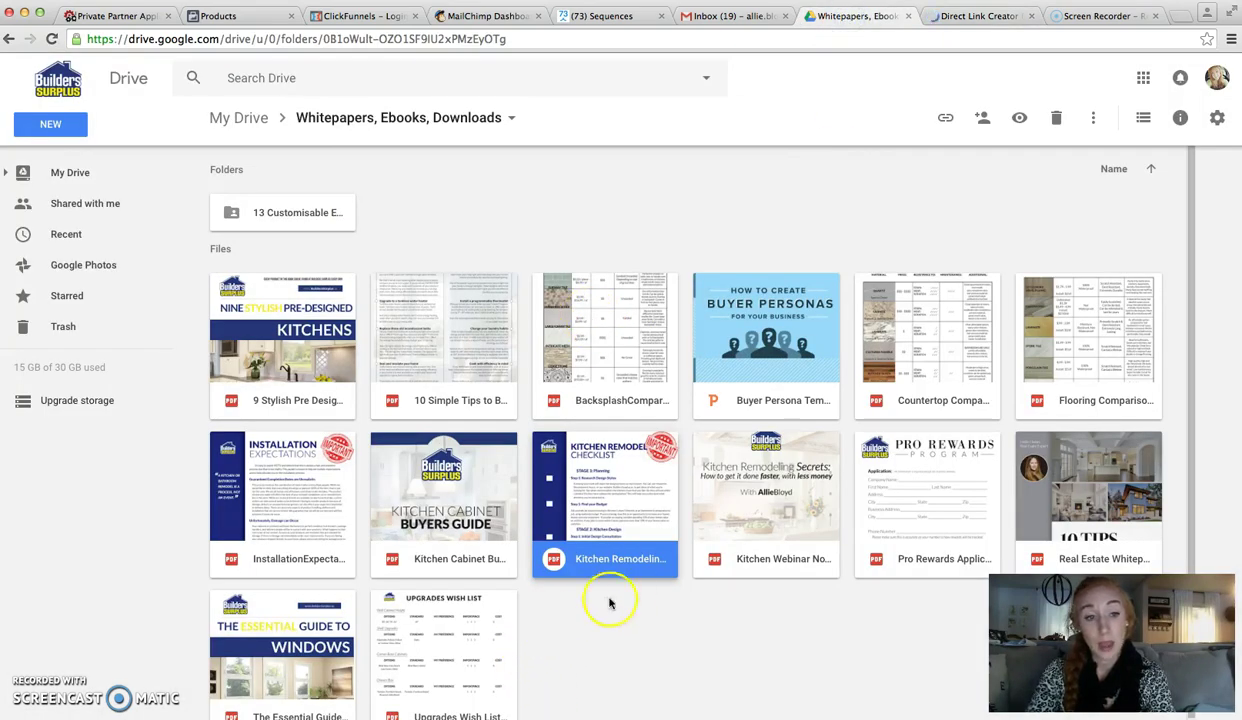
left_click(556, 640)
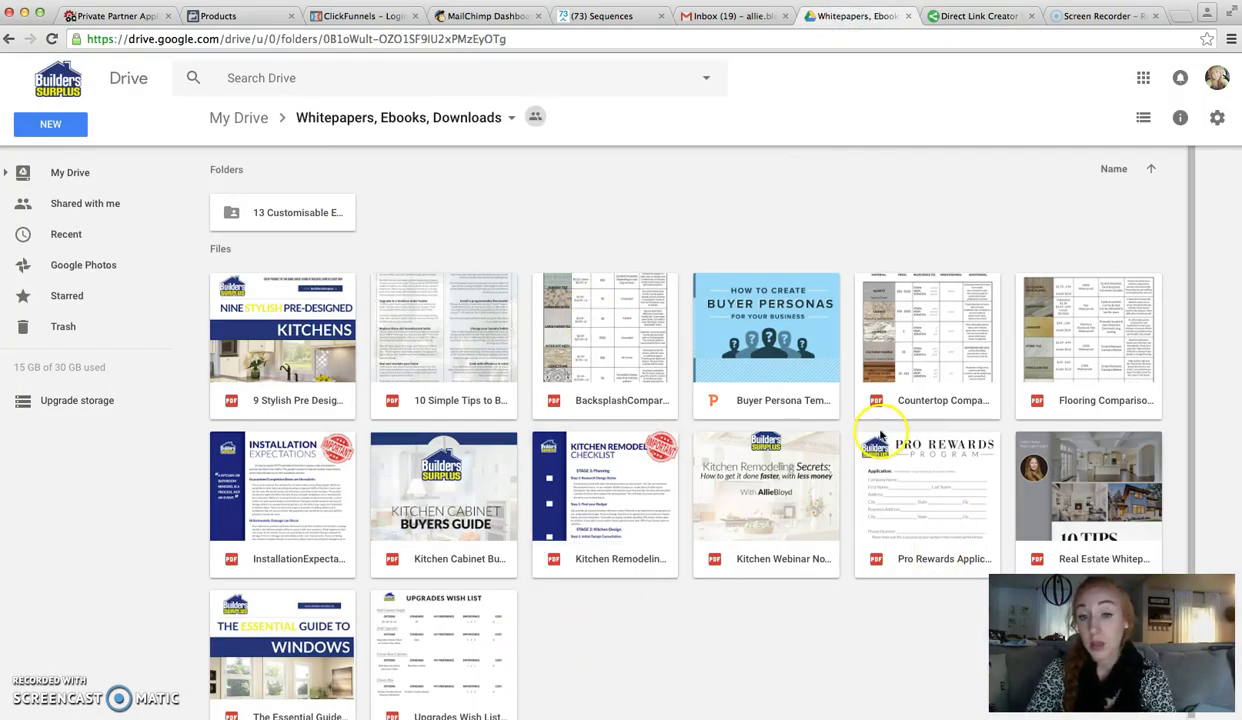
left_click_drag(568, 465, 614, 505)
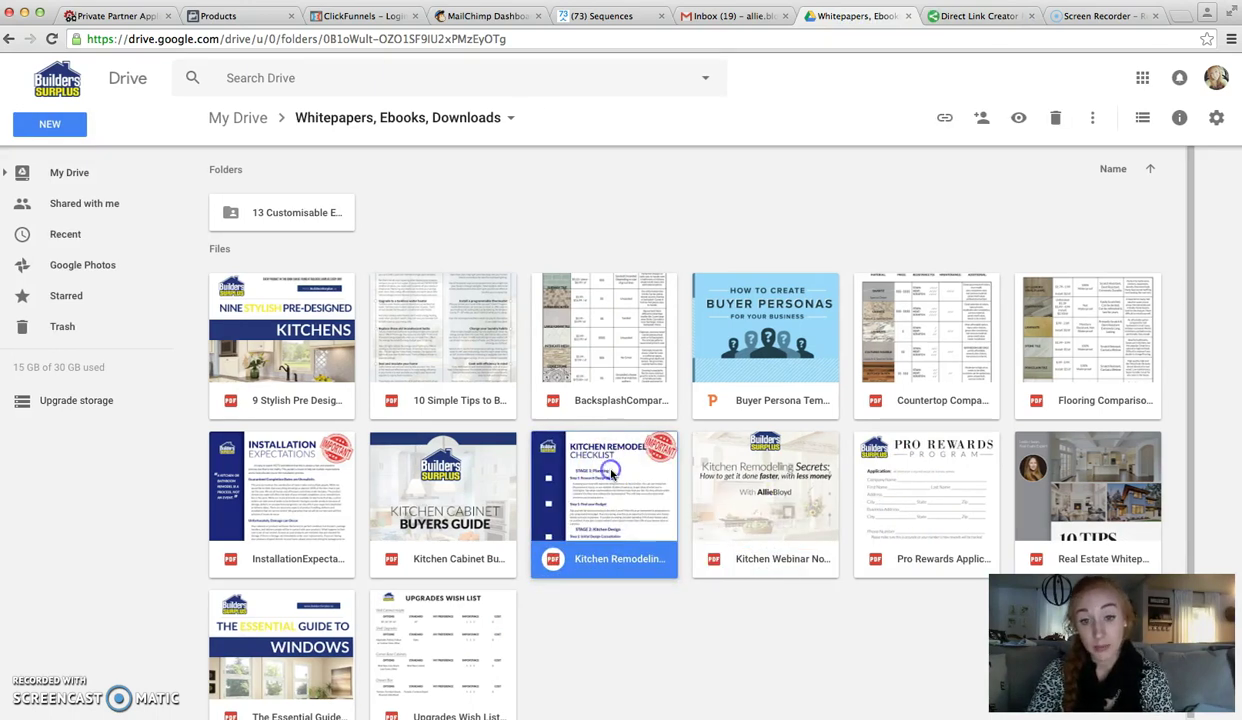
right_click(610, 464)
left_click(668, 409)
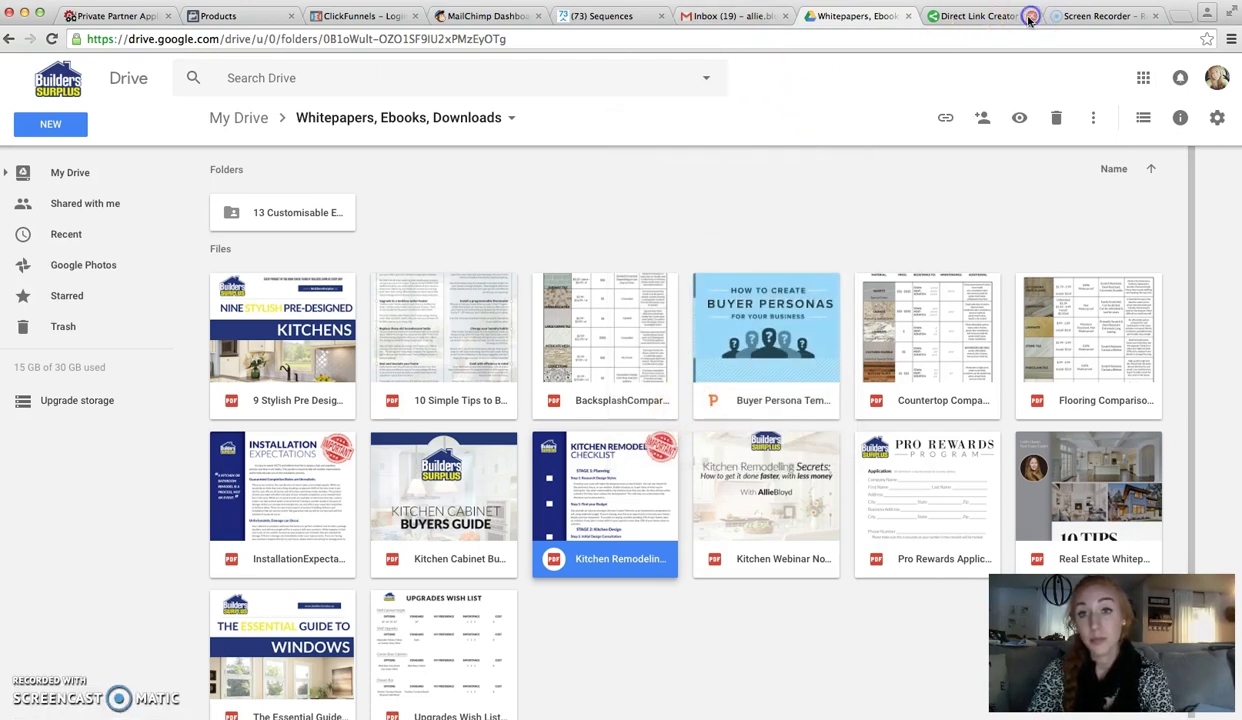
left_click(1031, 16)
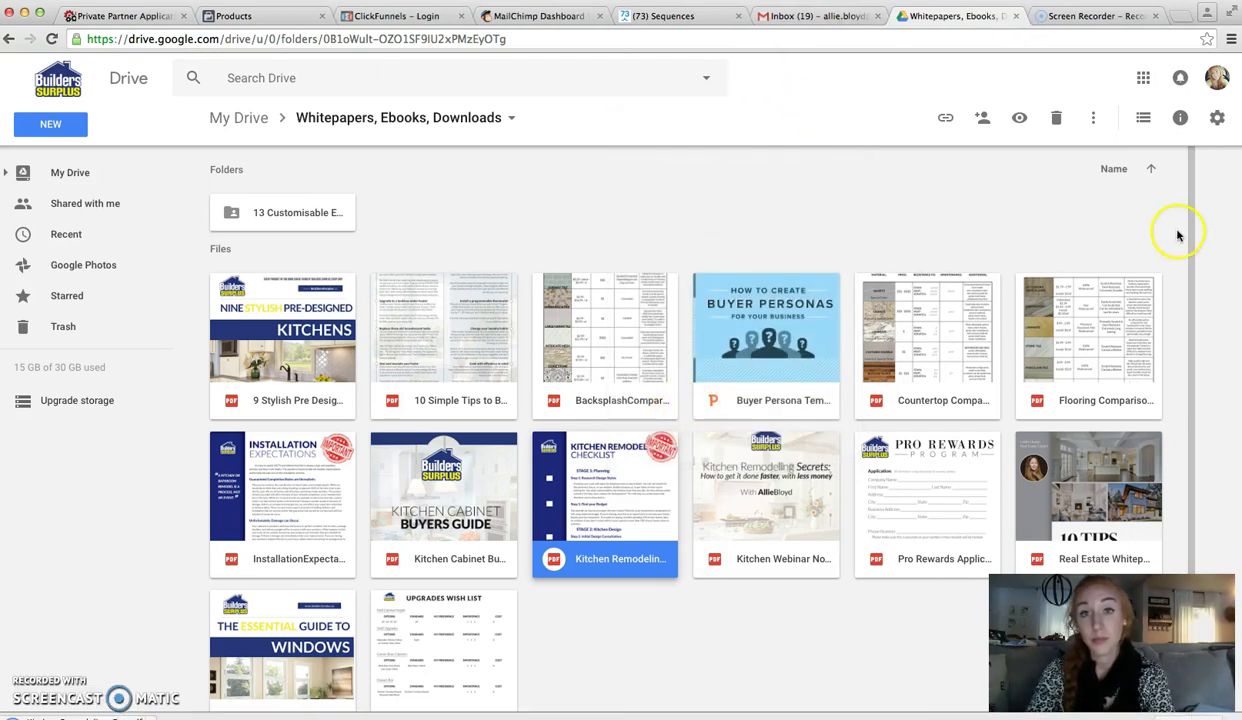
Attach Kitchen Remodeling Checklist.pdf from Downloads to Sequence Message 1's file block.
left_click(652, 16)
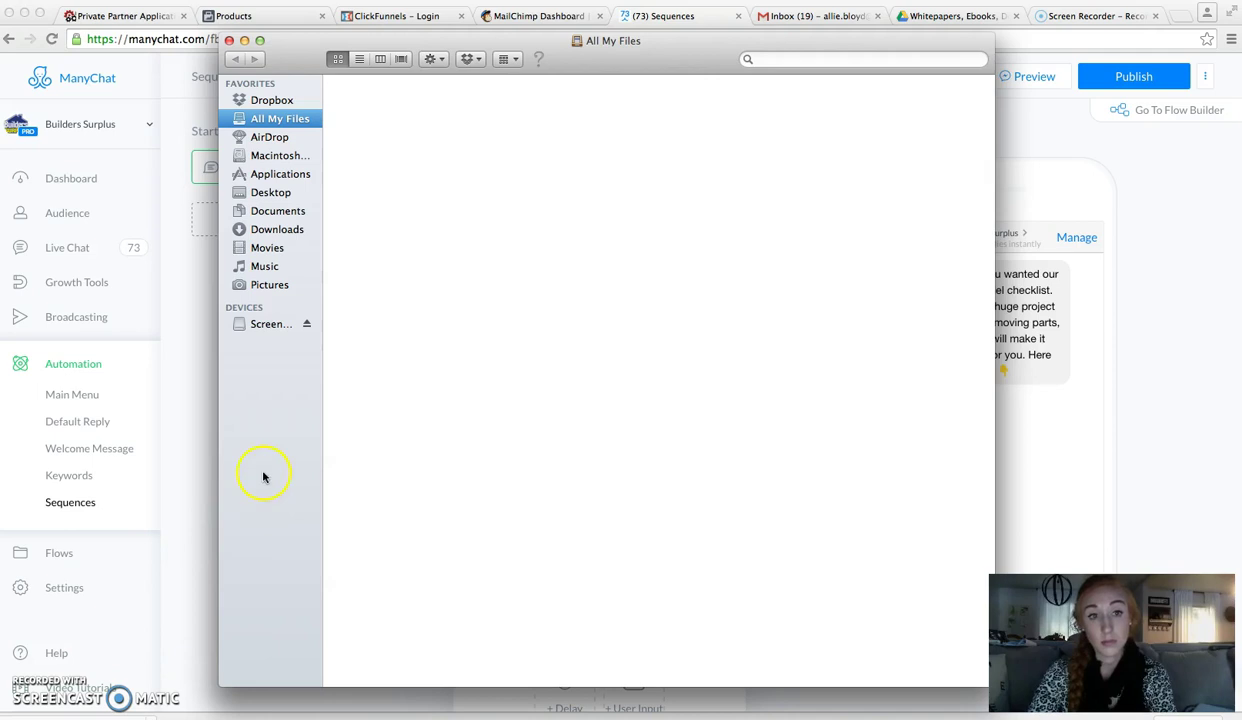
left_click_drag(435, 40, 837, 68)
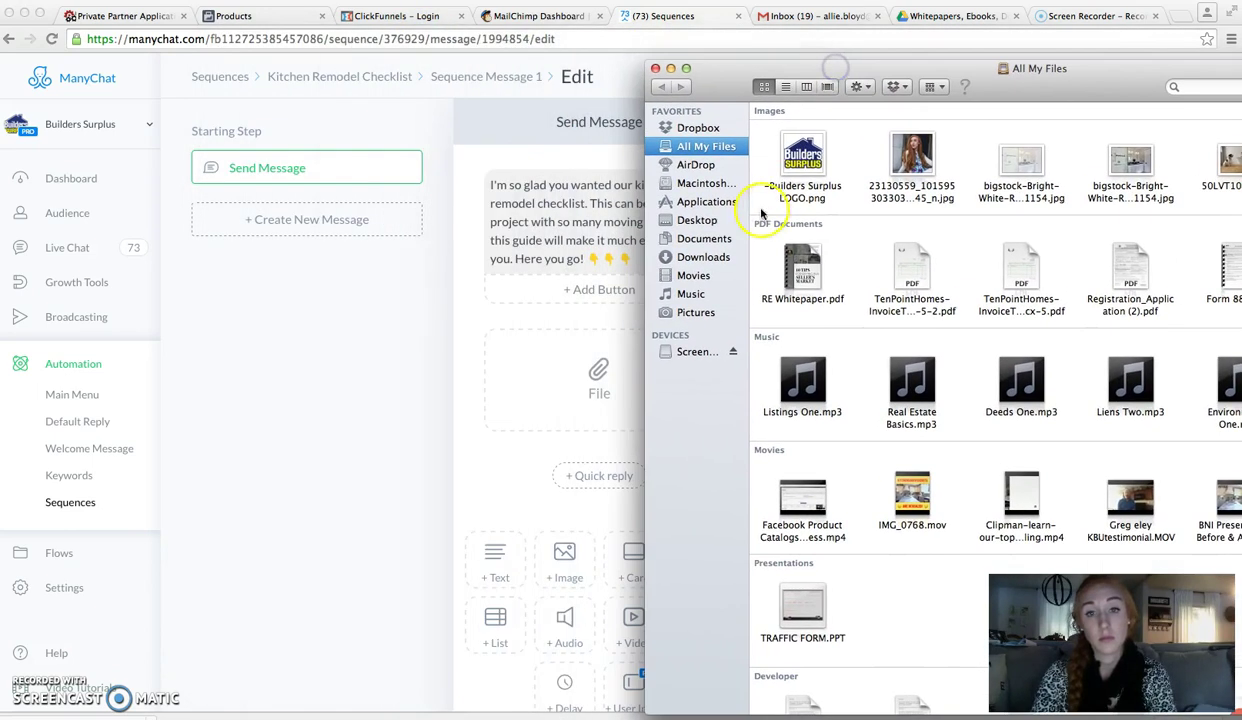
left_click(705, 257)
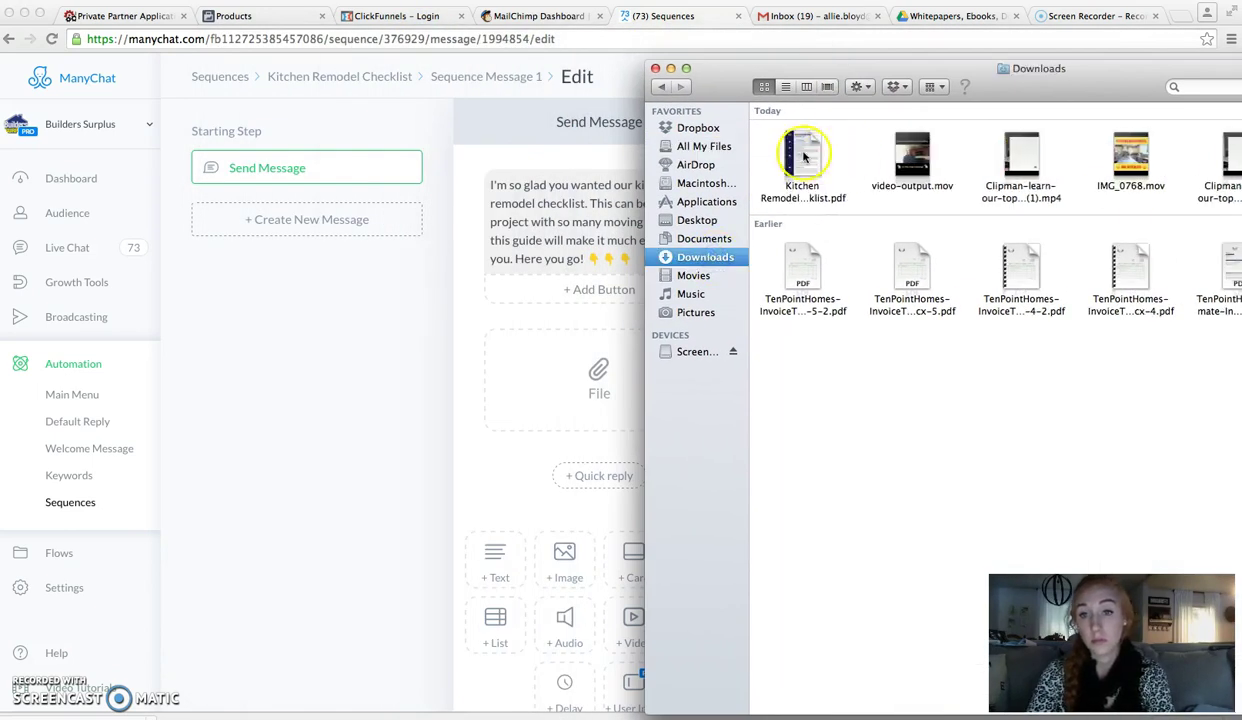
left_click_drag(801, 156, 598, 378)
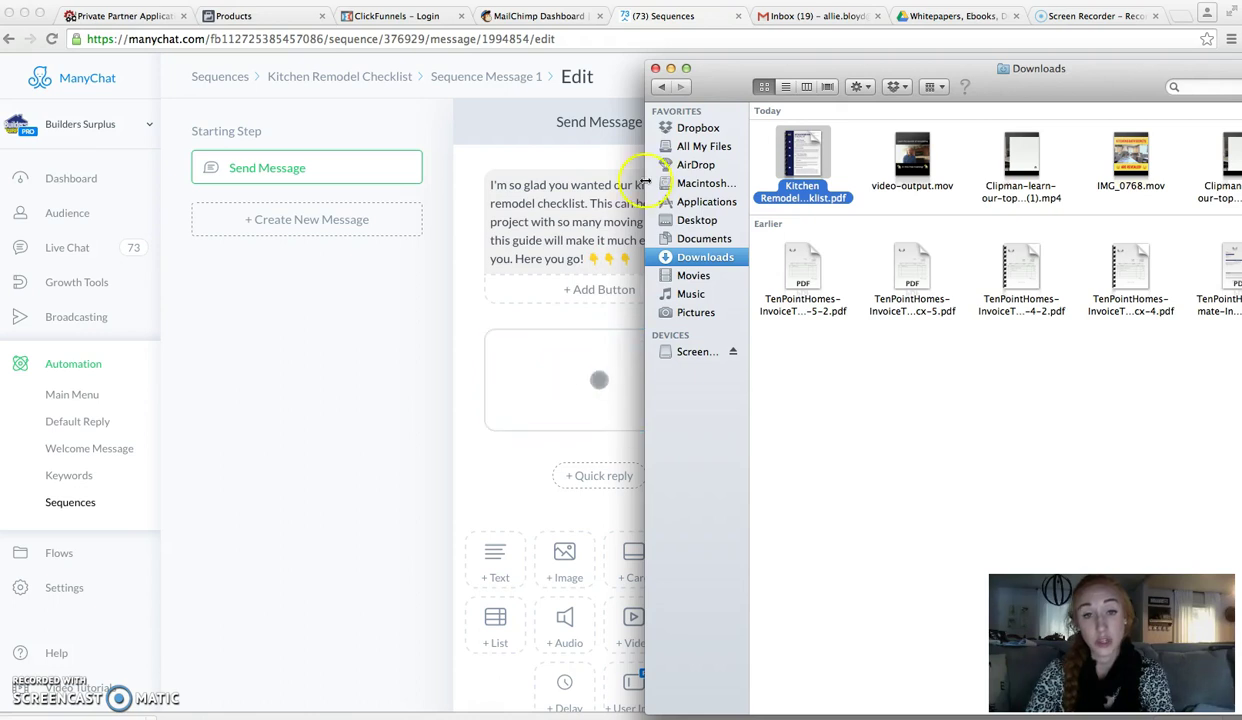
left_click(656, 69)
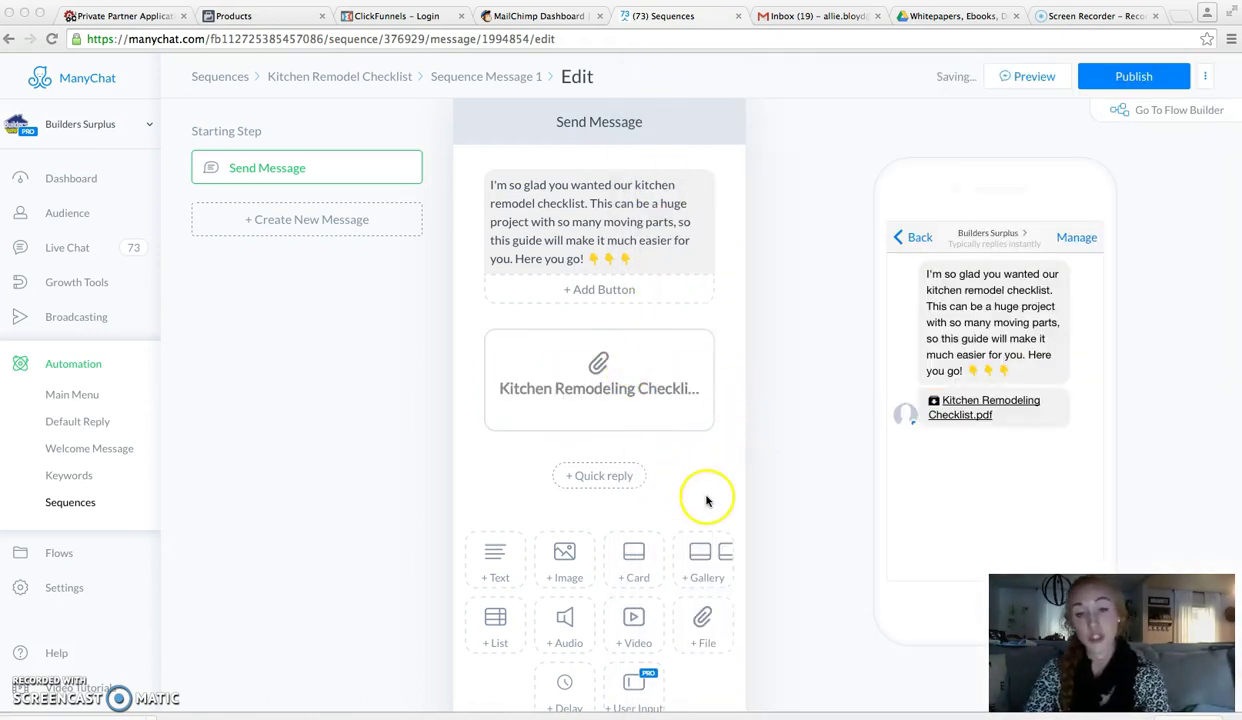
Add a 3-second typing delay and a User Input question block after the checklist file.
scroll(745, 490, "down", 1)
scroll(745, 480, "down", 1)
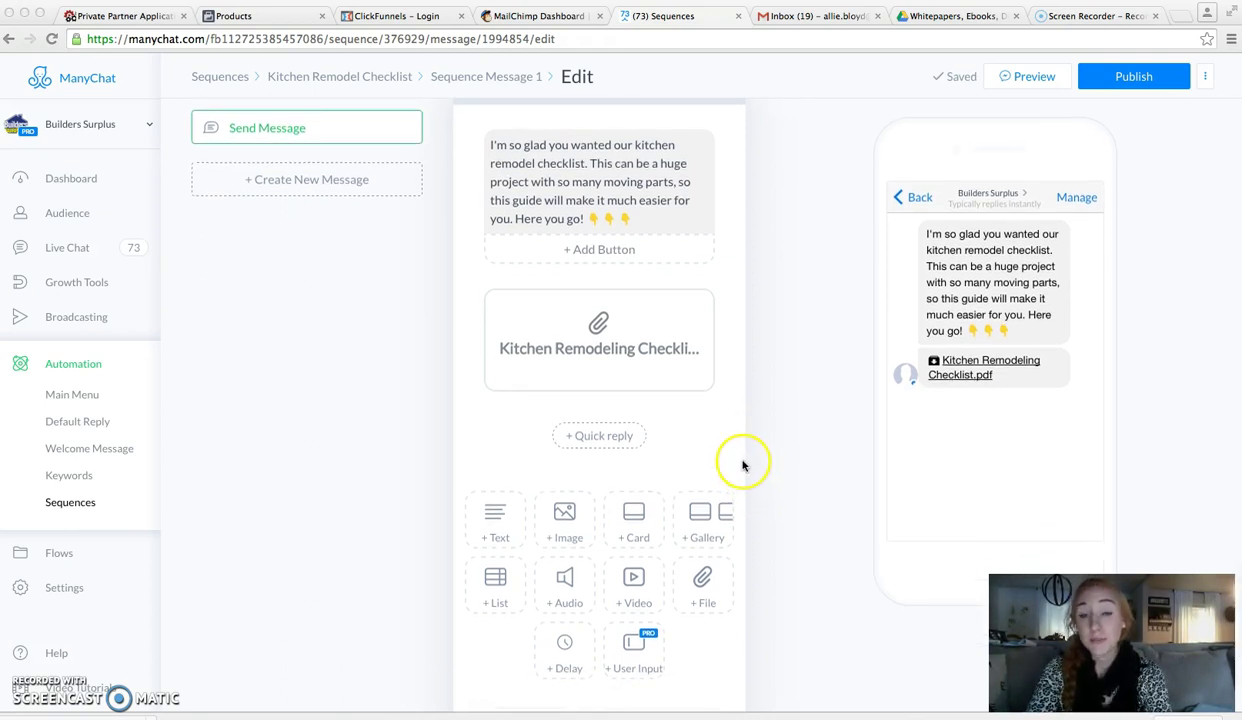
left_click(565, 645)
scroll(705, 572, "down", 3)
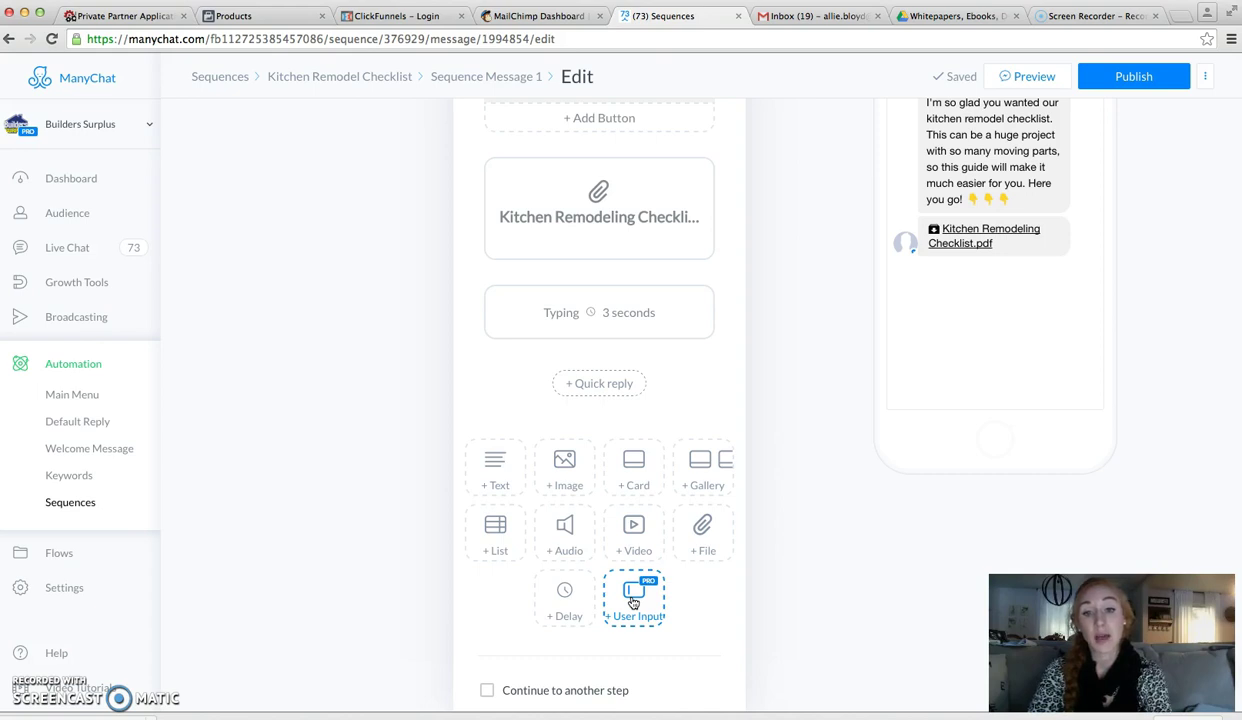
left_click(633, 603)
Write the question 'If you want me to send this to your email also, just type in your address…'.
scroll(770, 430, "down", 2)
left_click(645, 308)
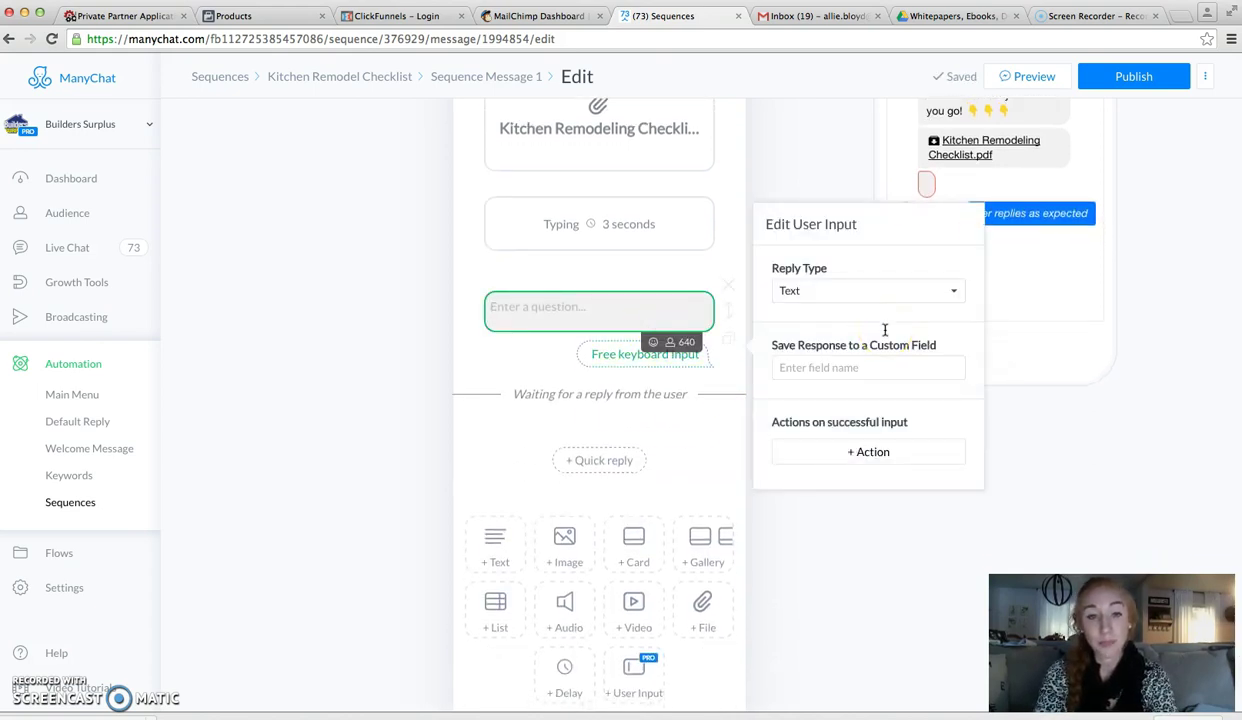
type("Do you want me to send")
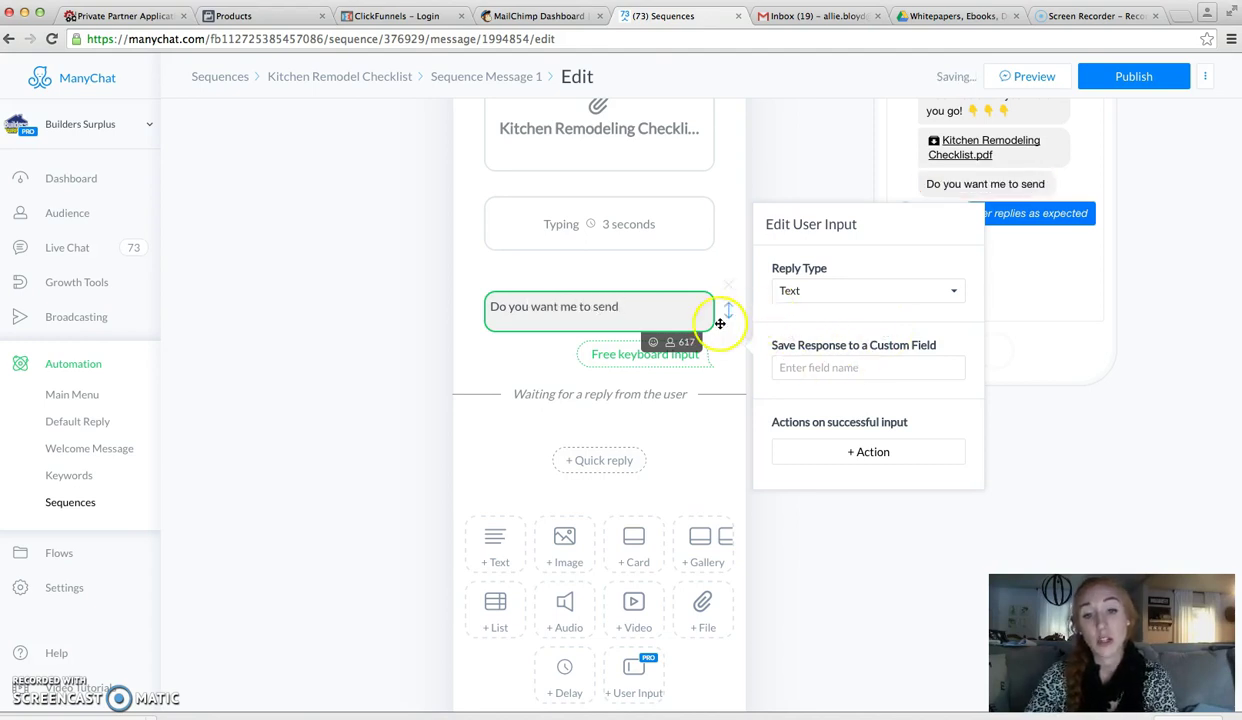
key("ctrl+a")
key("BackSpace")
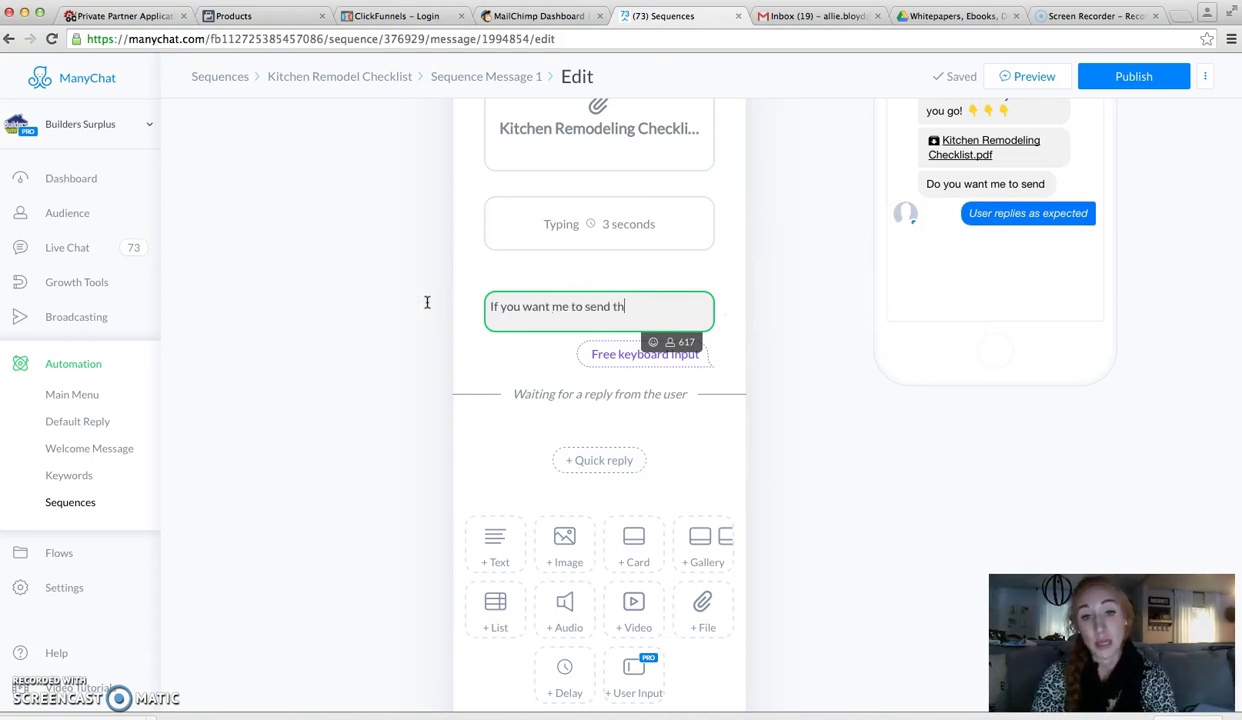
type("aslo")
key("BackSpace")
key("BackSpace")
type("lso, just type in your addr")
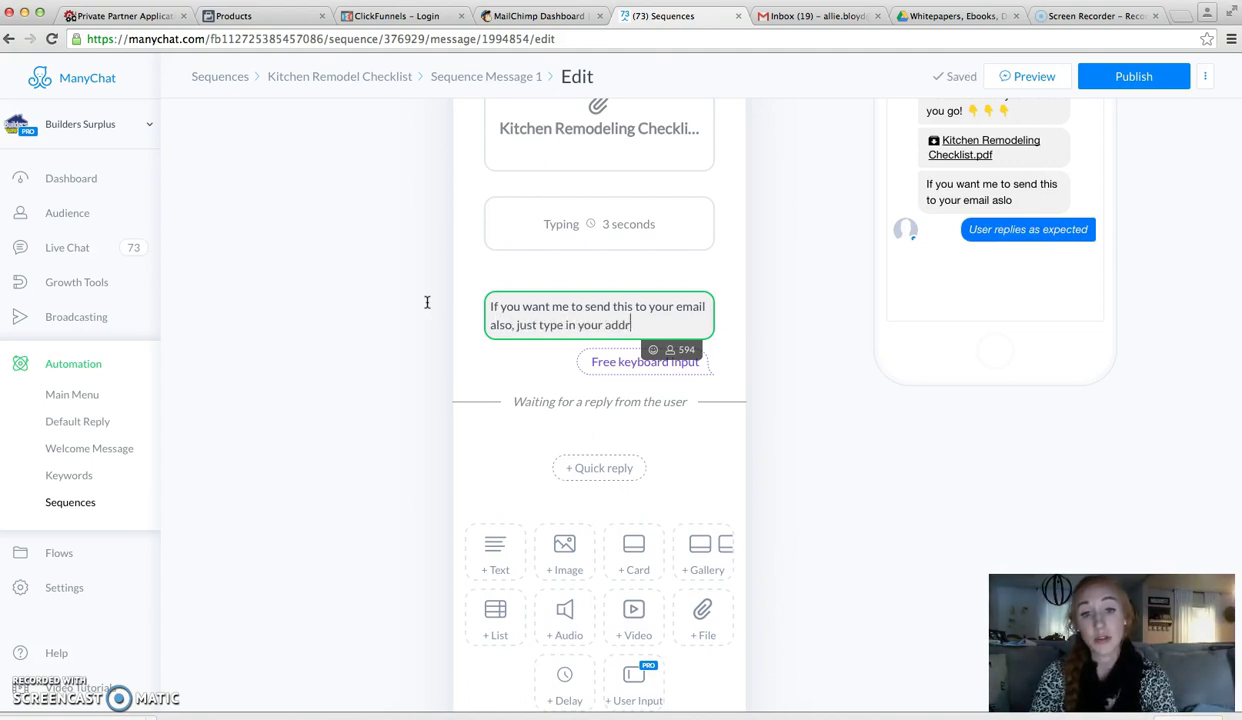
type("ess and I'll shoot it right over!")
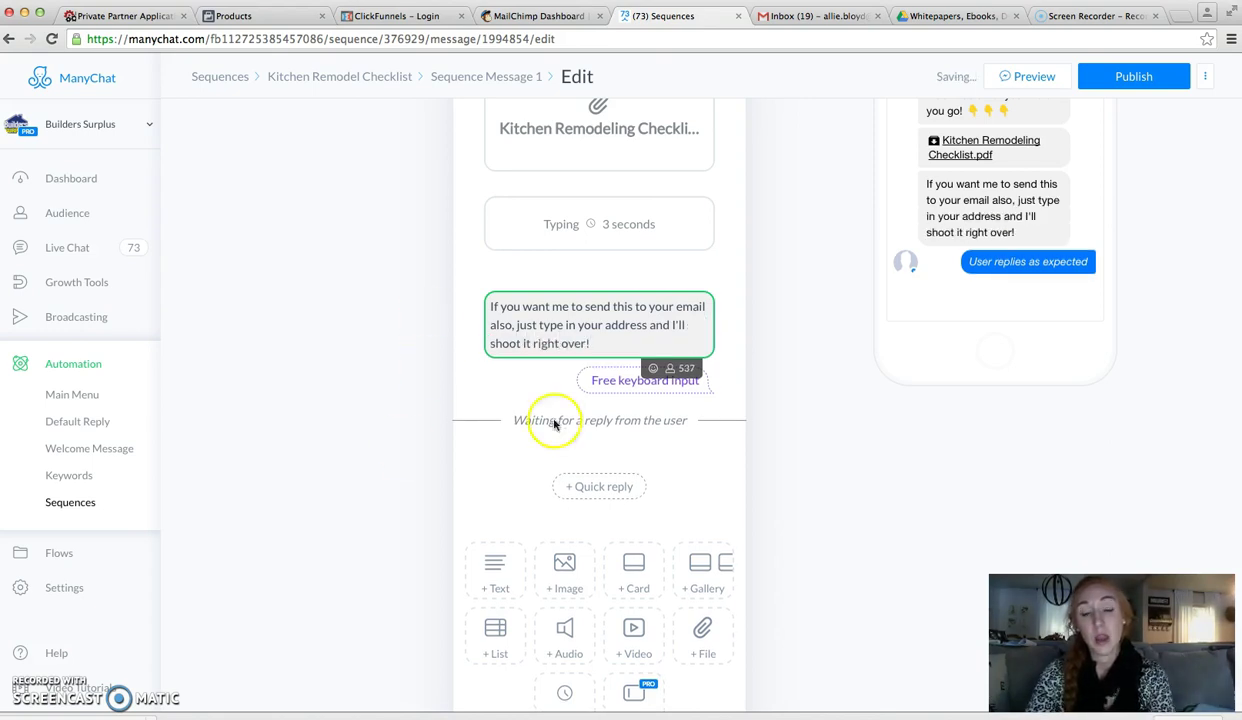
Set the question's reply type to Email and save the answer to the Email custom field.
left_click(620, 386)
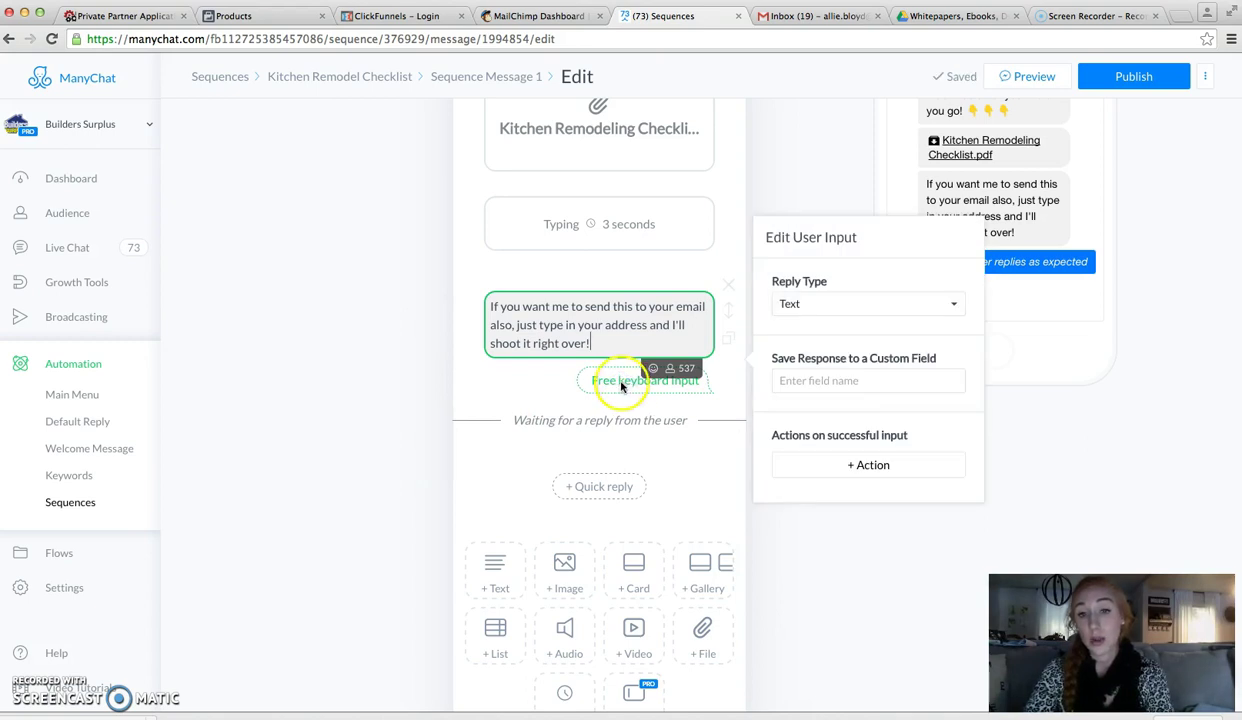
scroll(618, 387, "down", 1)
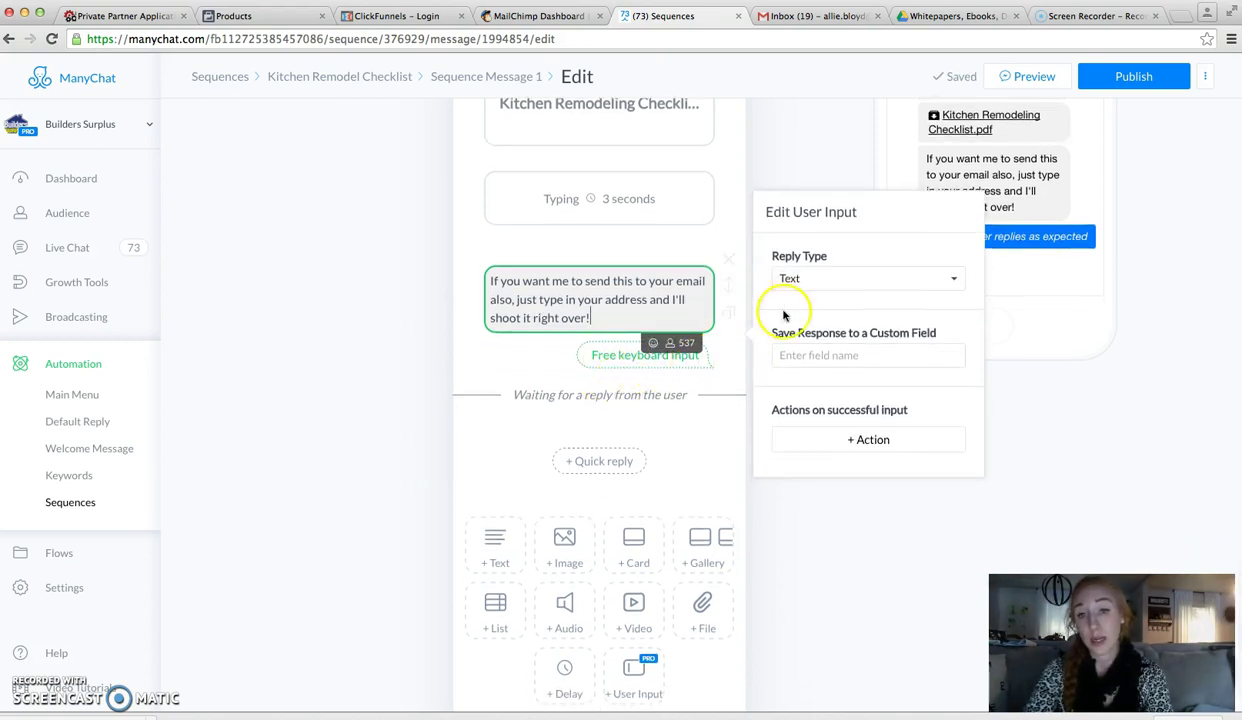
left_click(848, 278)
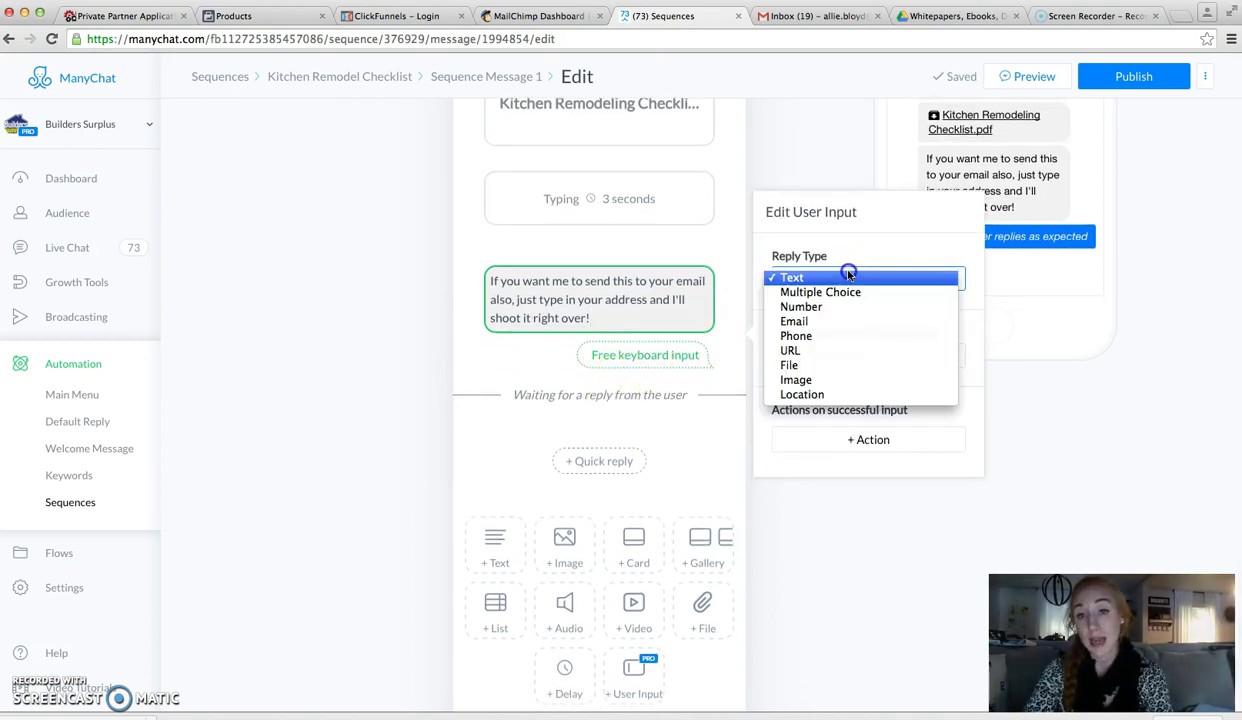
left_click(840, 321)
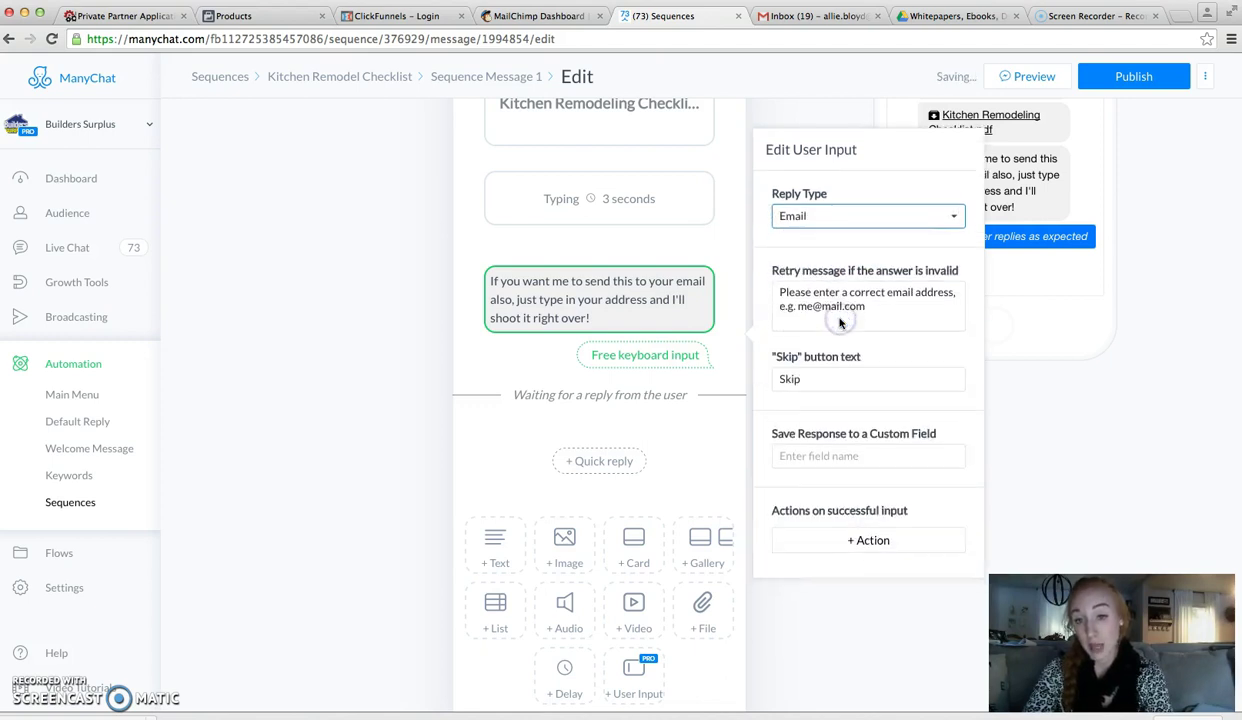
left_click(800, 292)
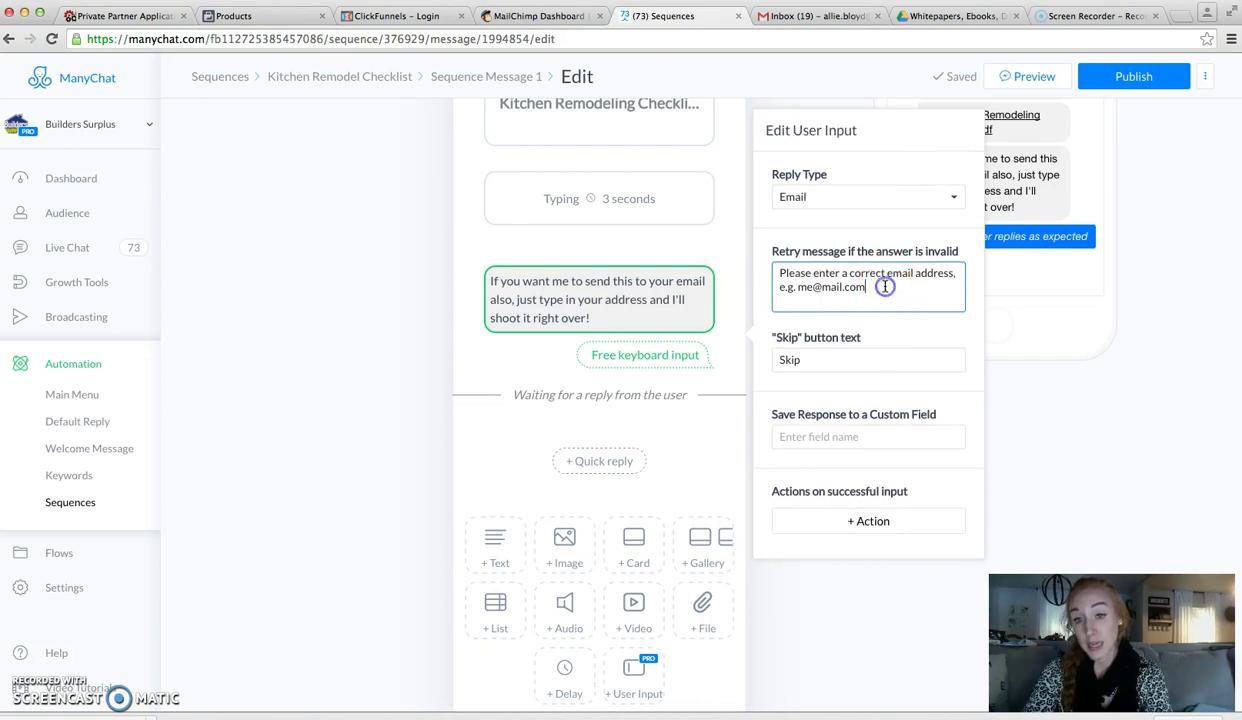
left_click(813, 359)
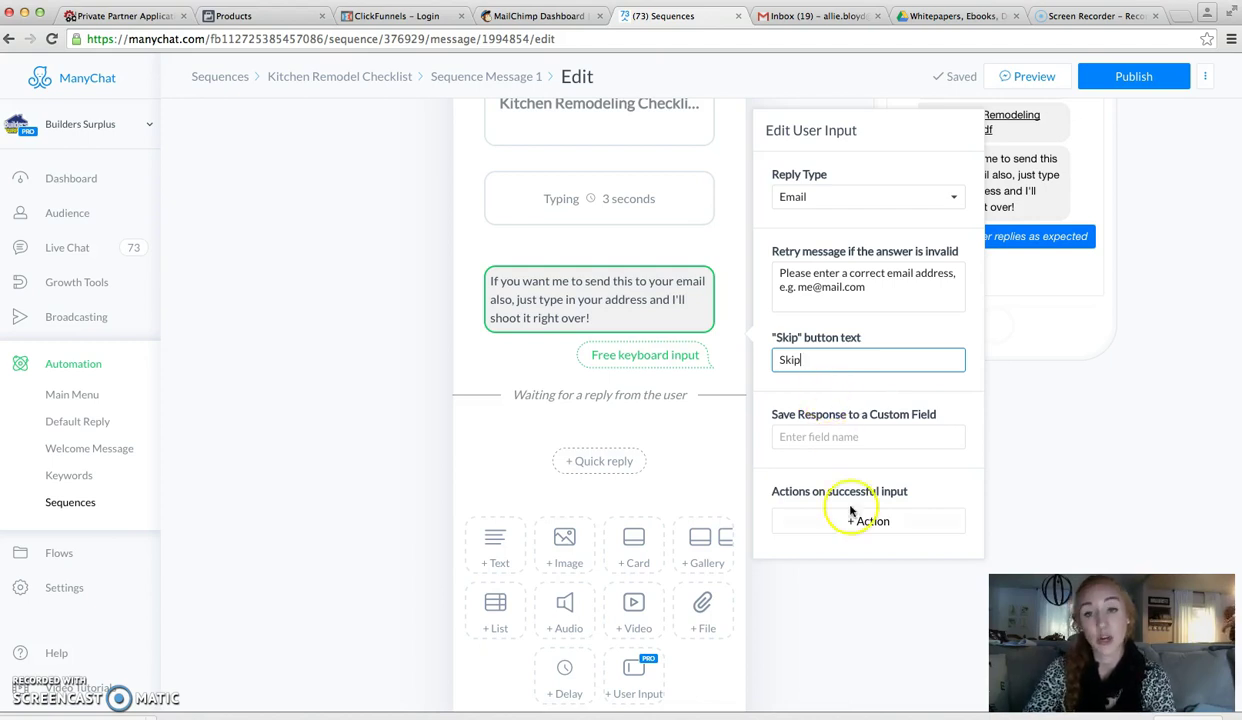
left_click_drag(770, 414, 940, 414)
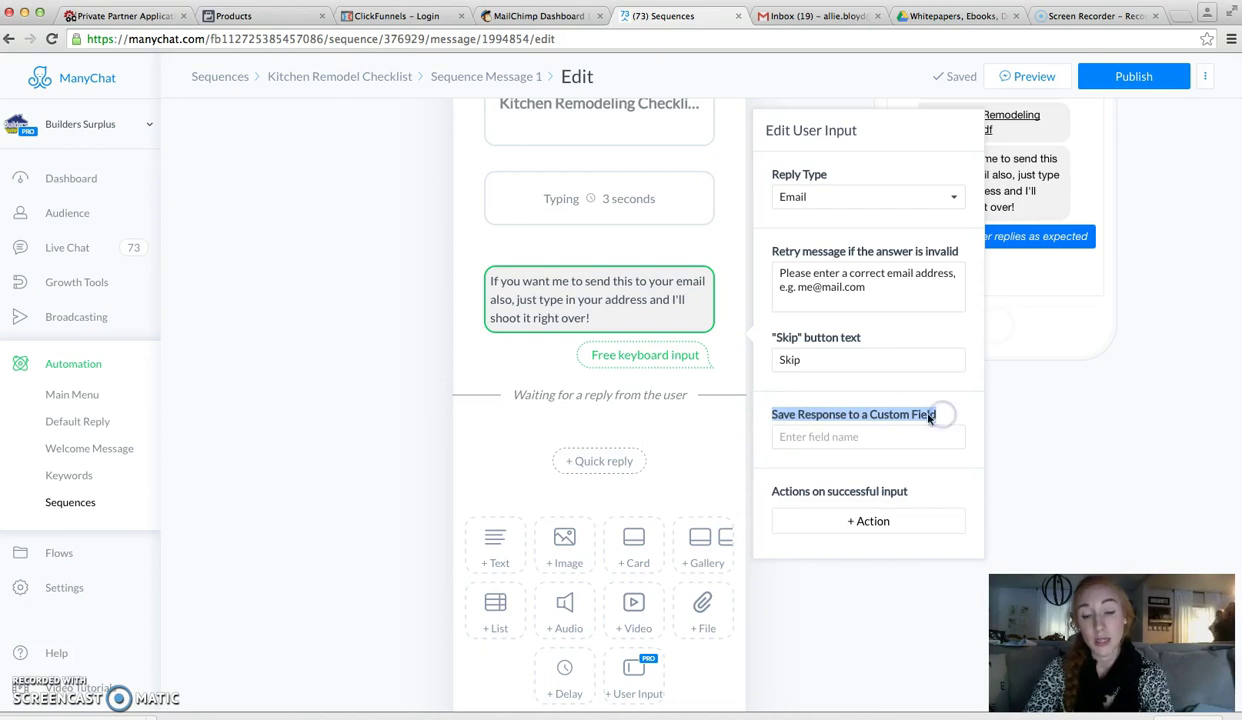
left_click(840, 436)
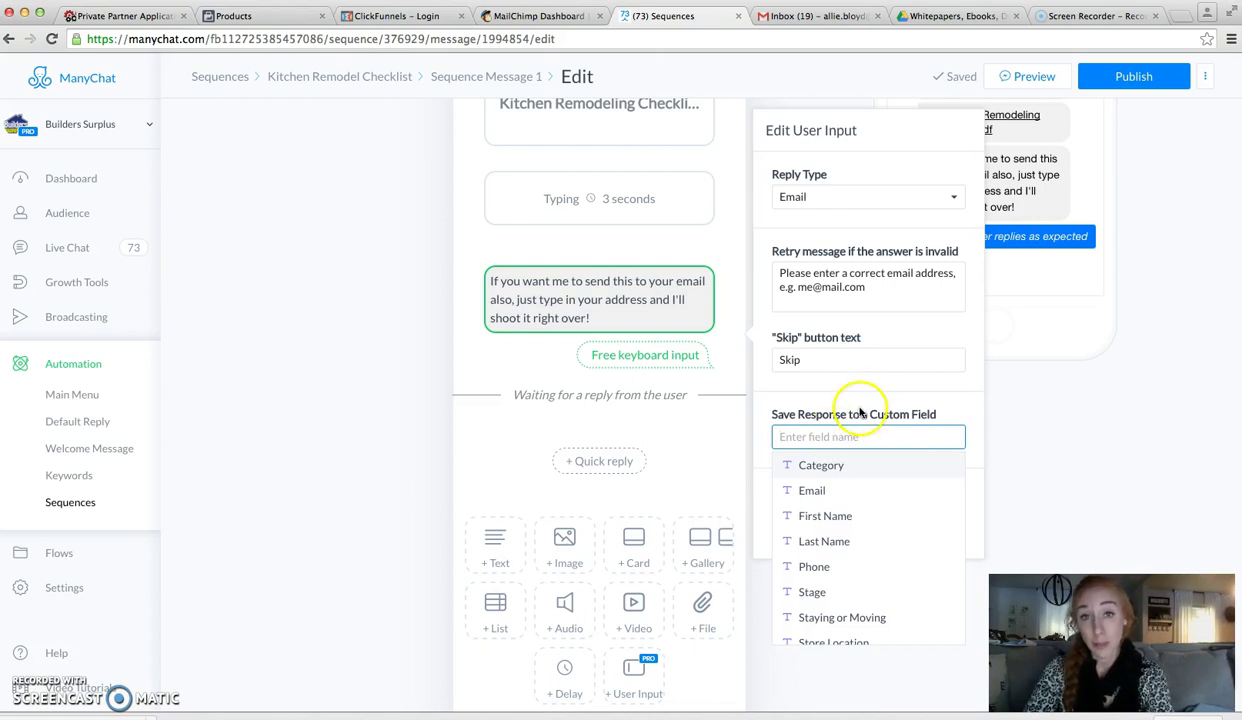
left_click(813, 490)
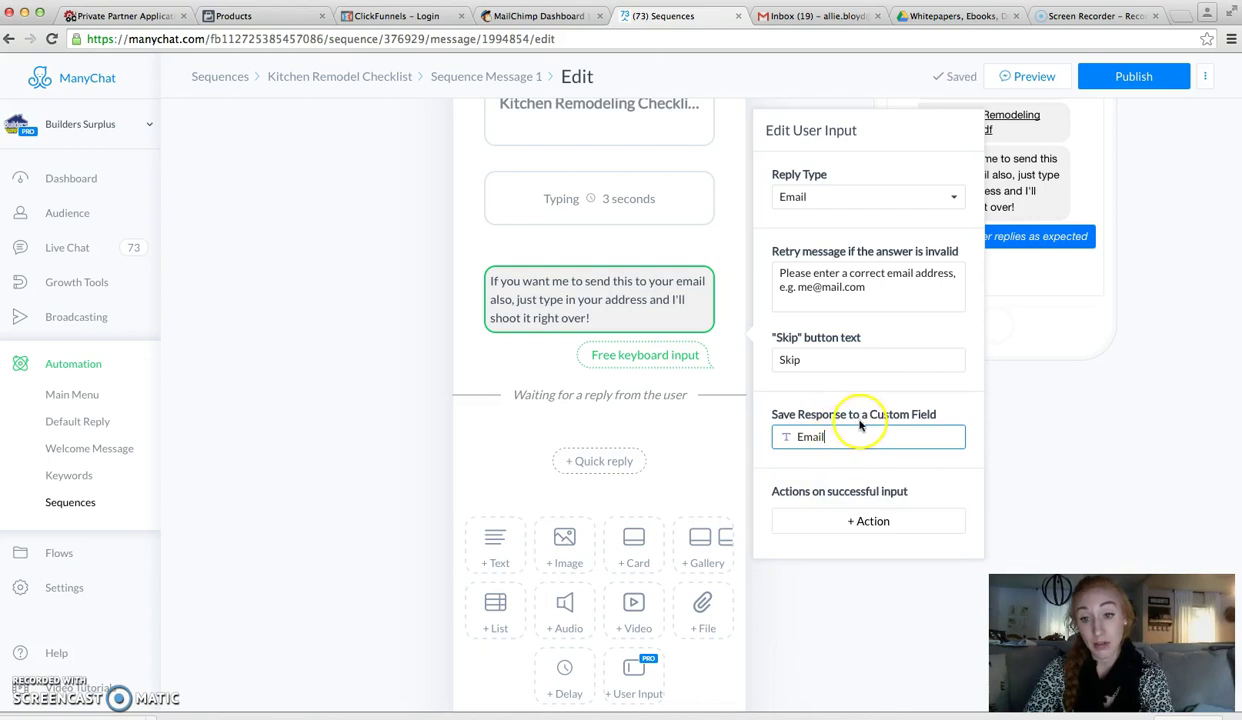
left_click(865, 490)
Add an Add Tag action applying the existing kitchen tag to valid email replies.
left_click(848, 518)
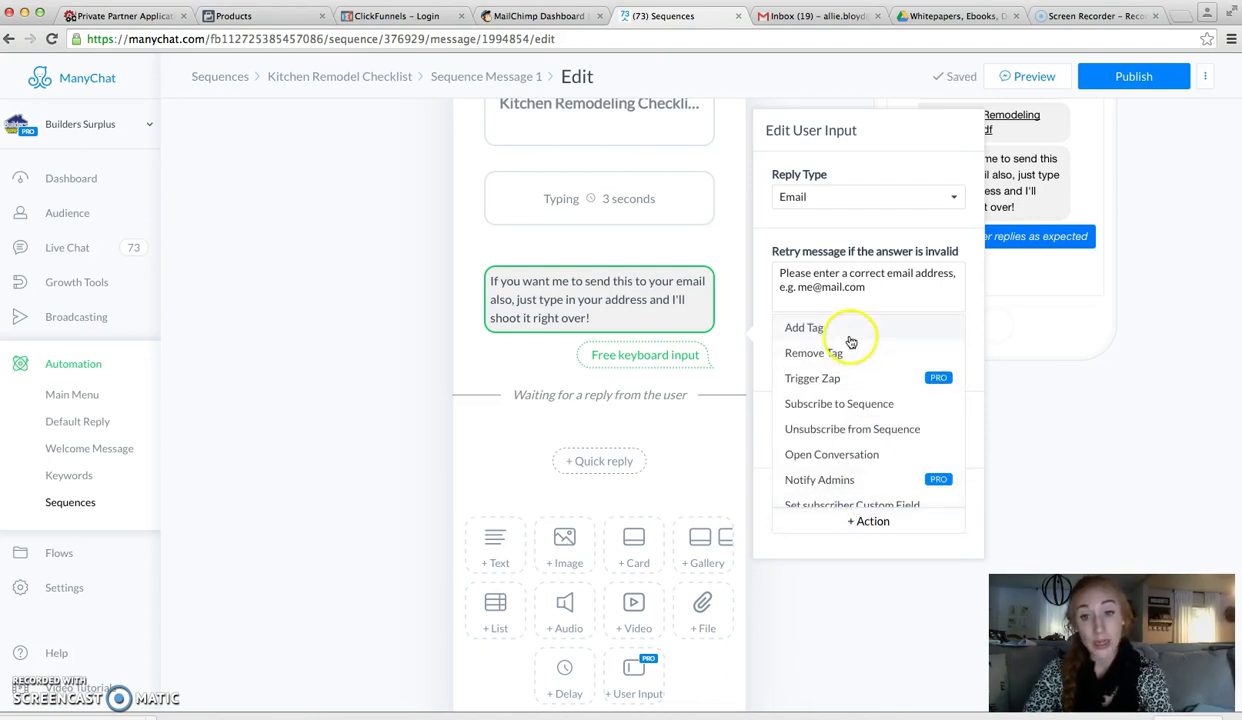
left_click(848, 334)
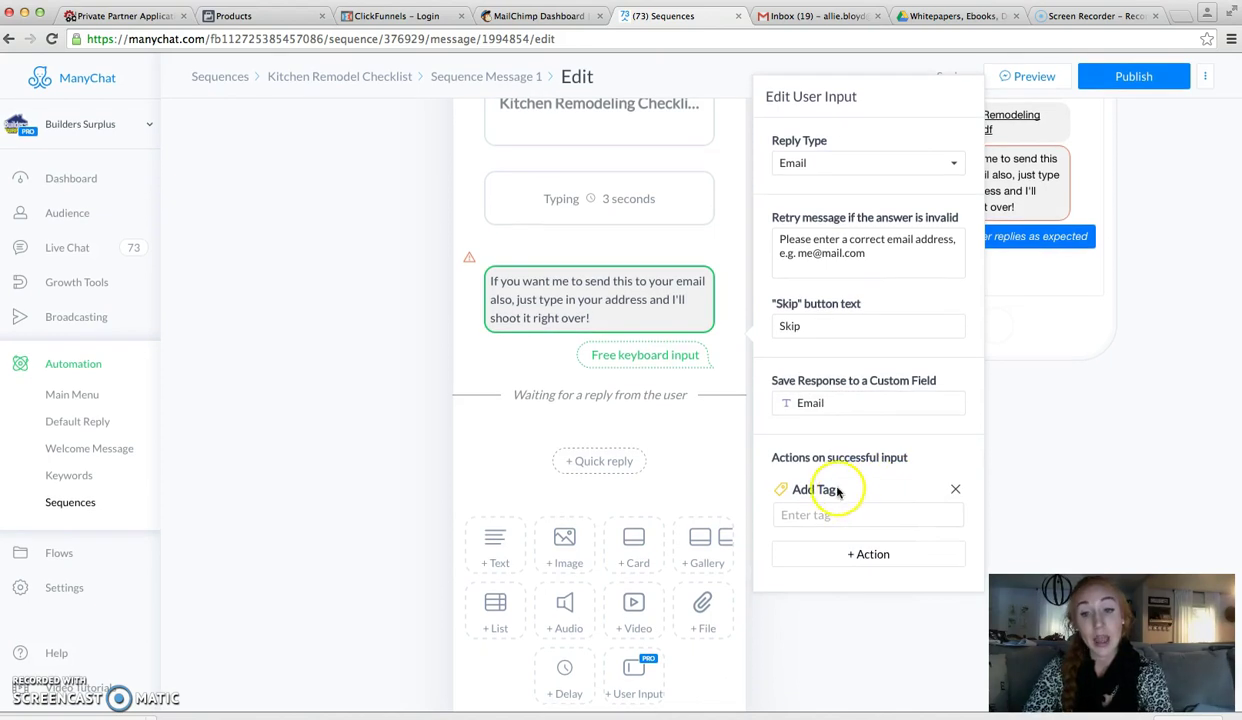
left_click(827, 512)
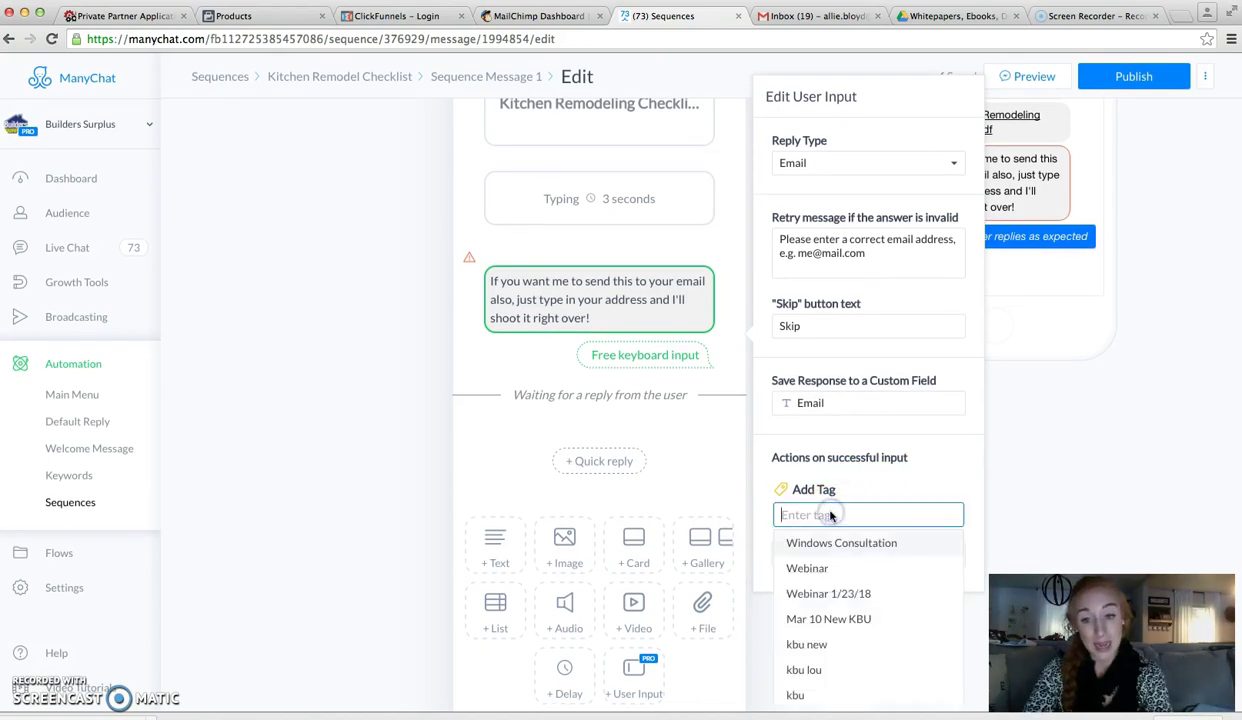
type("kitchen")
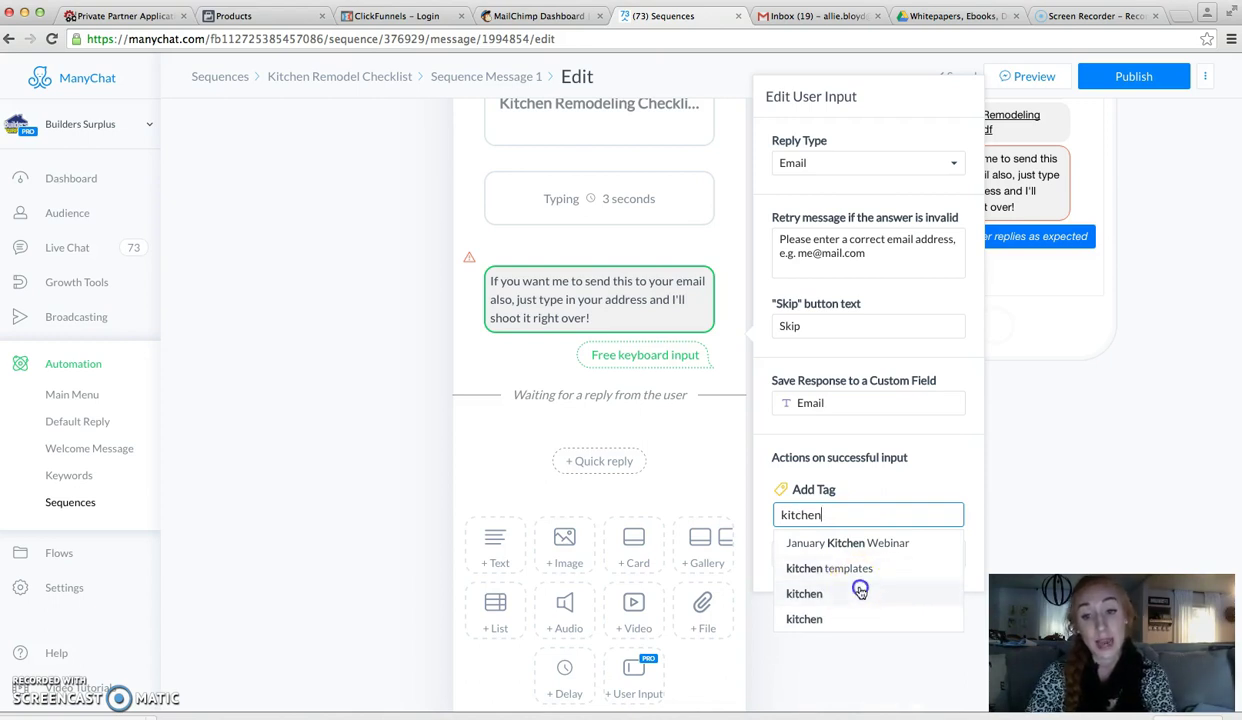
left_click(860, 592)
scroll(533, 372, "up", 3)
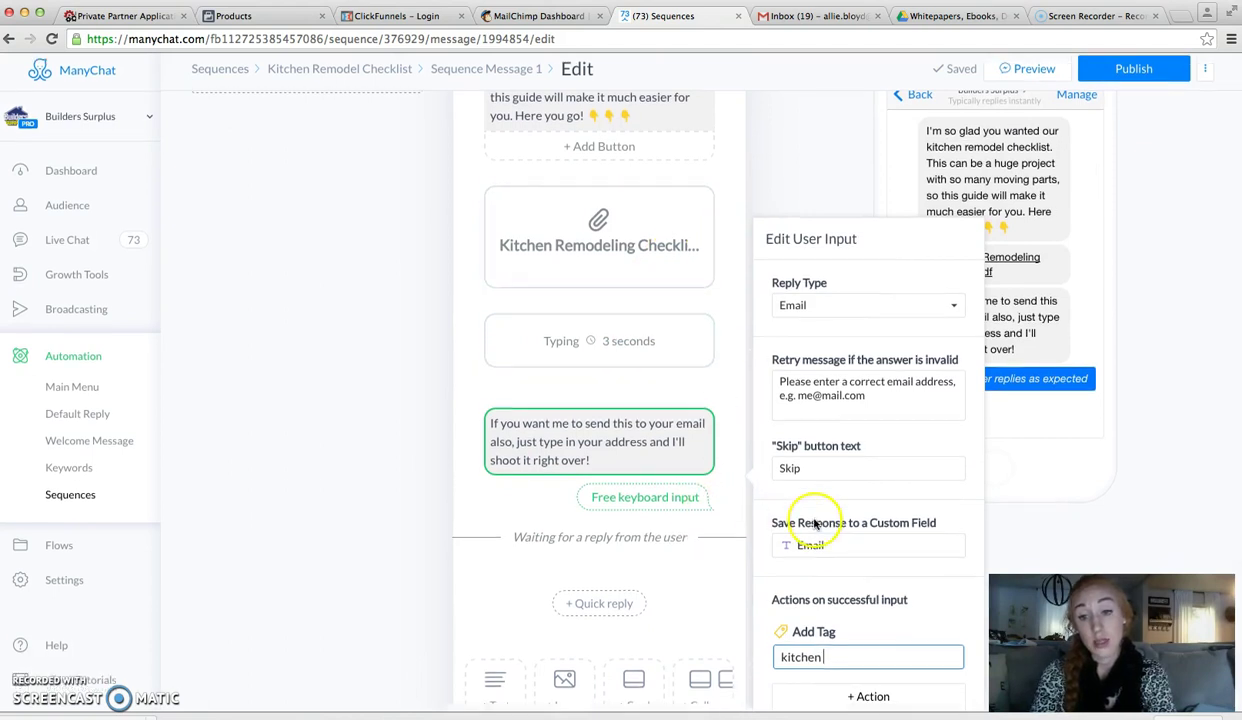
Add a second tag action, creating the new kitchen remodel checklist tag.
left_click(839, 704)
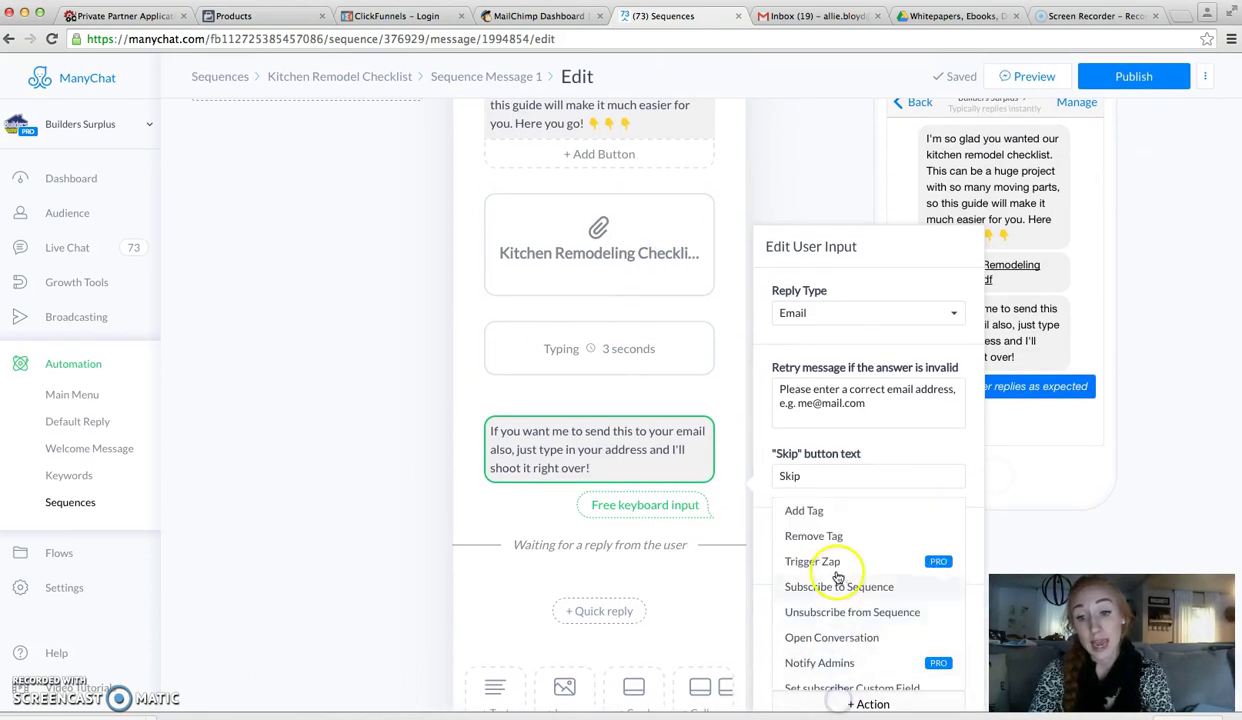
left_click(821, 515)
left_click(822, 524)
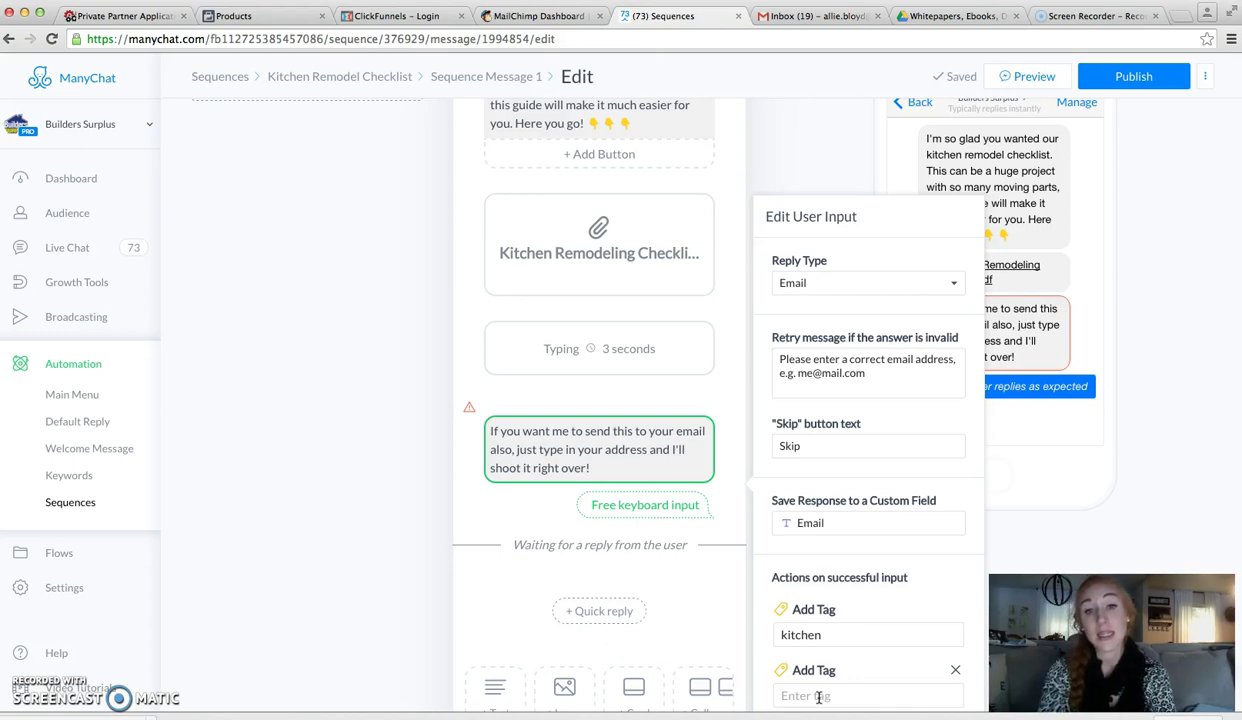
left_click(819, 697)
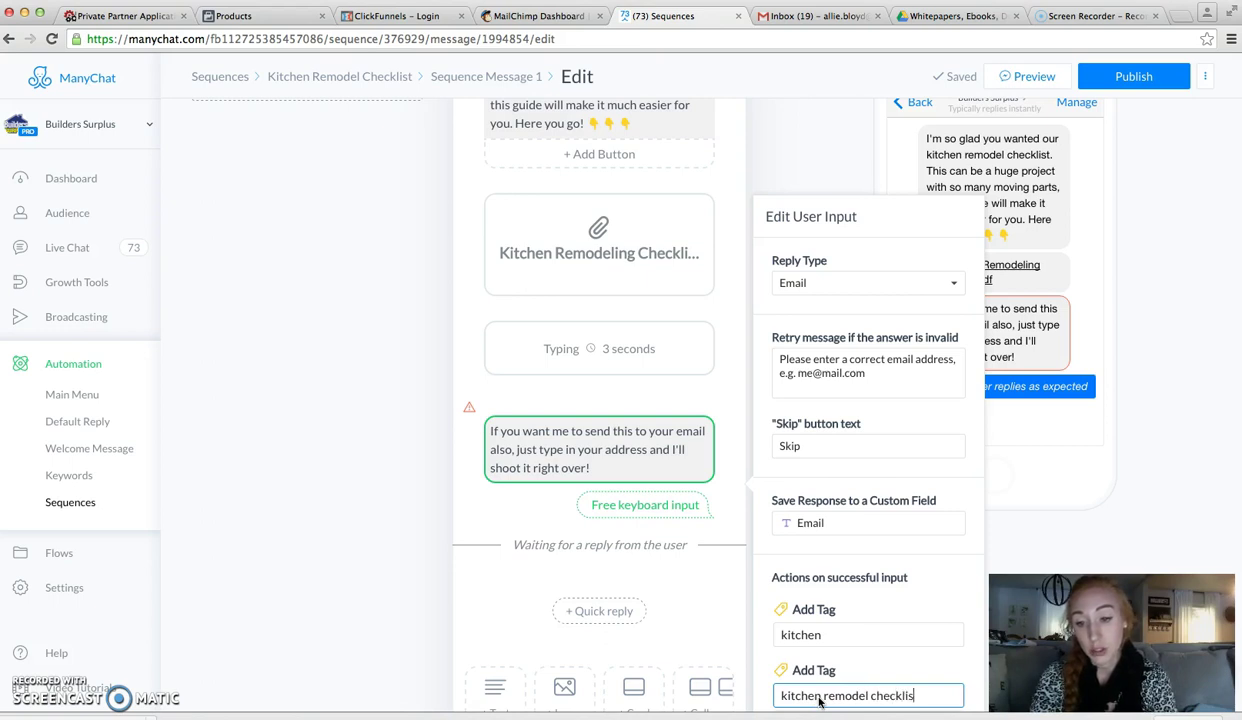
key("Return")
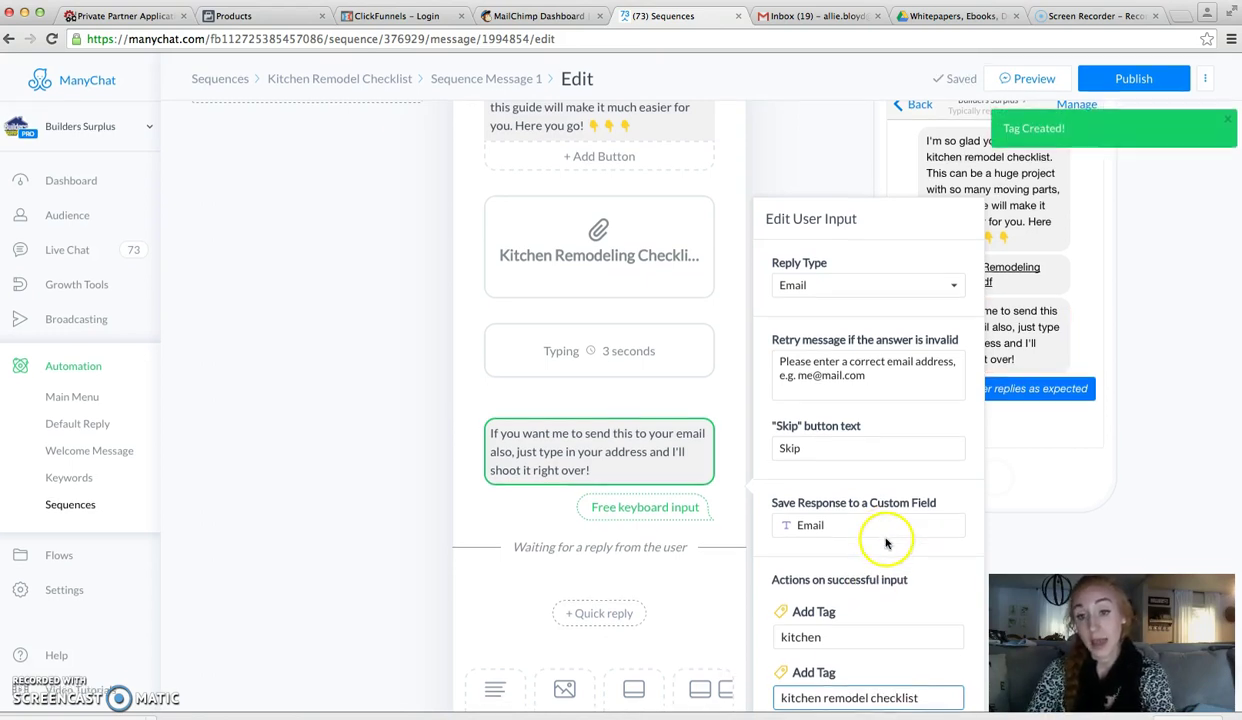
scroll(886, 543, "down", 1)
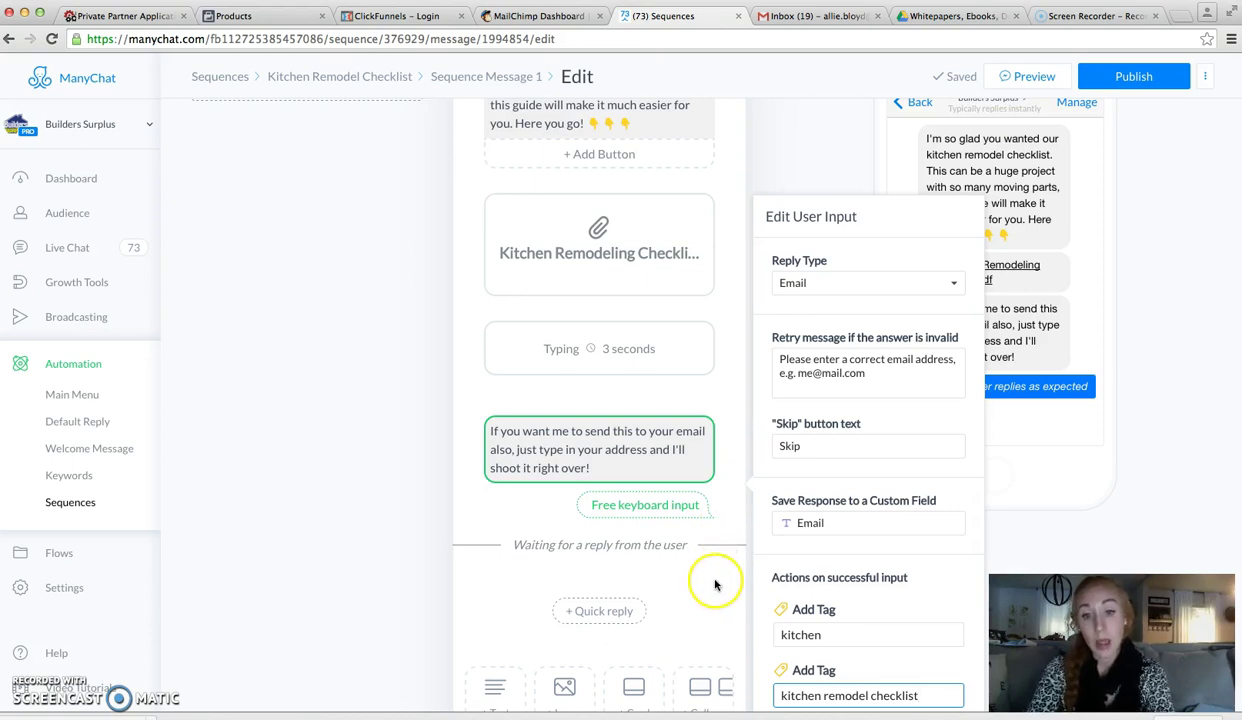
left_click(716, 573)
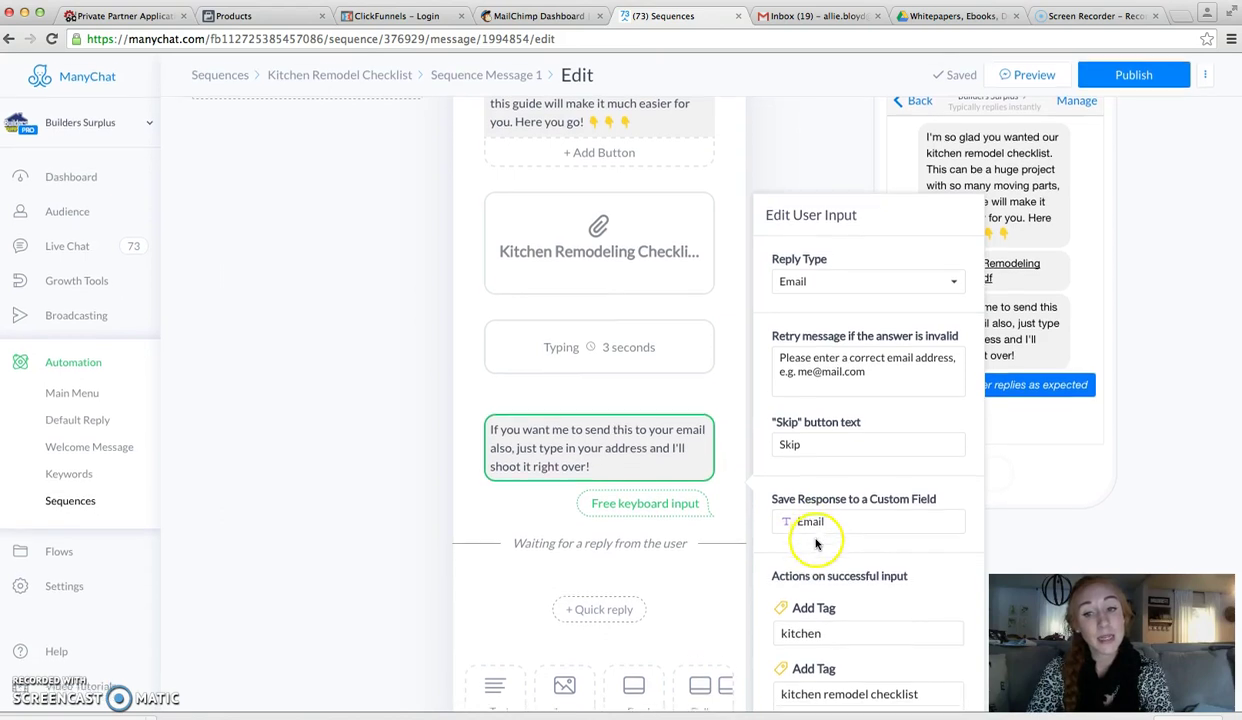
Close the email input settings and open the attached checklist file block.
left_click(1035, 454)
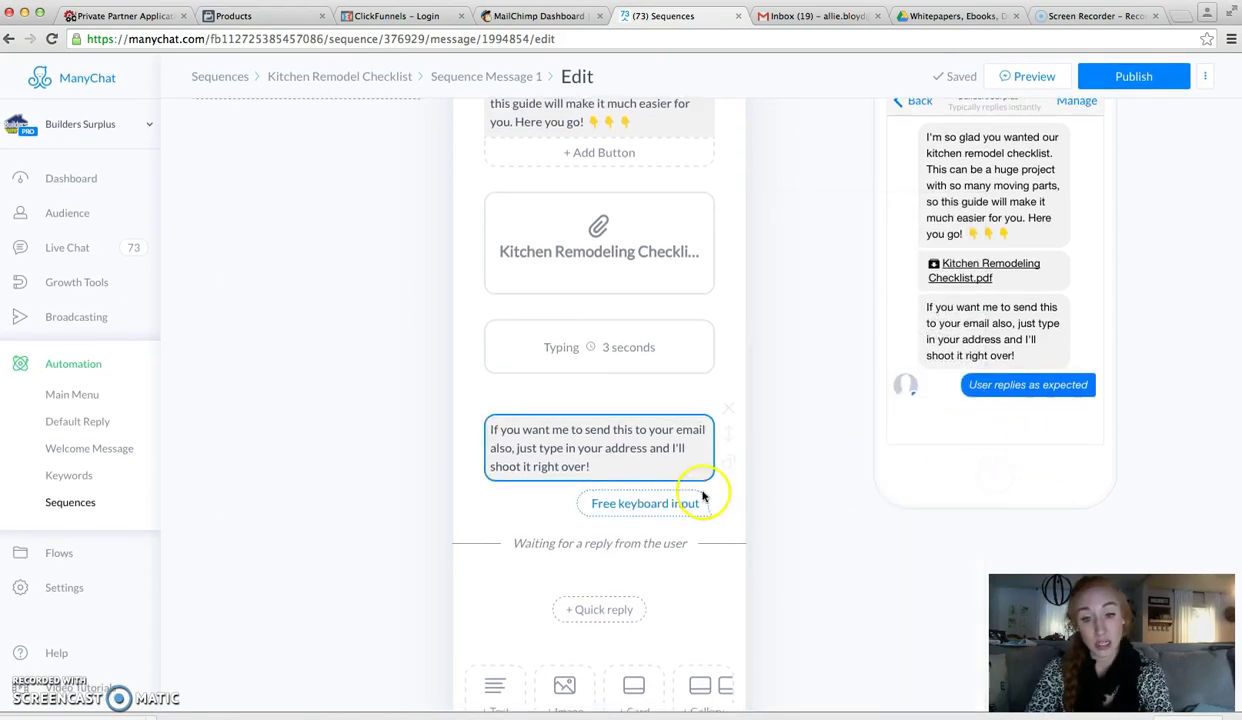
scroll(693, 490, "down", 3)
scroll(690, 450, "up", 4)
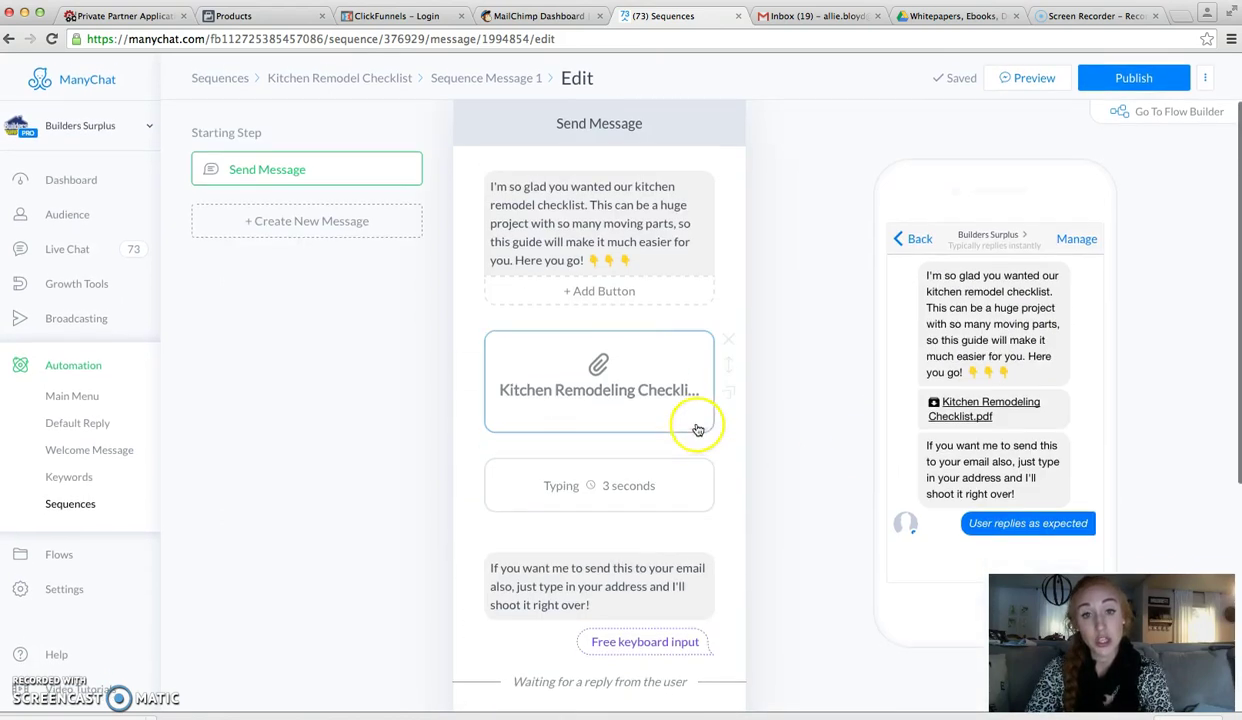
left_click(679, 351)
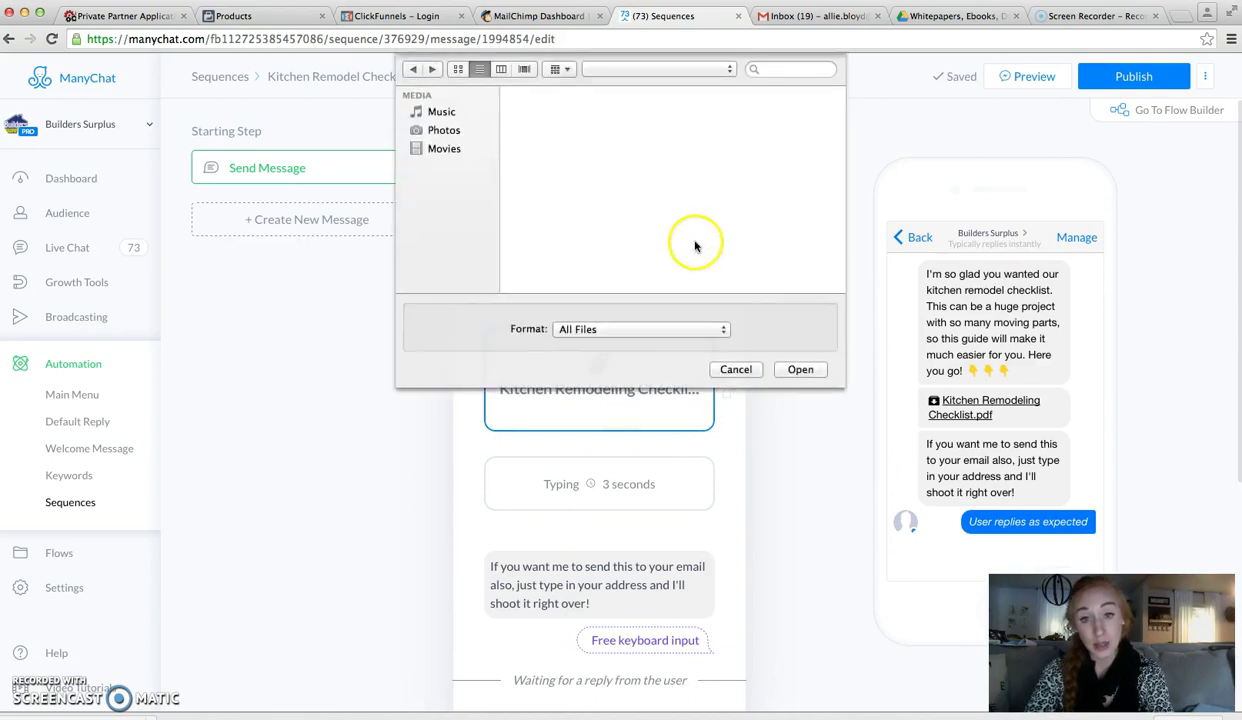
Cancel the file picker and delete the checklist attachment, typing delay and email input blocks.
left_click(736, 367)
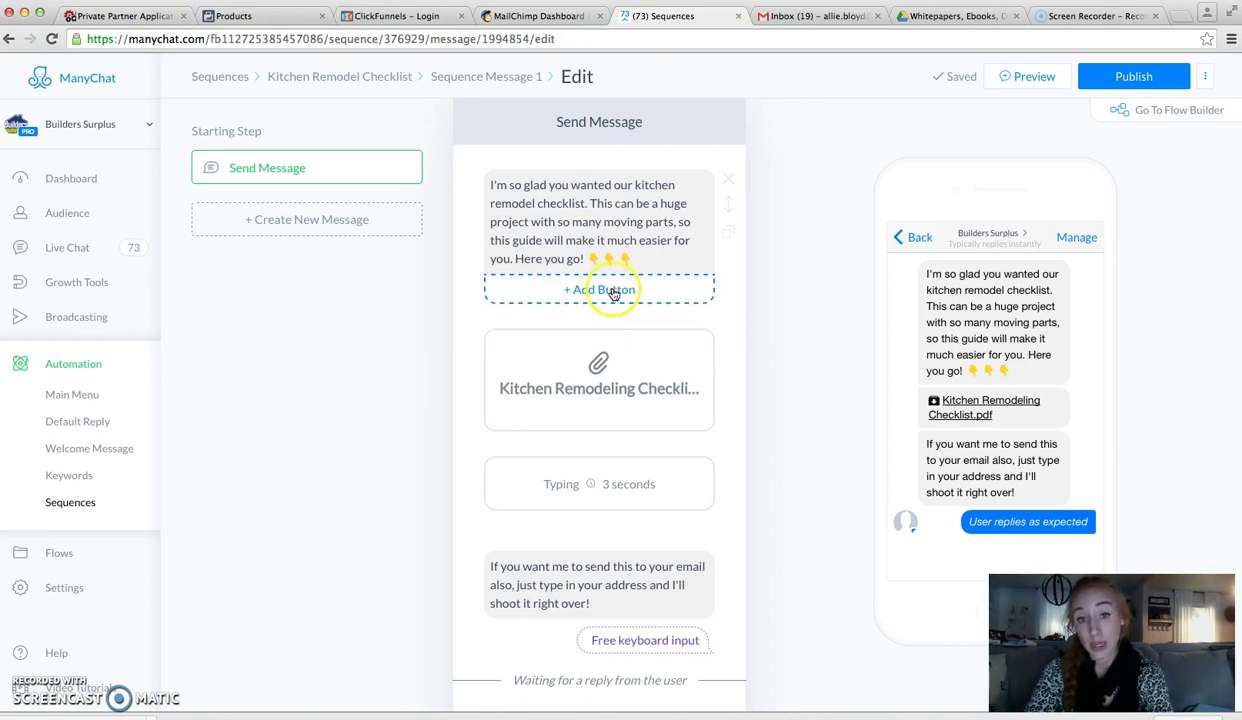
left_click(729, 338)
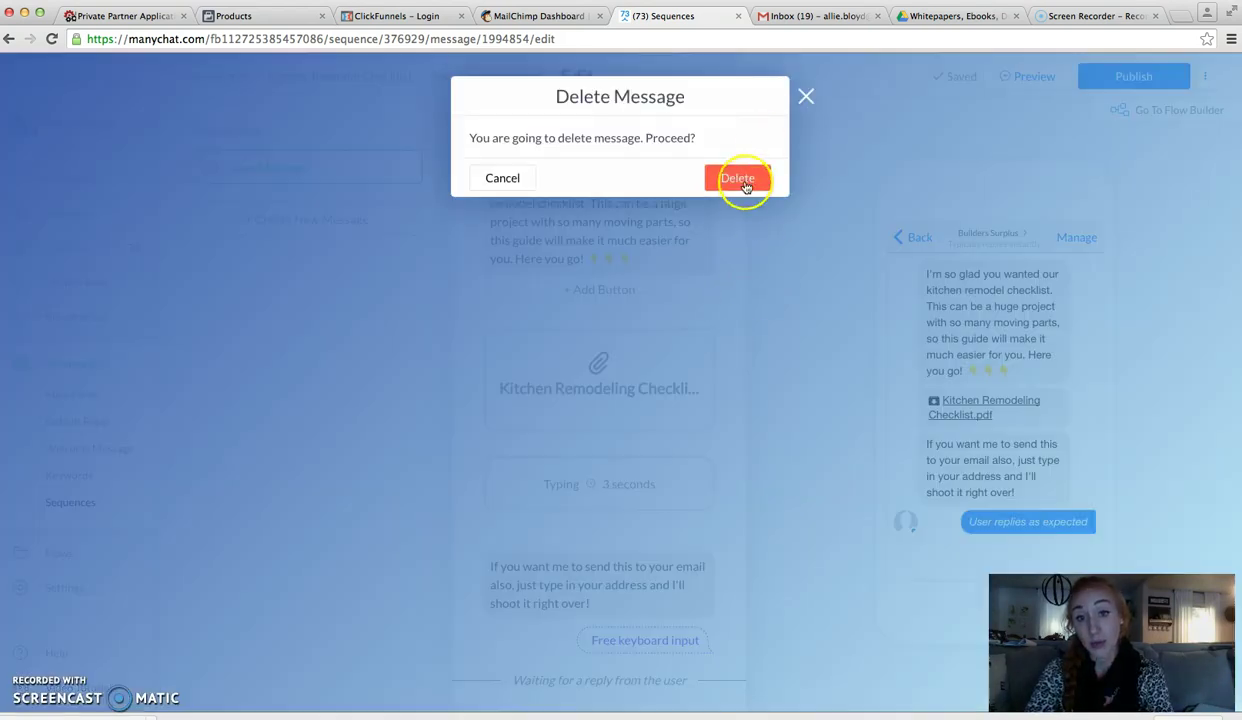
left_click(741, 181)
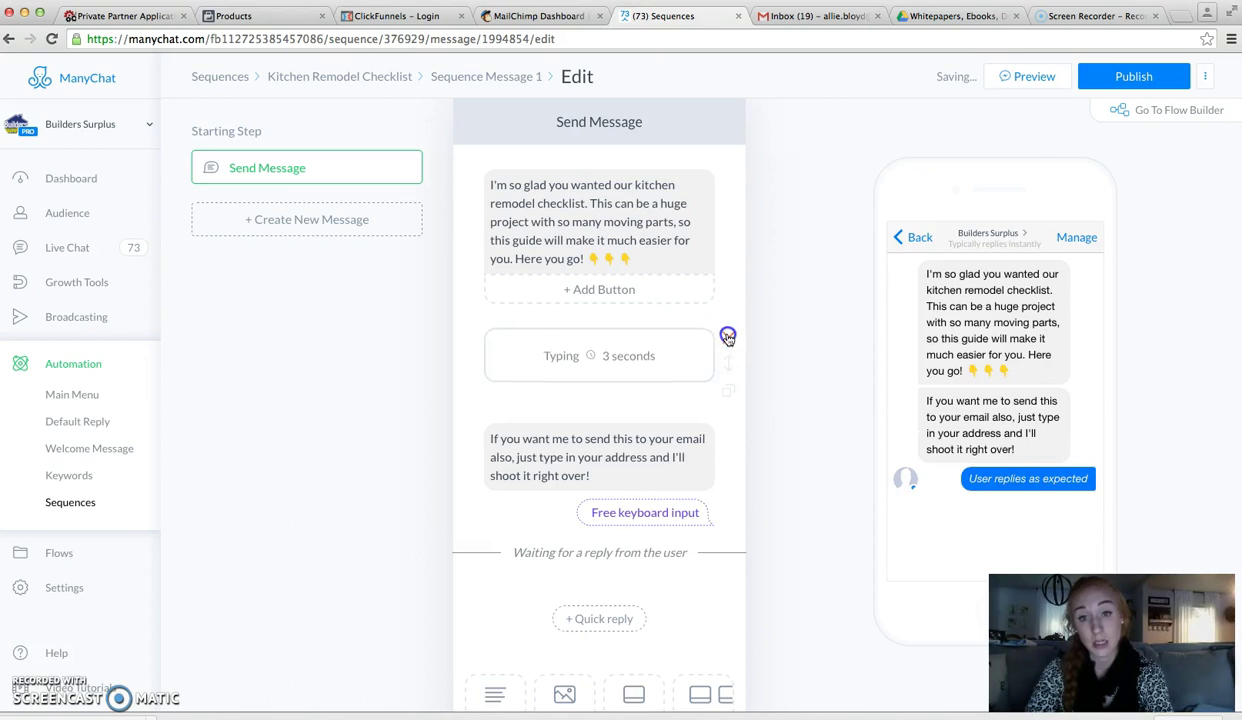
left_click(729, 338)
left_click(726, 320)
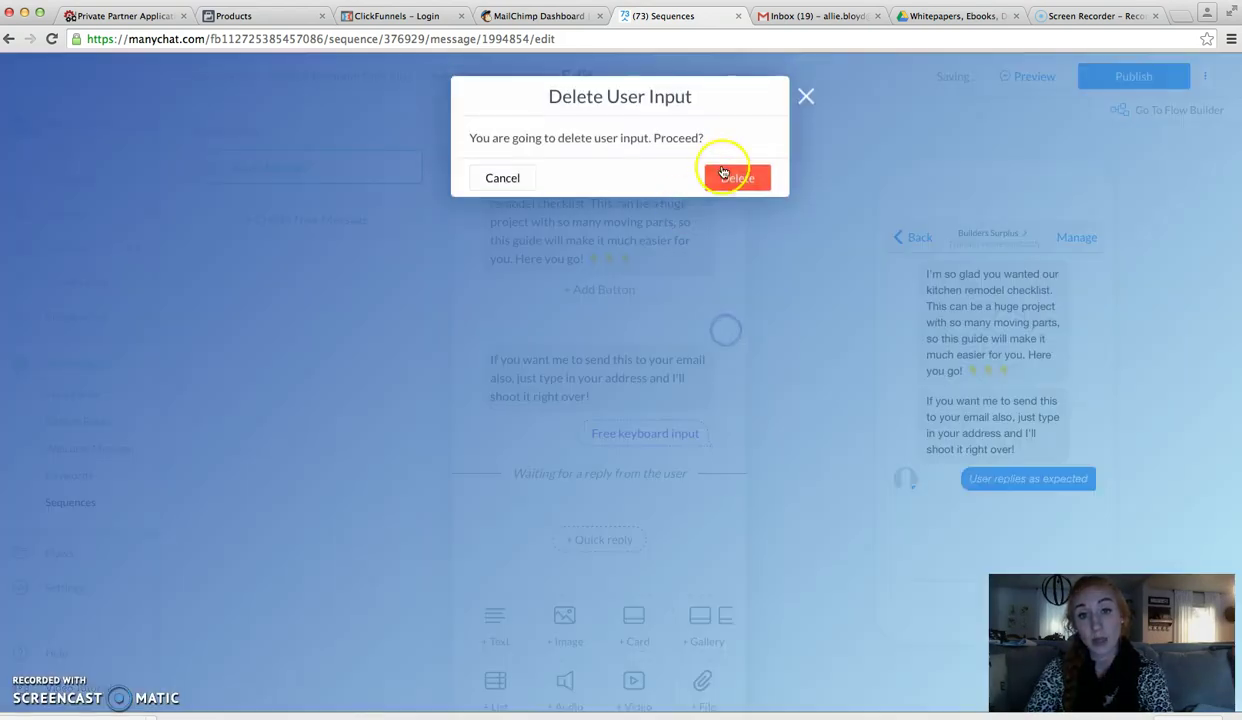
left_click(730, 177)
Add a new button to the intro message and start its title.
left_click(600, 291)
type("GET")
key("BackSpace")
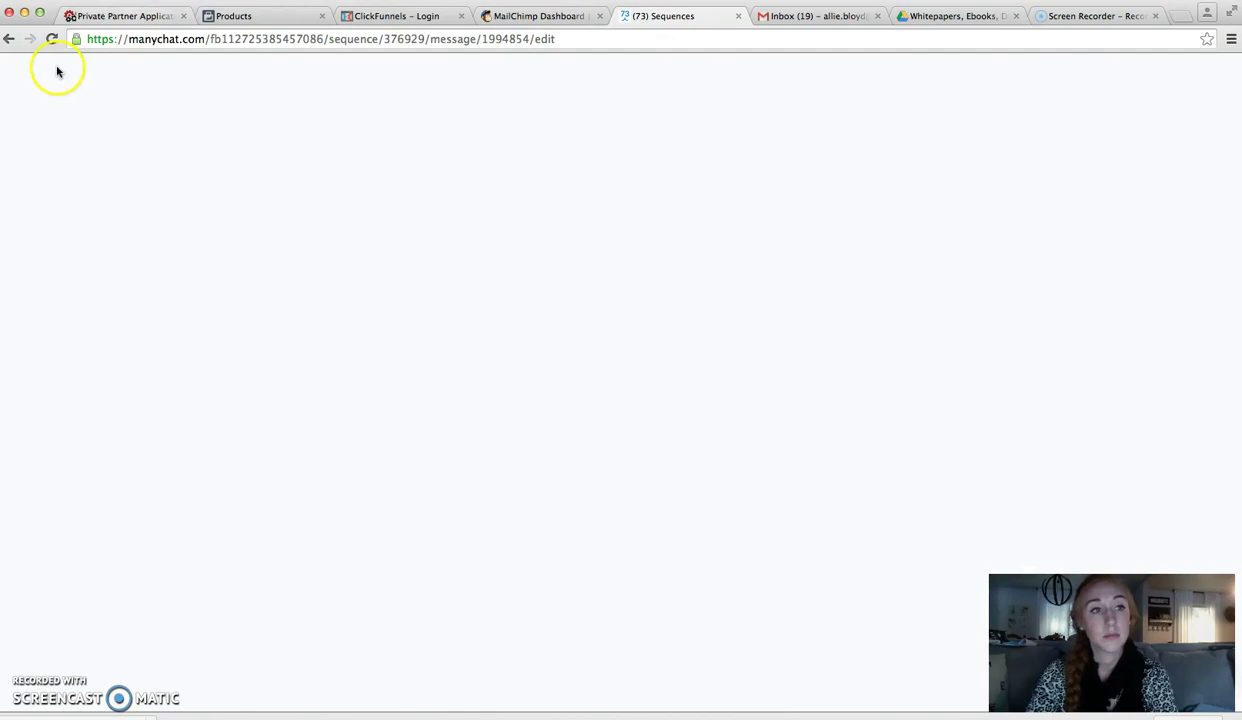
Reload the sequence editor and open the Edit Button settings for the G button.
left_click(49, 39)
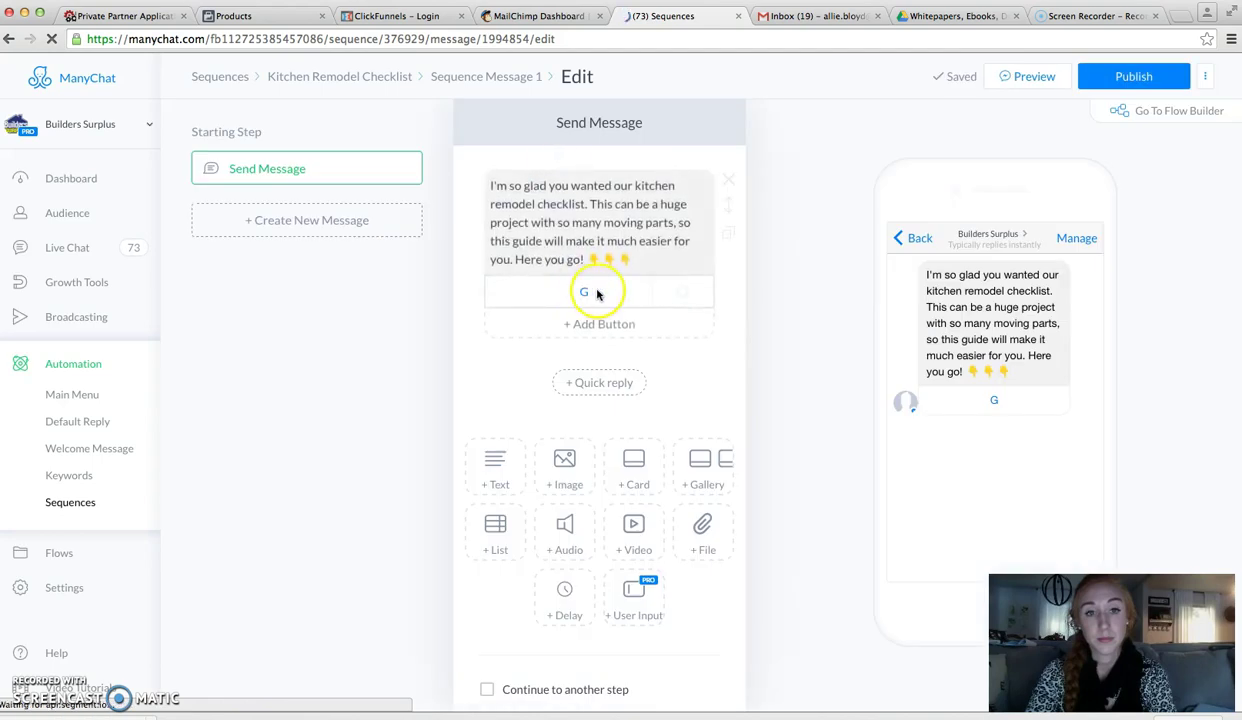
left_click(592, 288)
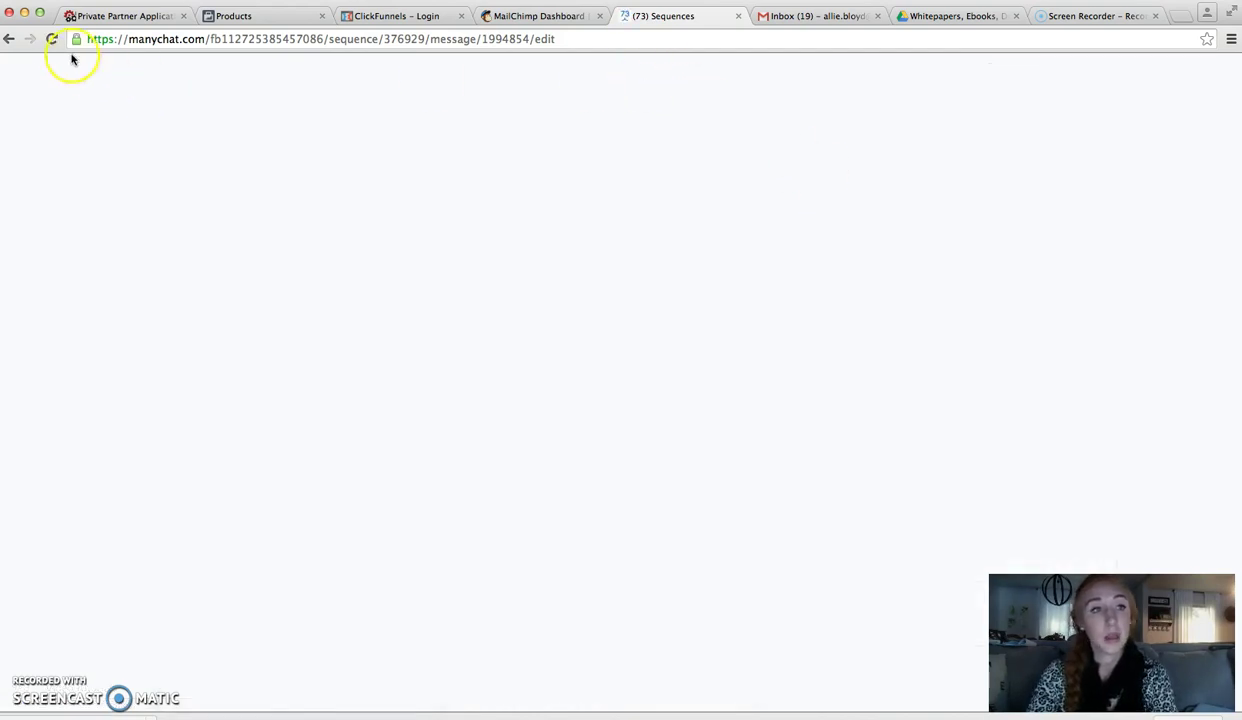
left_click(51, 39)
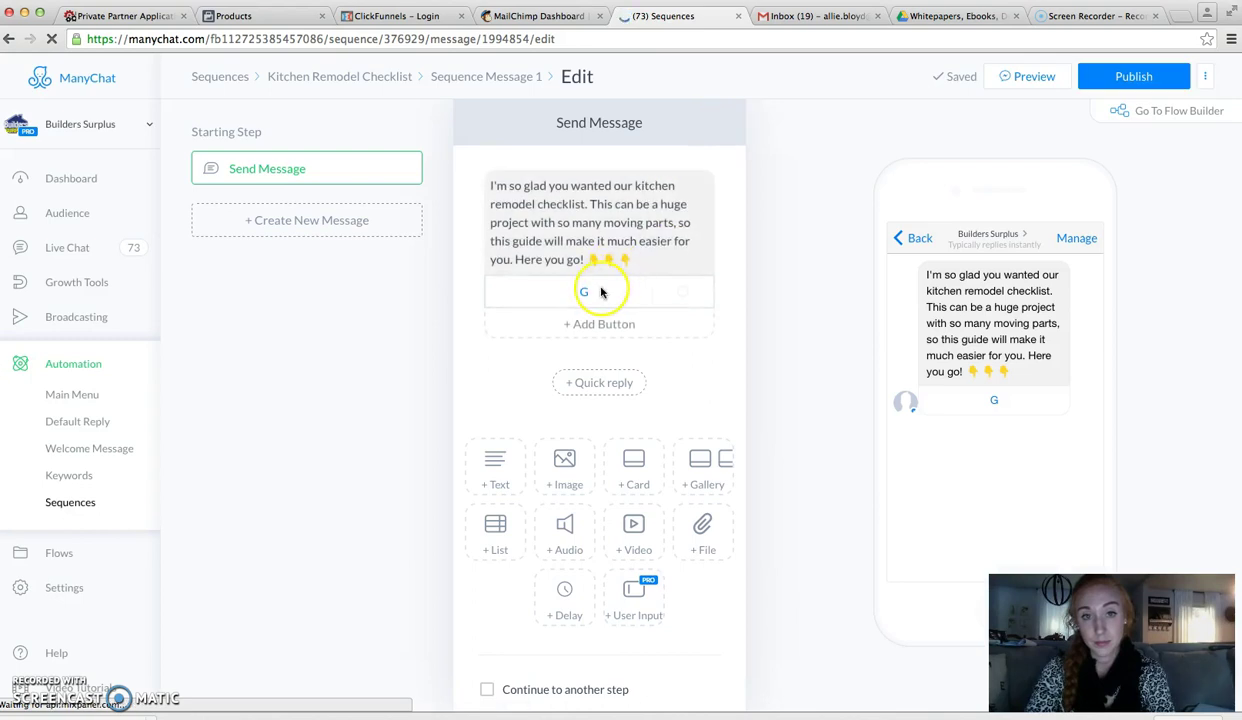
left_click(601, 292)
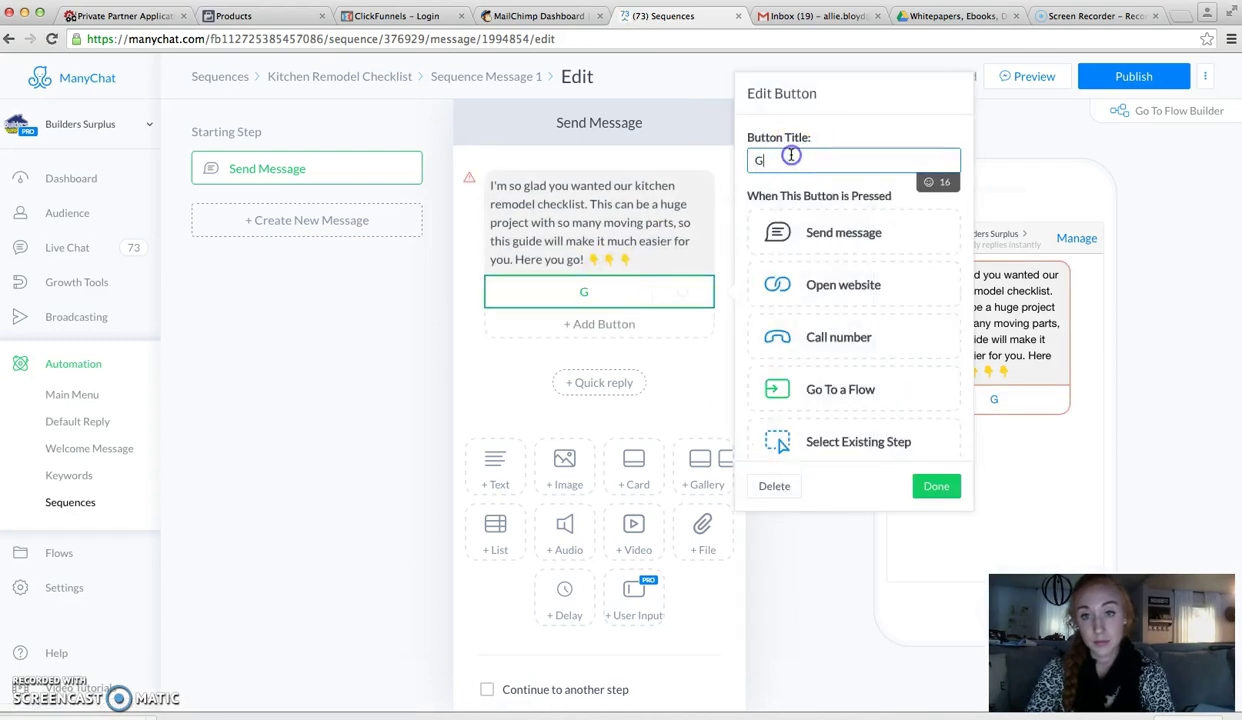
Retitle the button 'Get my checklist!' with a check mark emoji.
key("BackSpace")
type("Get mych")
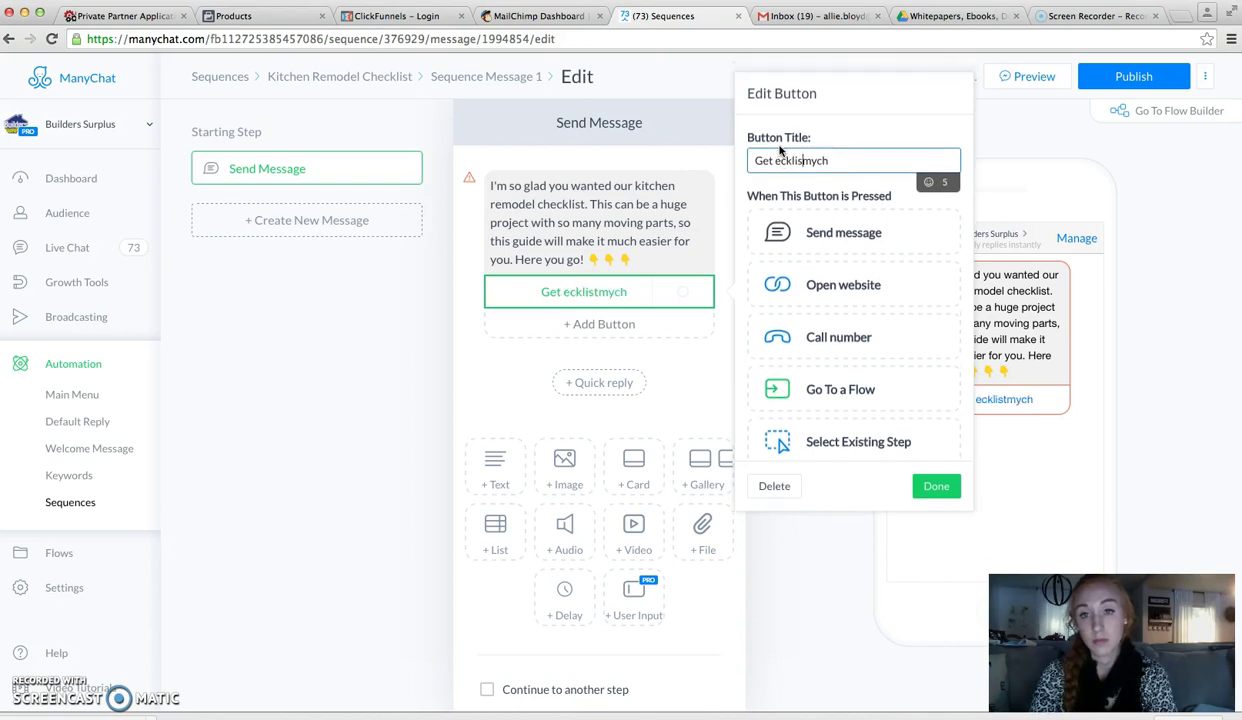
key("BackSpace")
key("BackSpace")
key("BackSpace")
key("BackSpace")
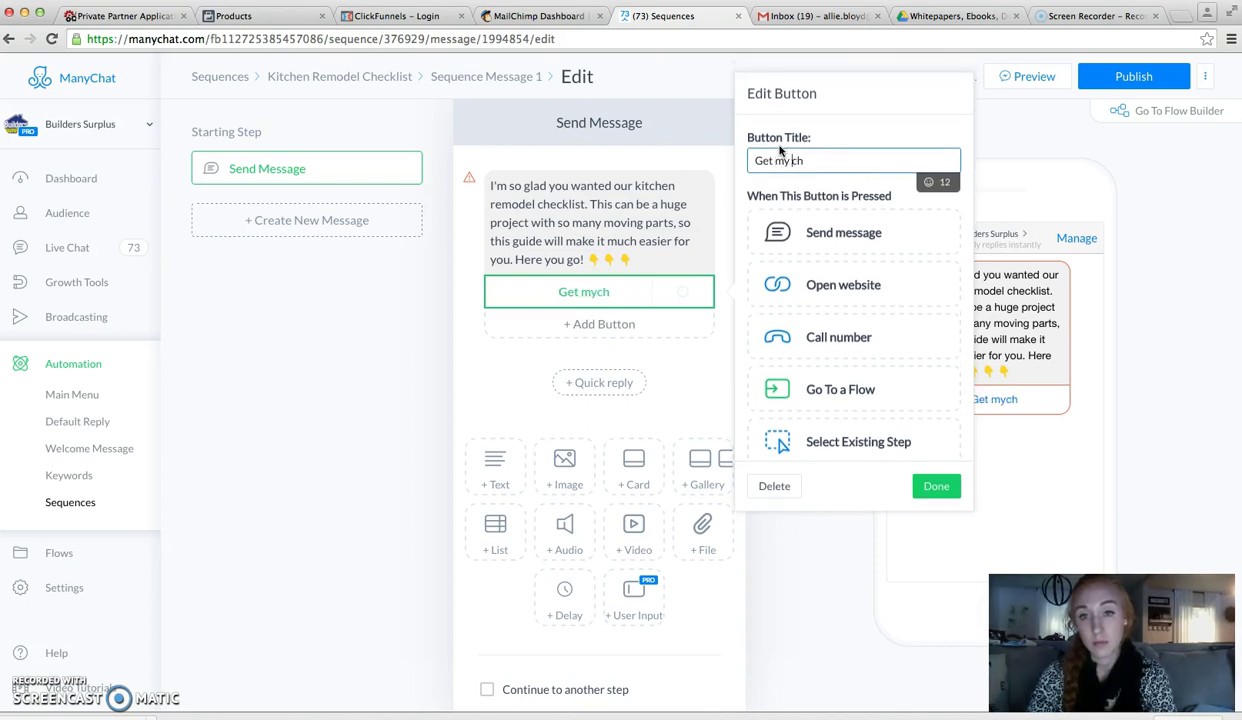
type("ecklist!")
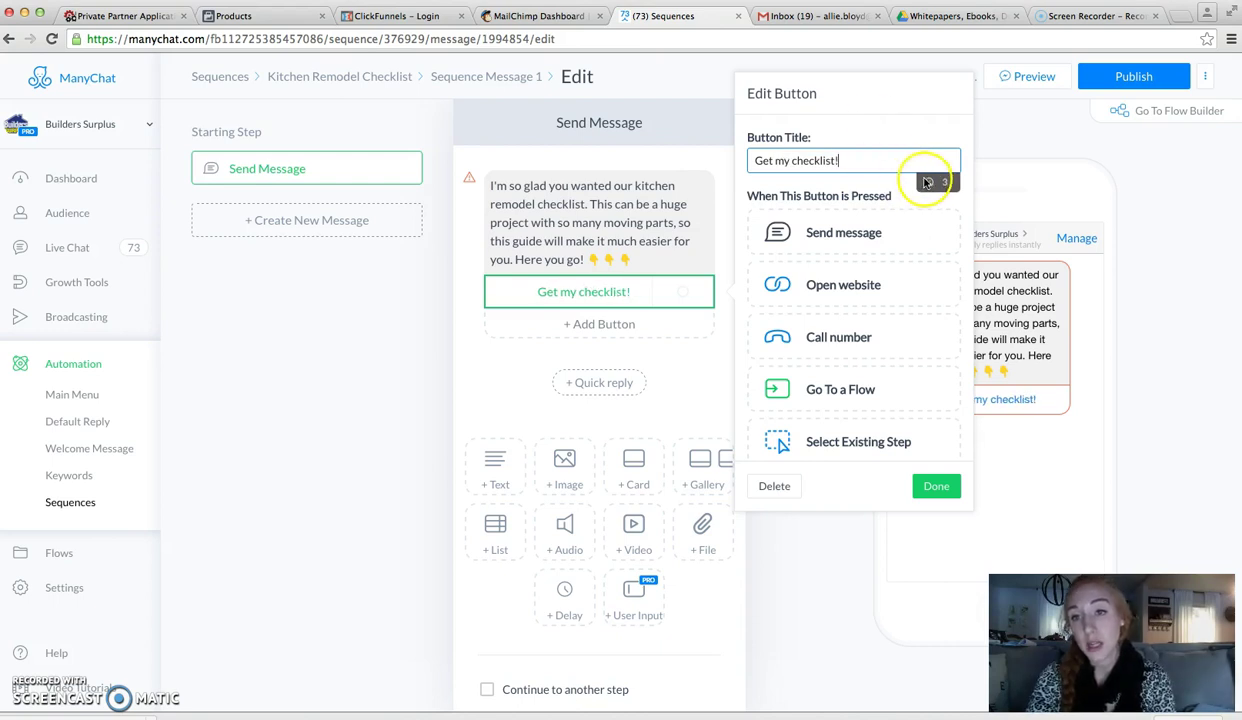
left_click(931, 181)
scroll(830, 325, "down", 15)
scroll(830, 325, "down", 10)
scroll(830, 325, "down", 8)
left_click(911, 264)
left_click(887, 133)
Link the button to a new attached message, tag clickers with kitchen, and open Send Message #1.
left_click(829, 241)
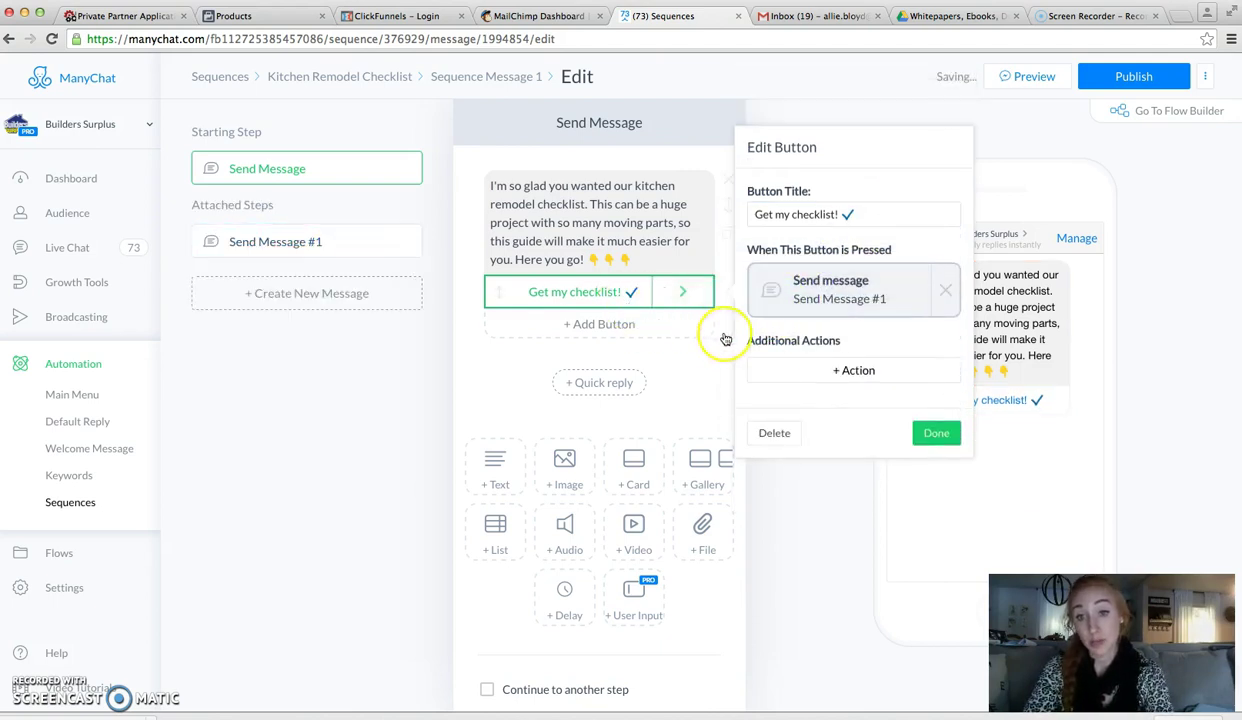
left_click(785, 369)
left_click(812, 397)
left_click(831, 364)
type("kitchen")
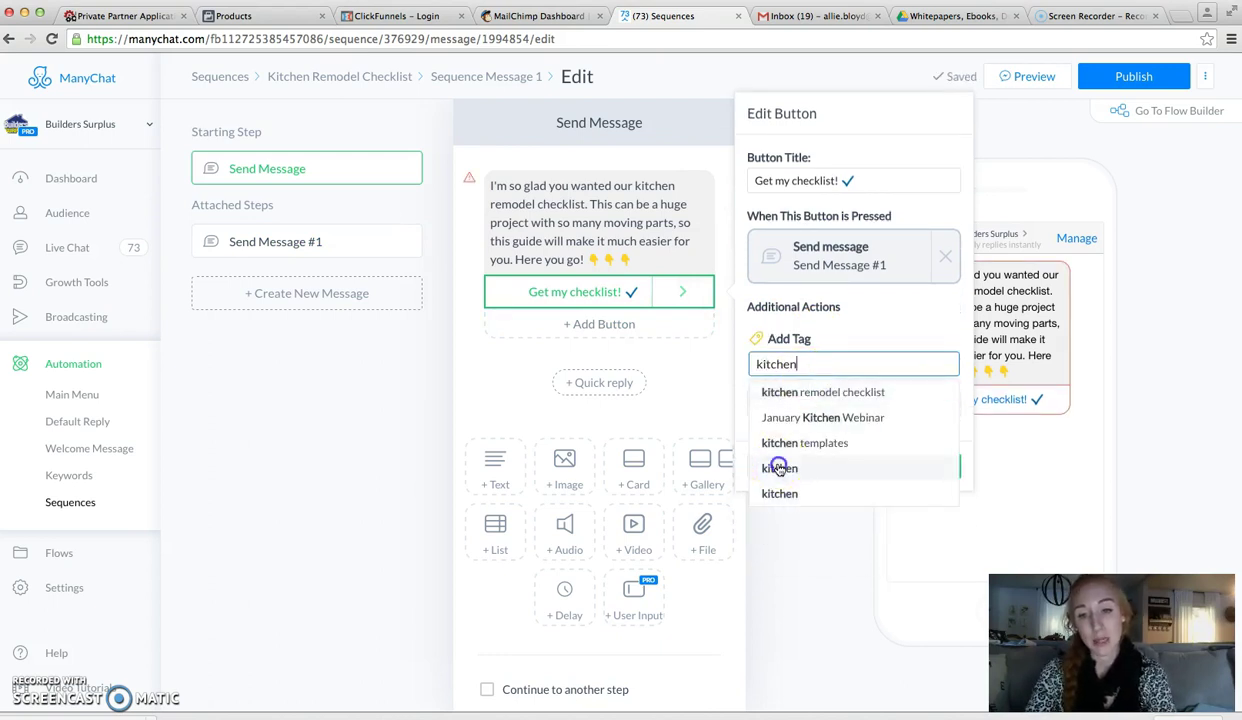
left_click(779, 467)
left_click(824, 341)
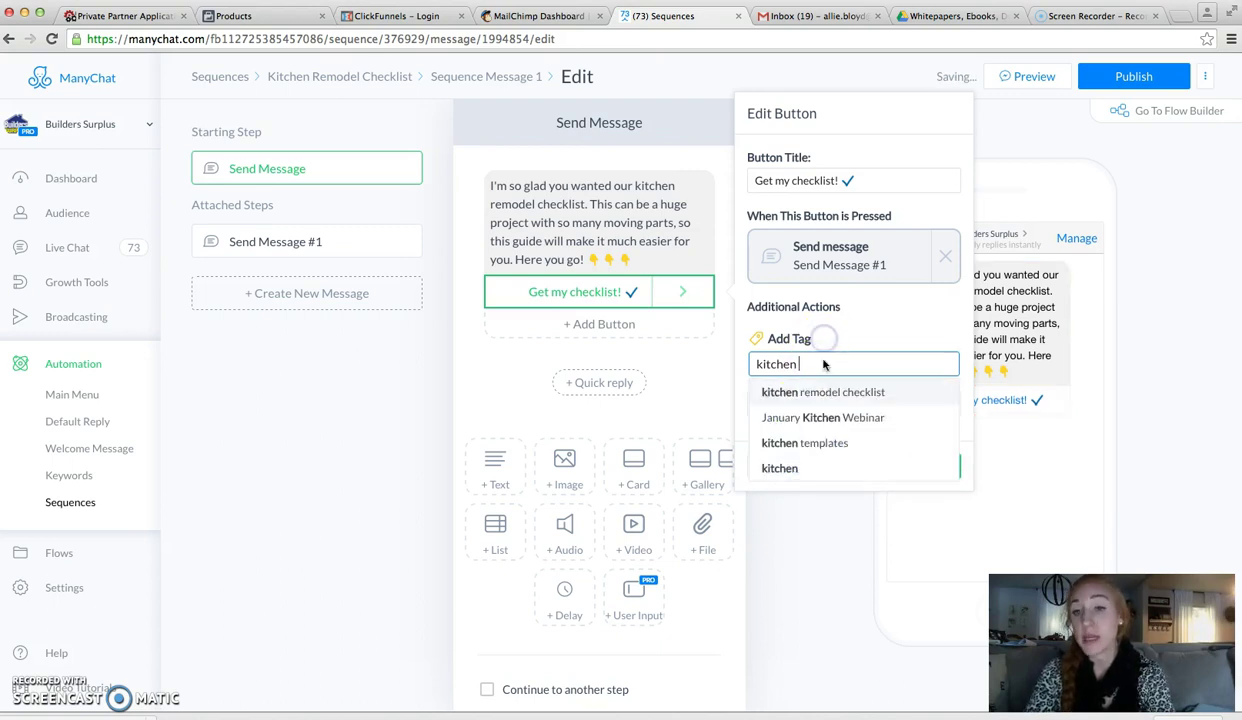
left_click(775, 339)
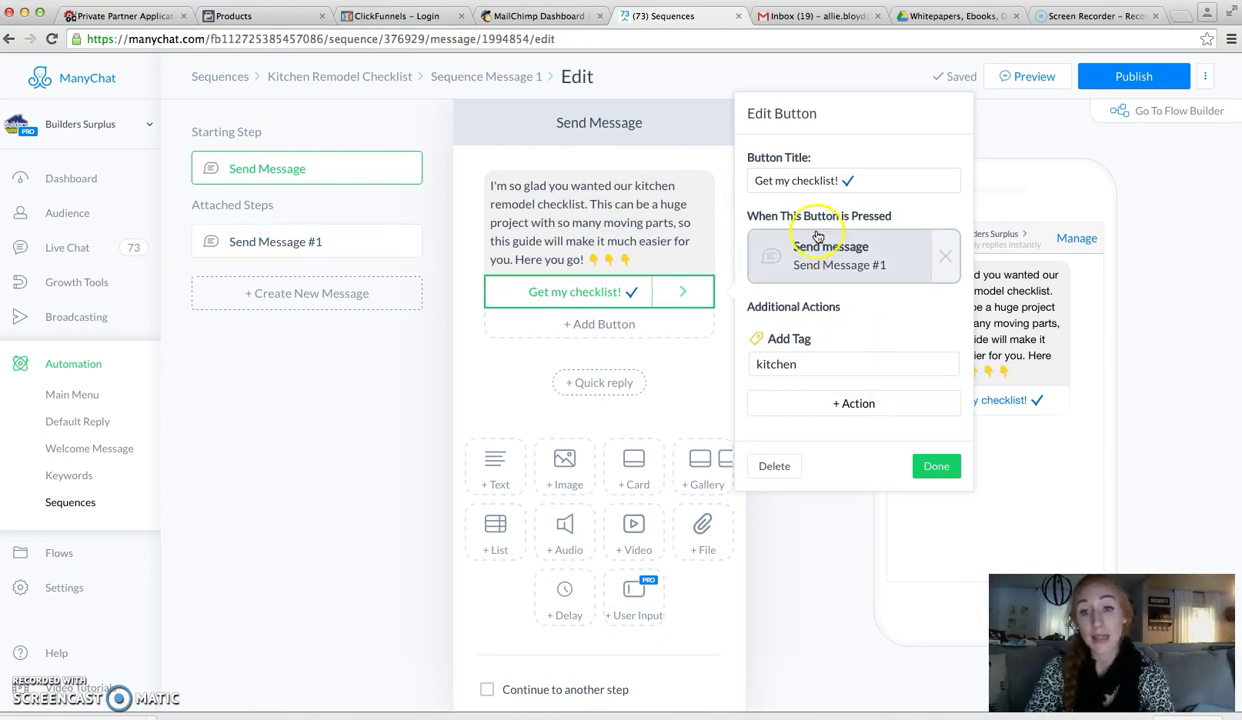
left_click(817, 246)
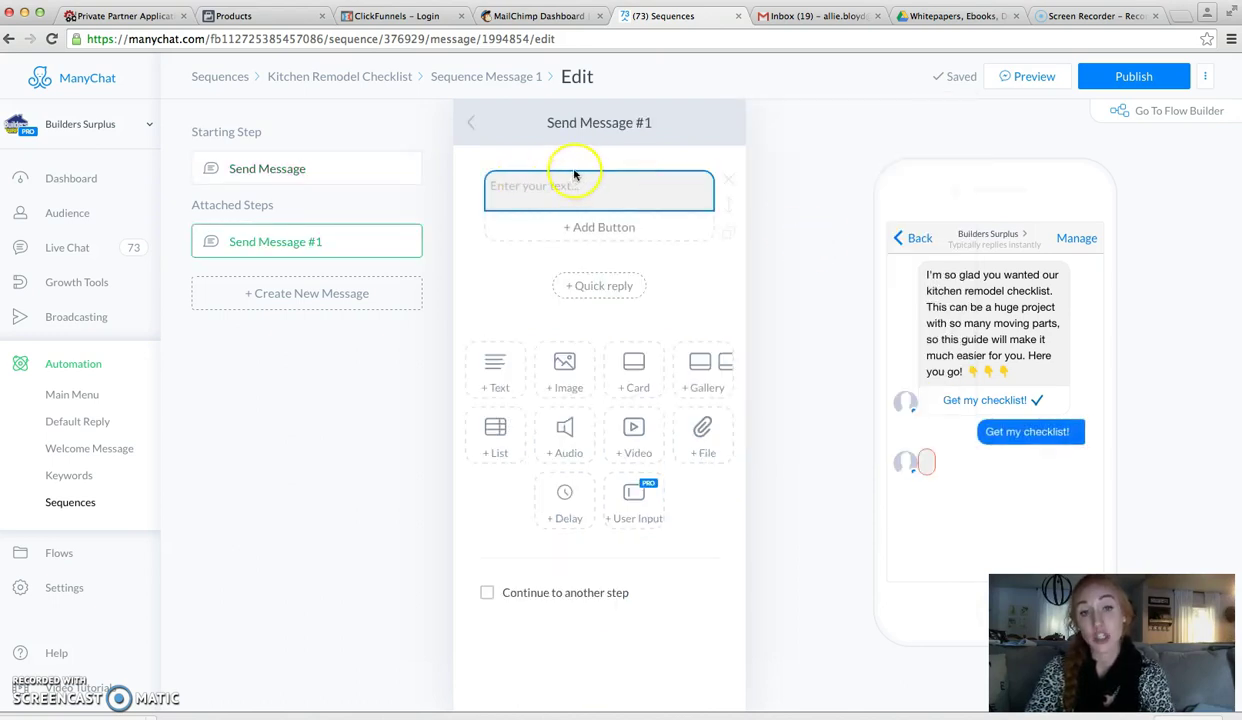
Rename the attached step to Kitchen Remodel Checklist and remove its empty text block.
left_click(370, 244)
left_click_drag(322, 241, 208, 238)
key("BackSpace")
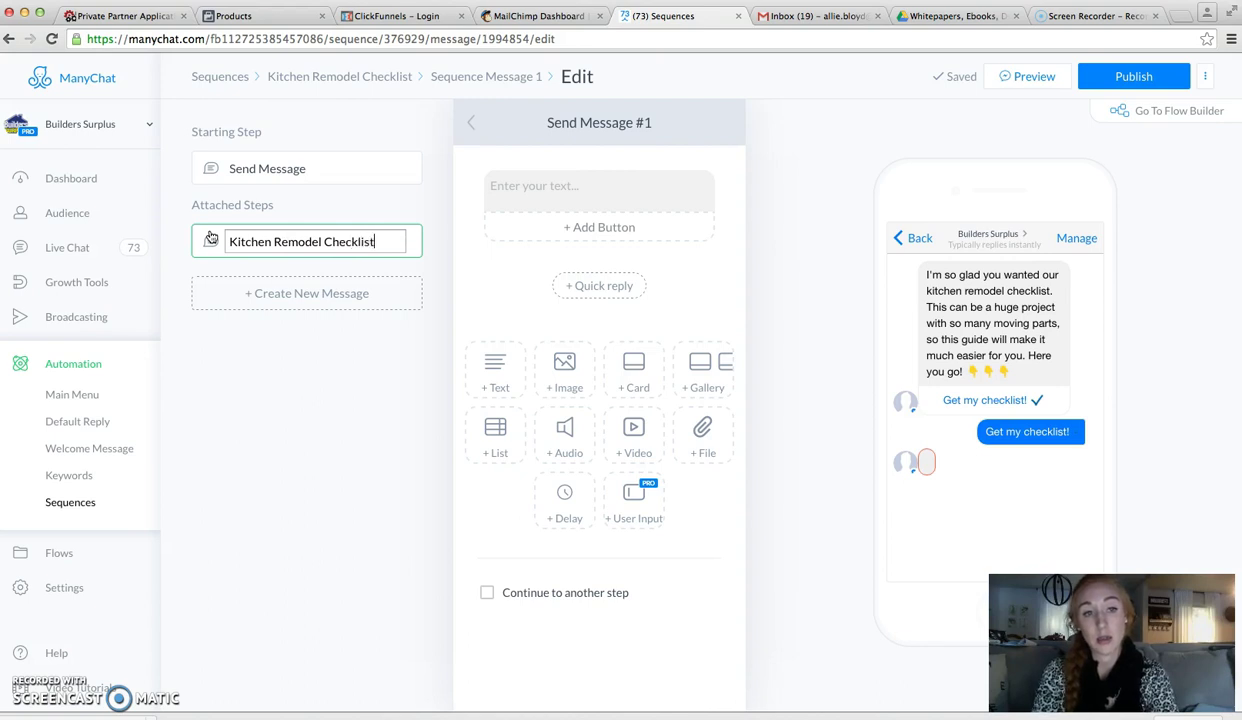
left_click(539, 190)
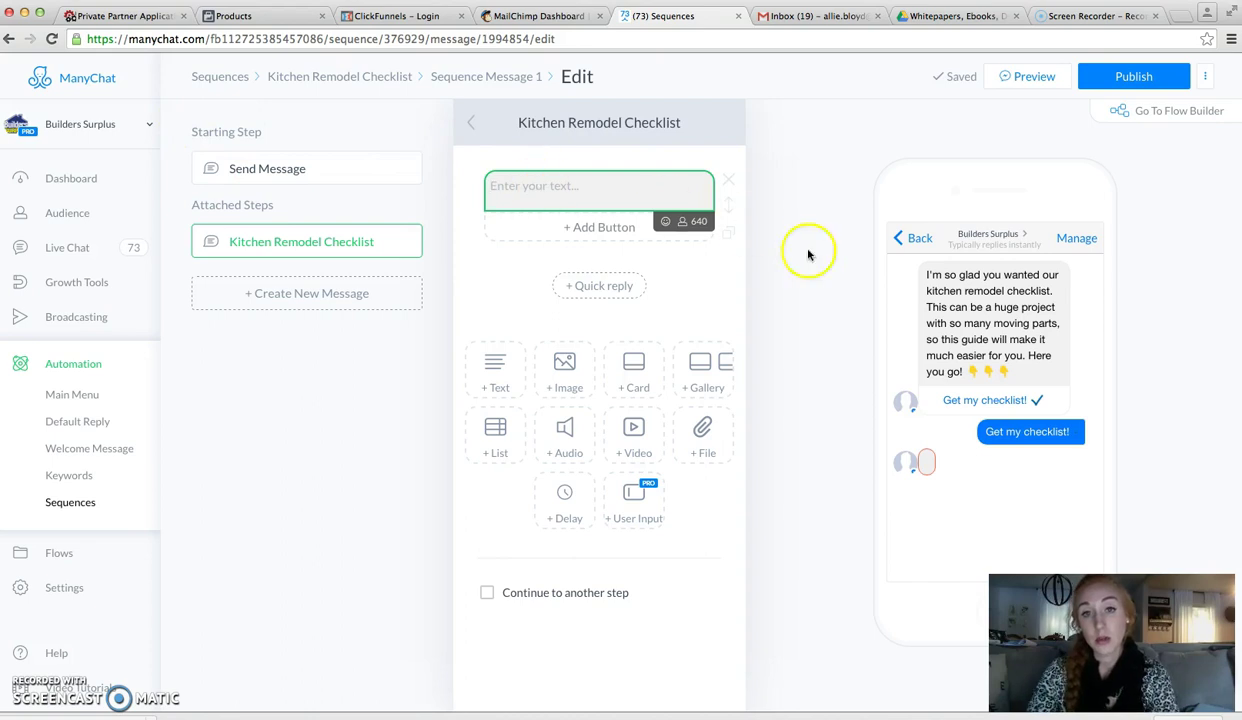
left_click(728, 179)
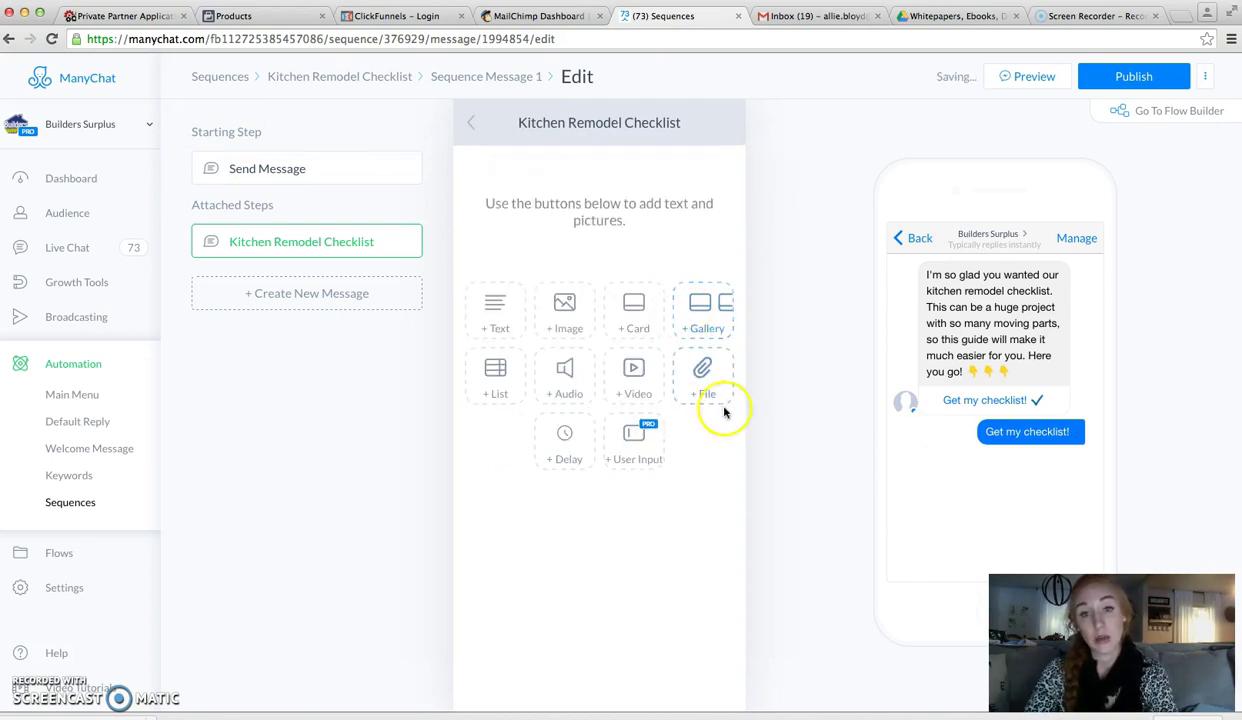
Add the Kitchen Remodeling Checklist PDF, a 3-second typing delay and a User Input block.
left_click(703, 370)
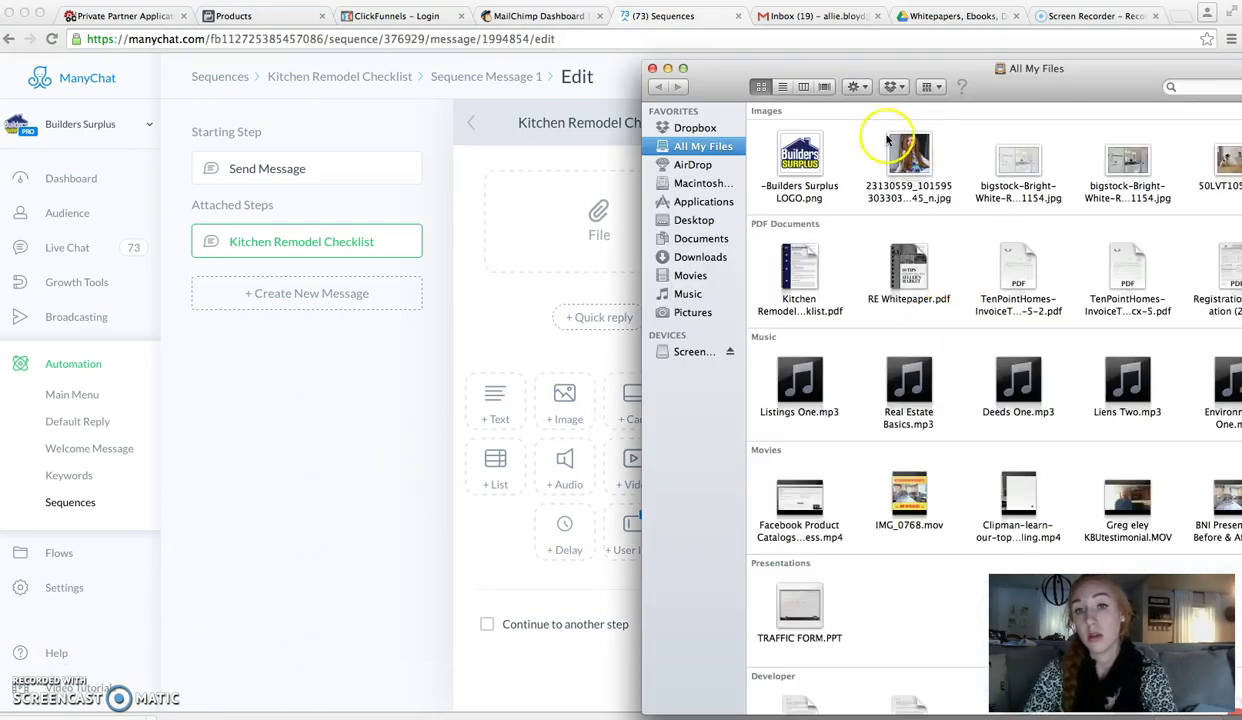
left_click_drag(793, 258, 552, 216)
left_click(652, 68)
left_click(566, 535)
left_click(634, 607)
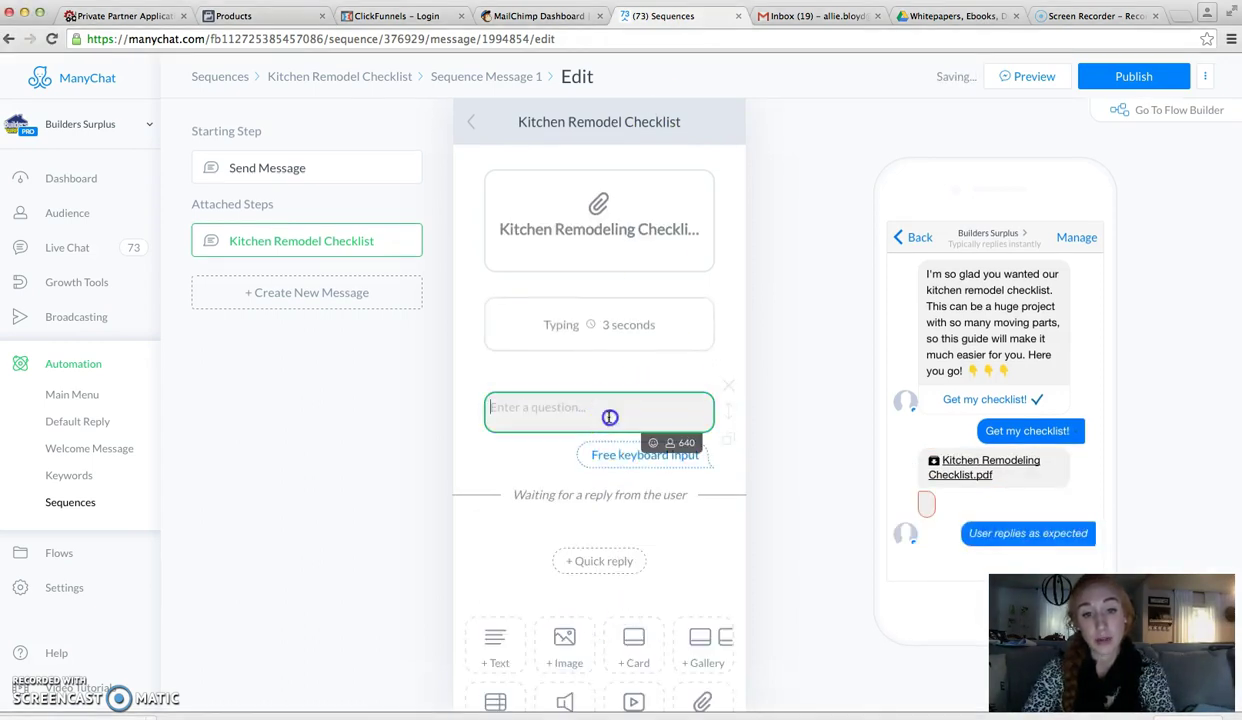
Begin typing the question 'If you want me to send this to your email, just give…'.
left_click(609, 416)
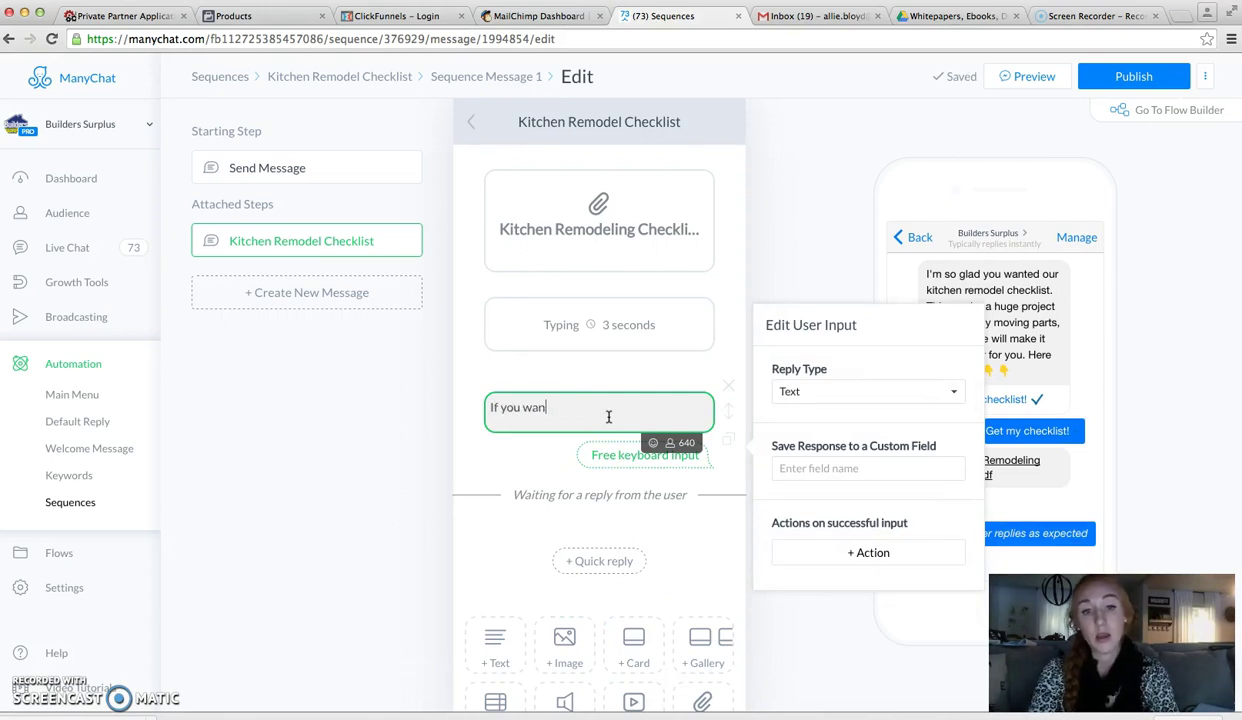
type("If you want me to send this to your e")
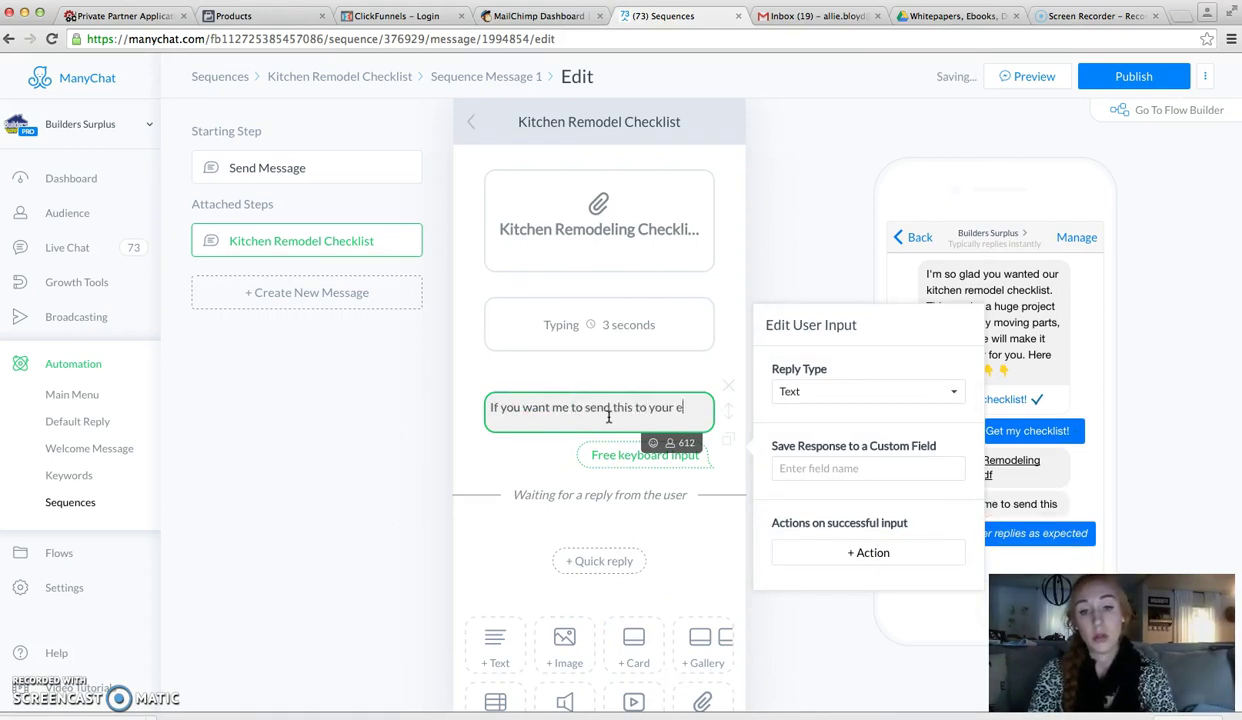
type("mail, just give")
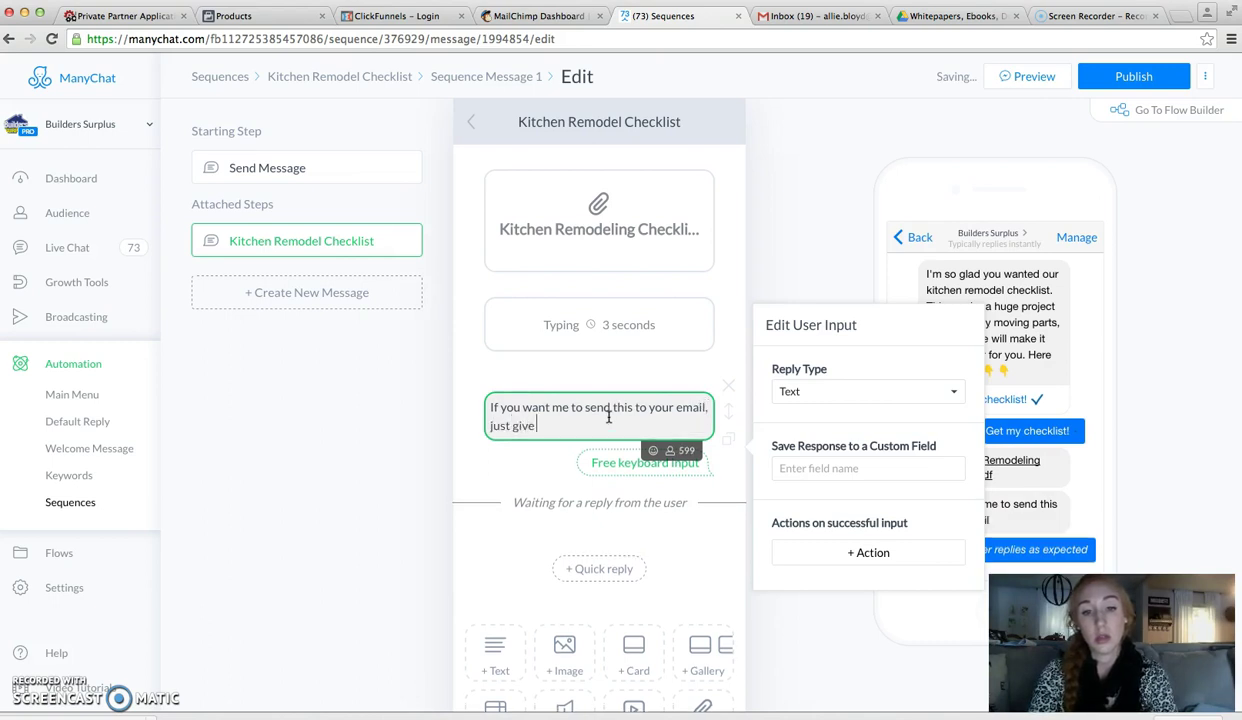
type(" yo")
key("BackSpace")
key("BackSpace")
type("me your address and I'll s")
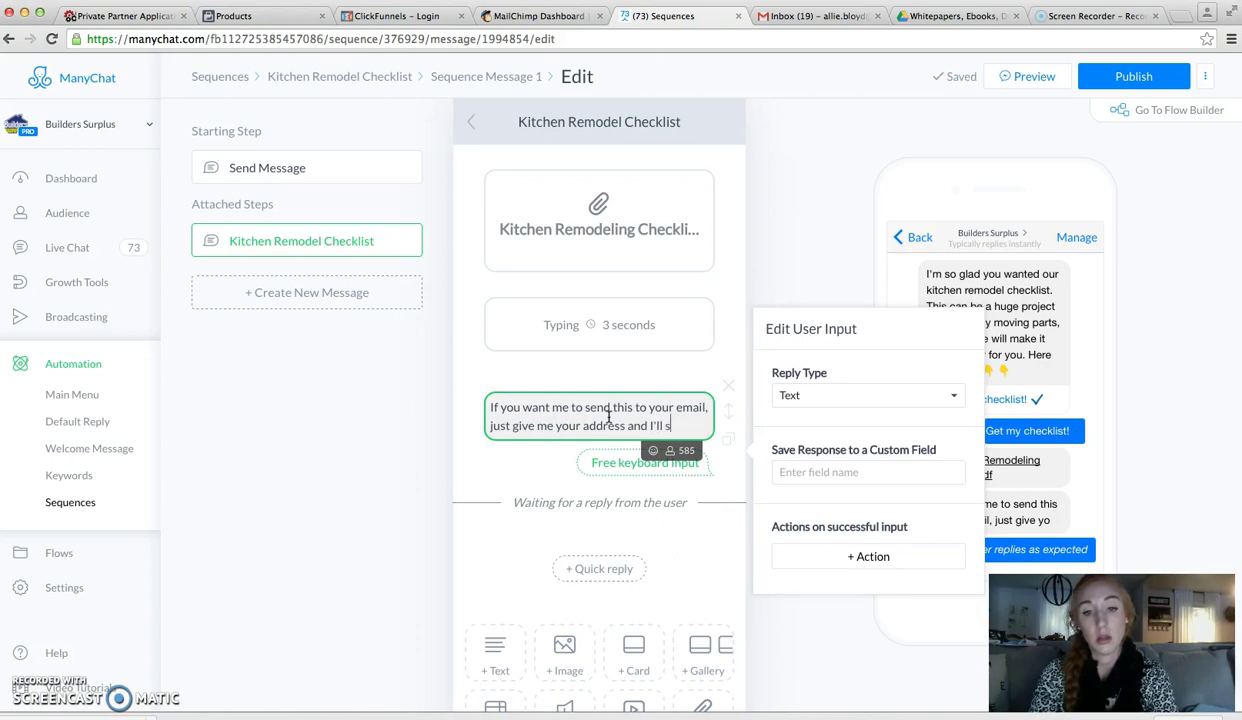
type(" over to you!")
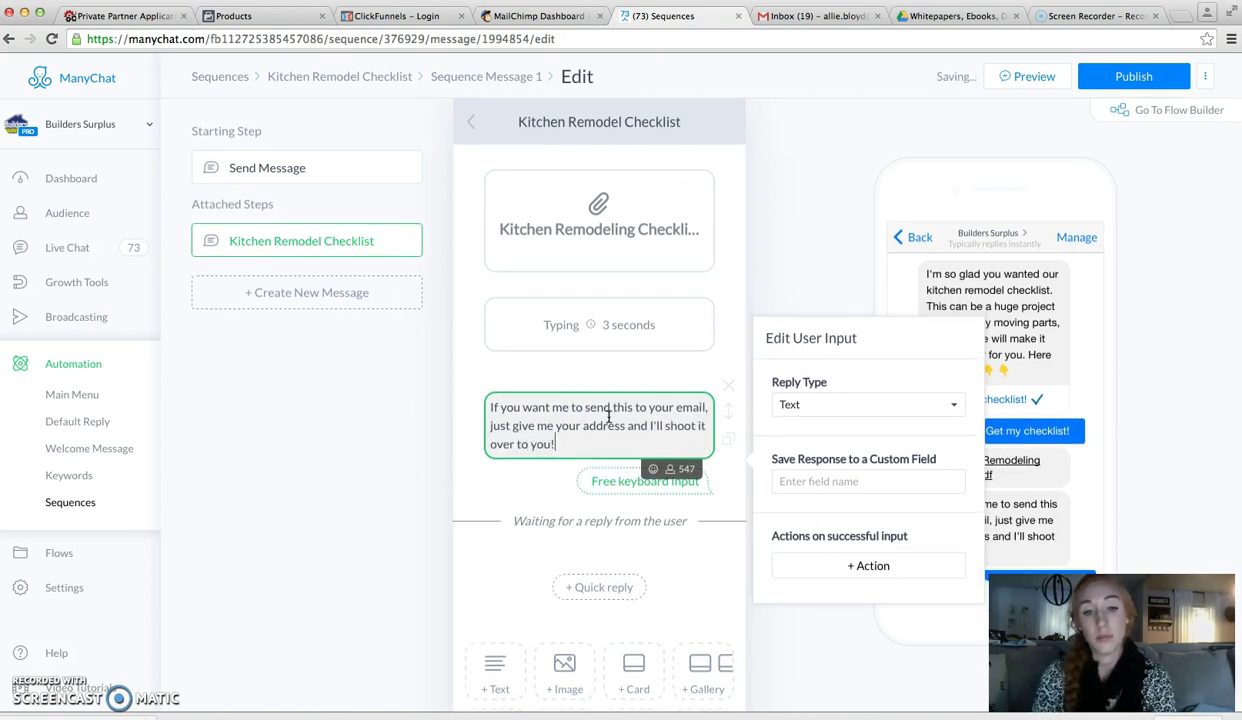
Make the question expect an Email reply saved to the Email custom field.
left_click(823, 404)
left_click(822, 450)
left_click(822, 581)
left_click(840, 613)
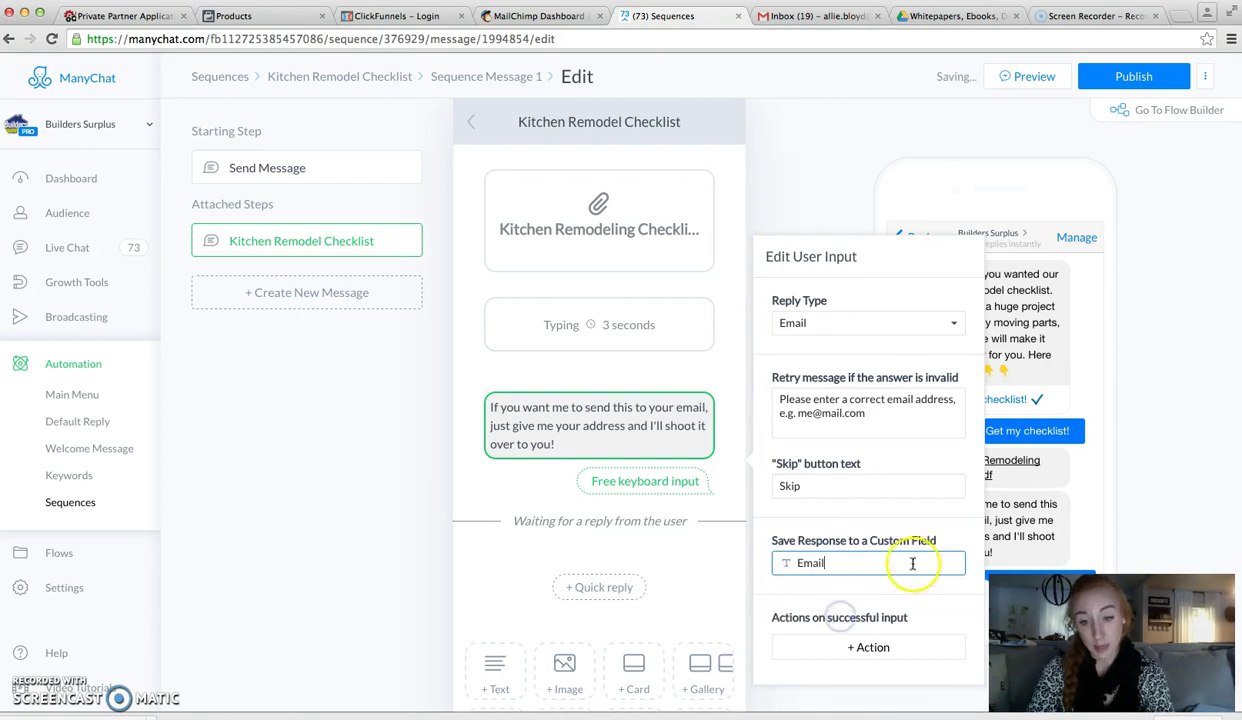
Tag successful responders with kitchen remodel checklist and publish the step.
left_click(868, 650)
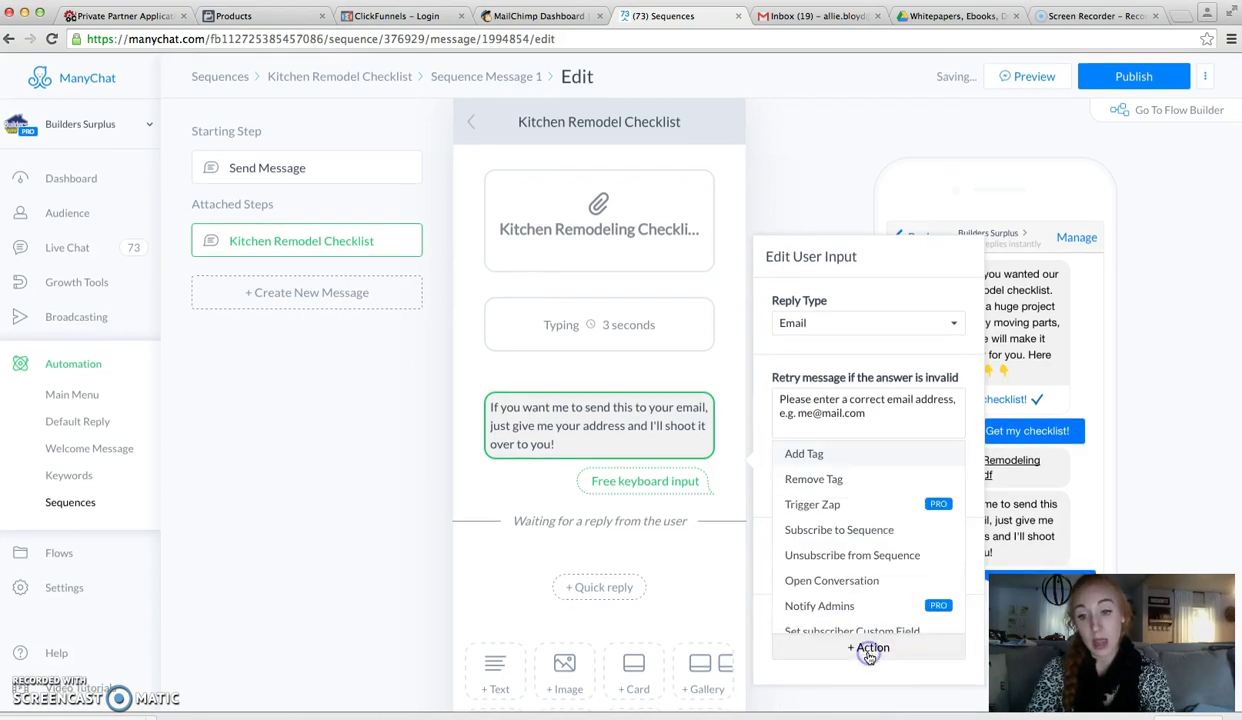
left_click(838, 443)
left_click(838, 641)
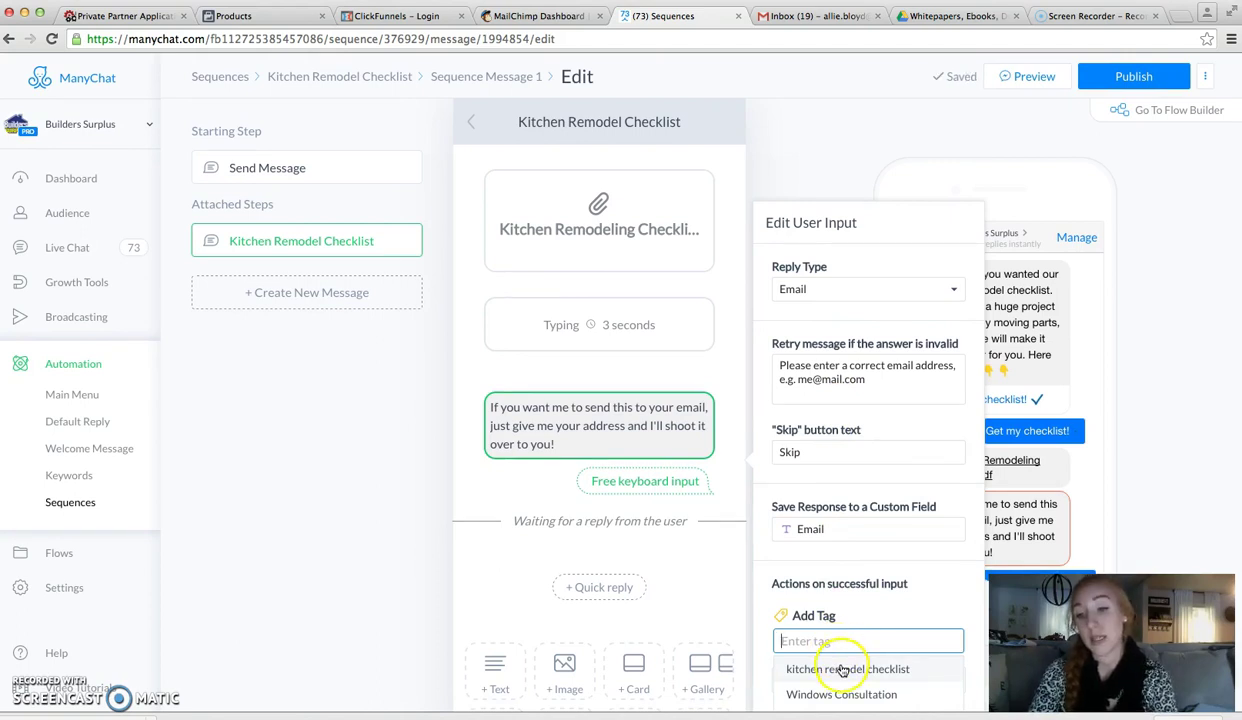
left_click(843, 669)
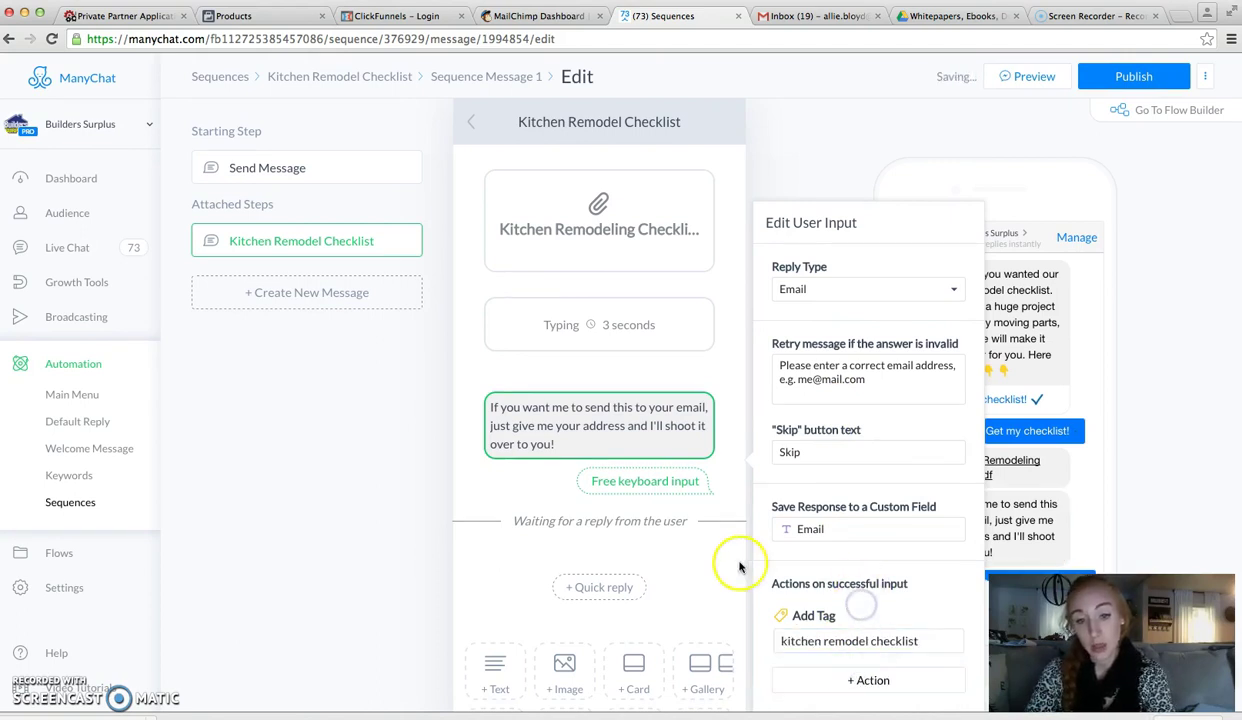
left_click(1100, 88)
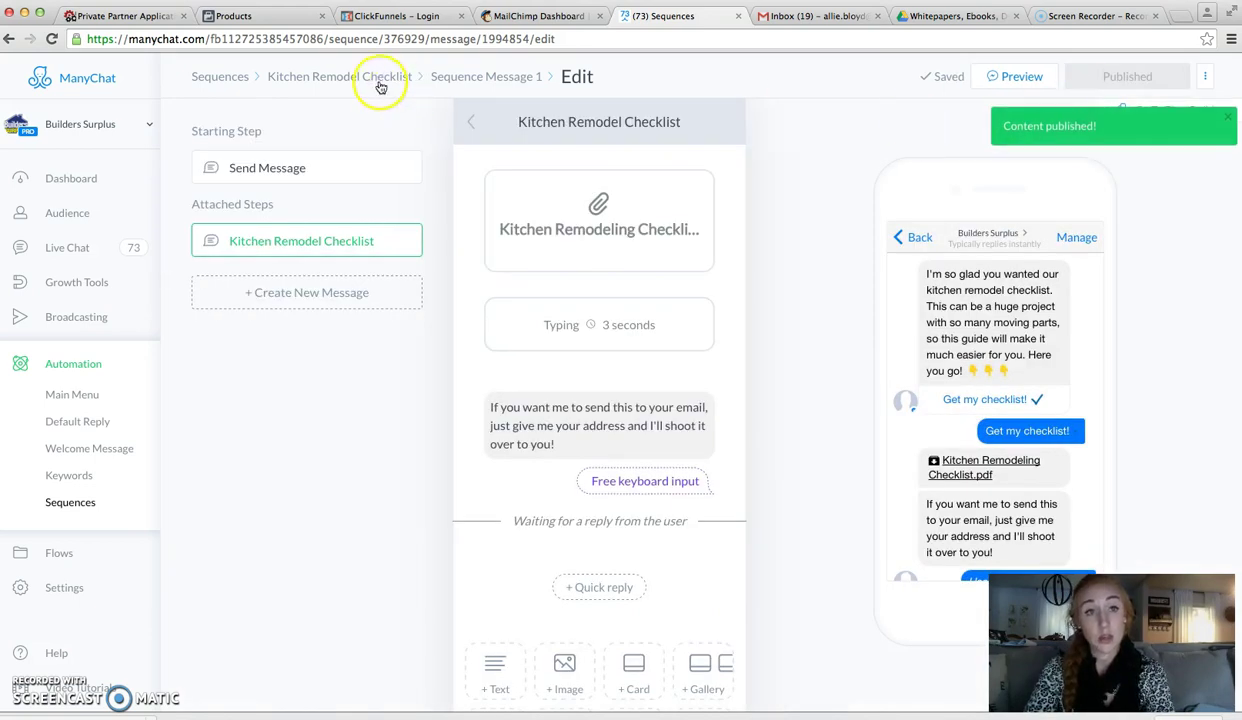
Rename 'Sequence Message 1' to 'Kitchen Remodel Checklist' and switch it active to send immediately.
left_click(456, 78)
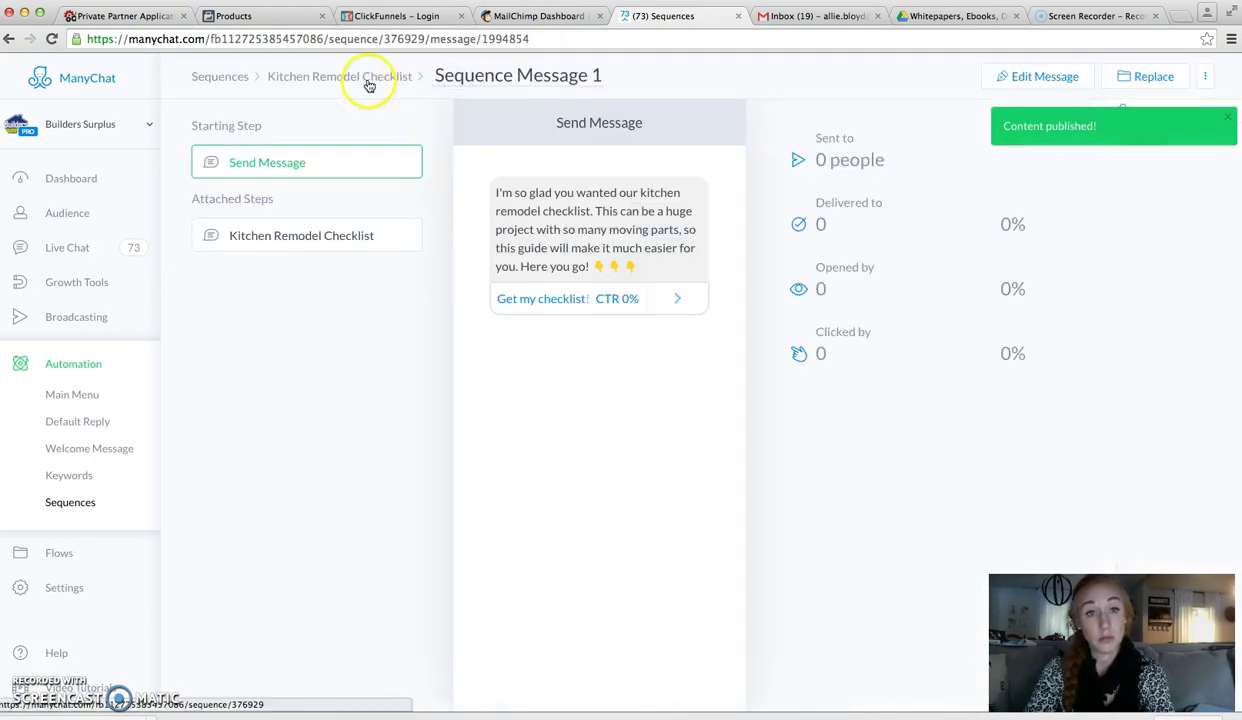
left_click(368, 80)
left_click(539, 188)
left_click_drag(493, 75, 436, 75)
triple_click(493, 75)
type("Kitchen Remodel Checklist")
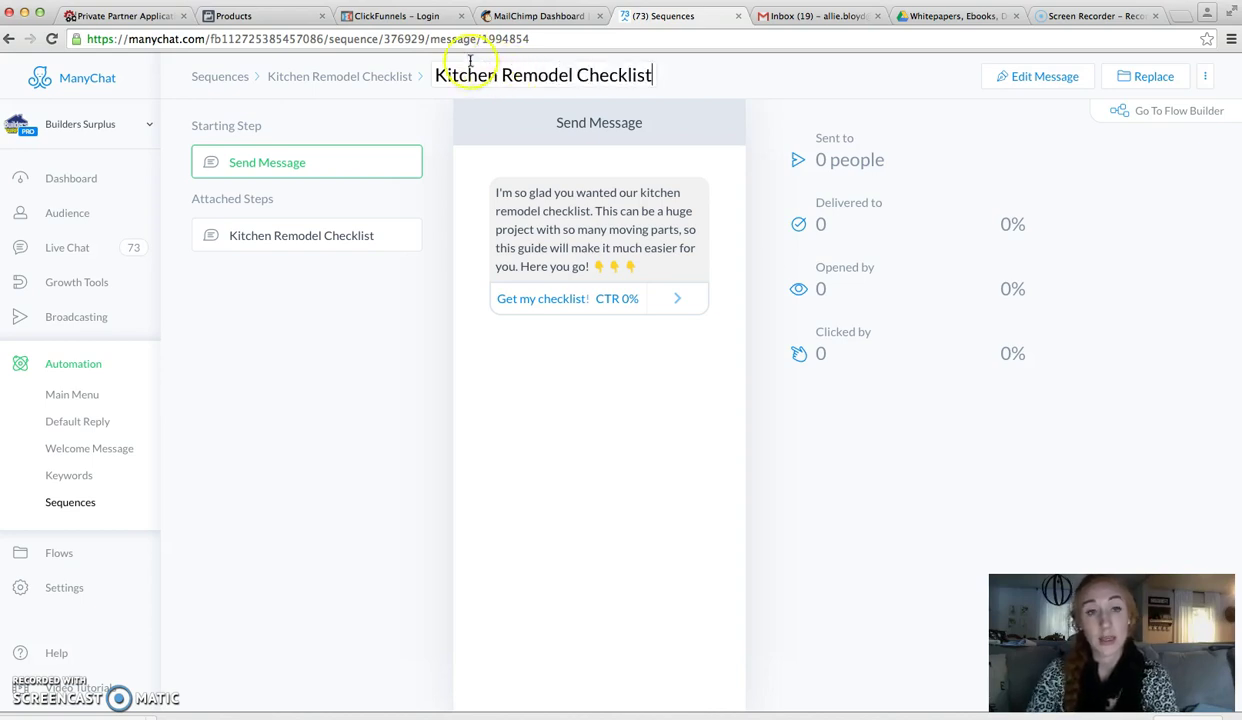
left_click(410, 108)
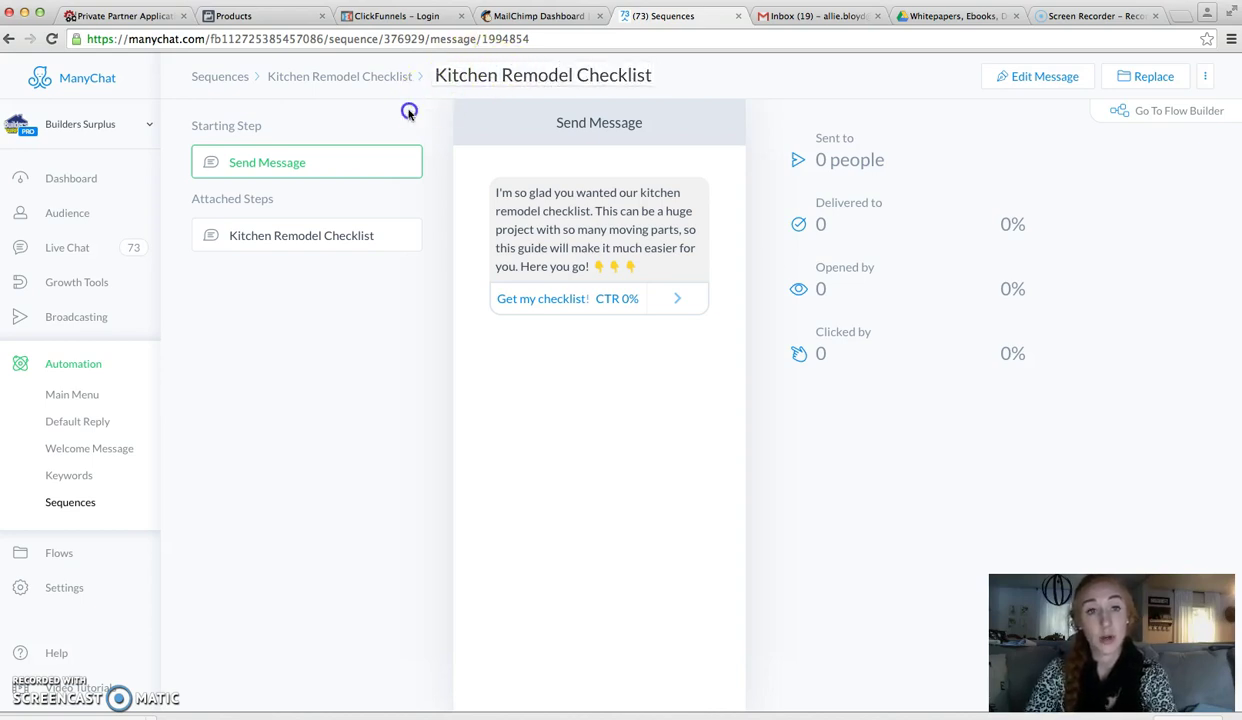
left_click(360, 80)
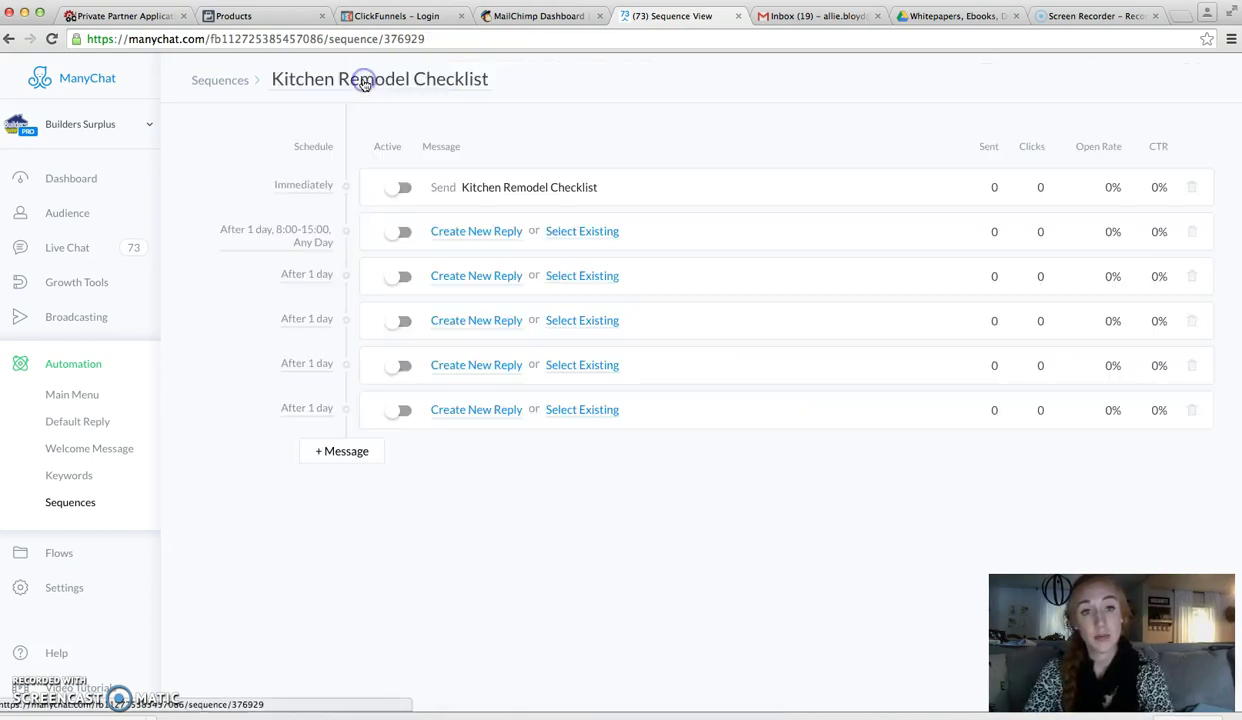
left_click(400, 188)
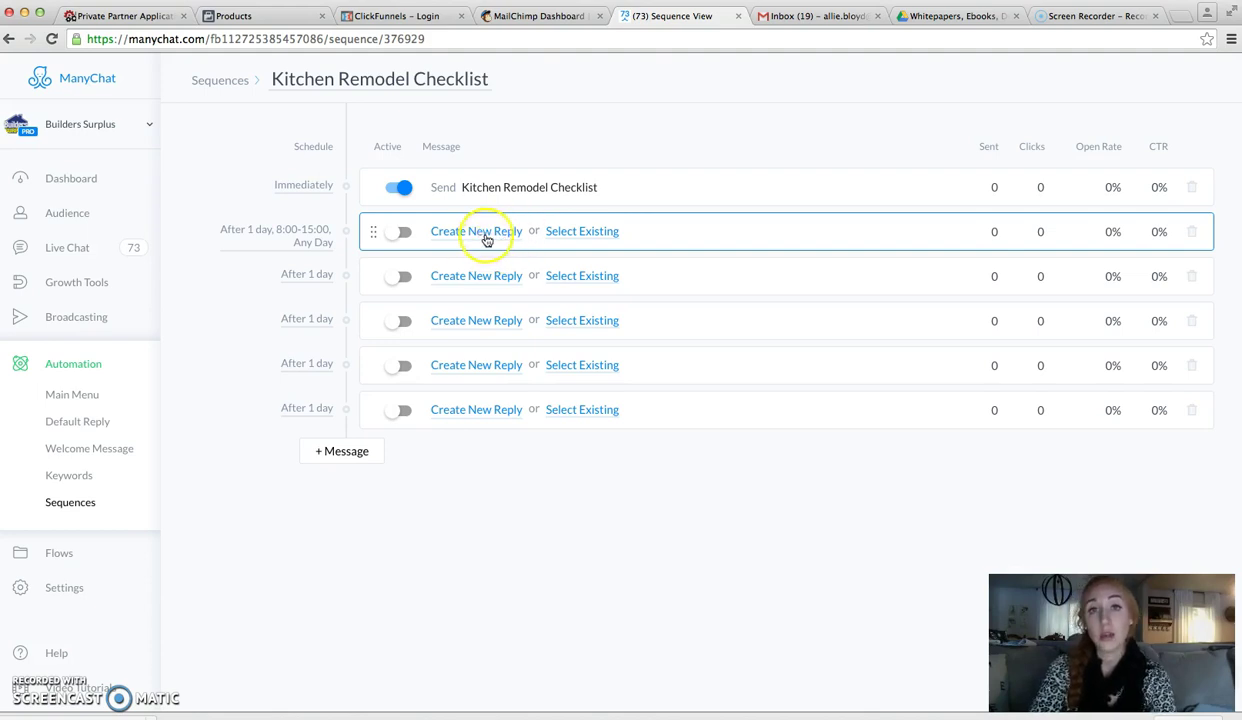
Attach the Remodel Checklist Budgeting flow from the Kitchen Drip folder as the after-1-day message.
left_click(568, 232)
left_click(833, 431)
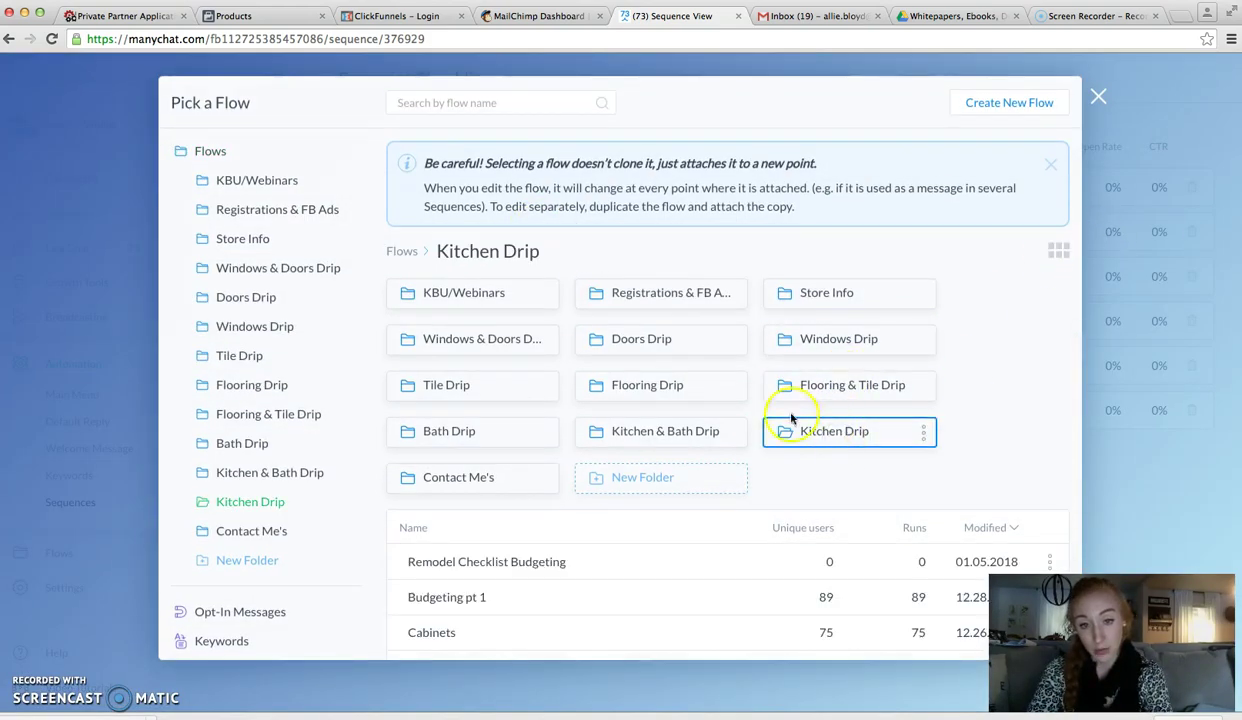
scroll(659, 457, "down", 3)
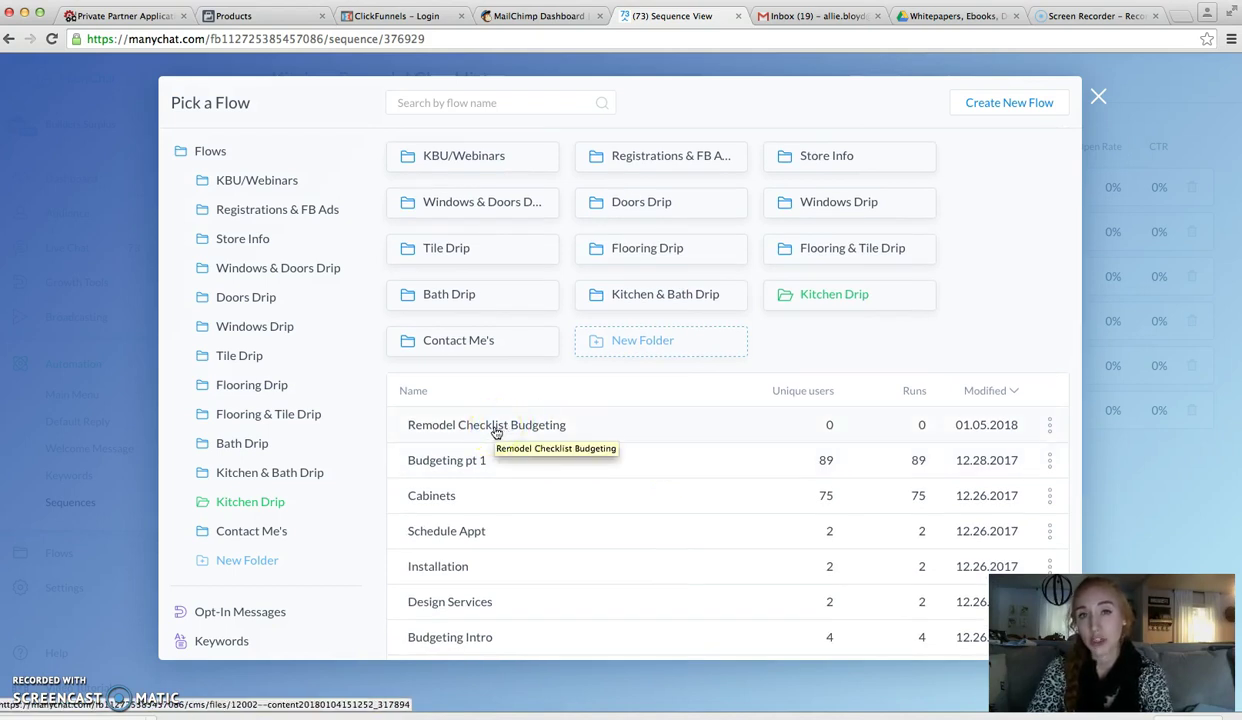
left_click(494, 428)
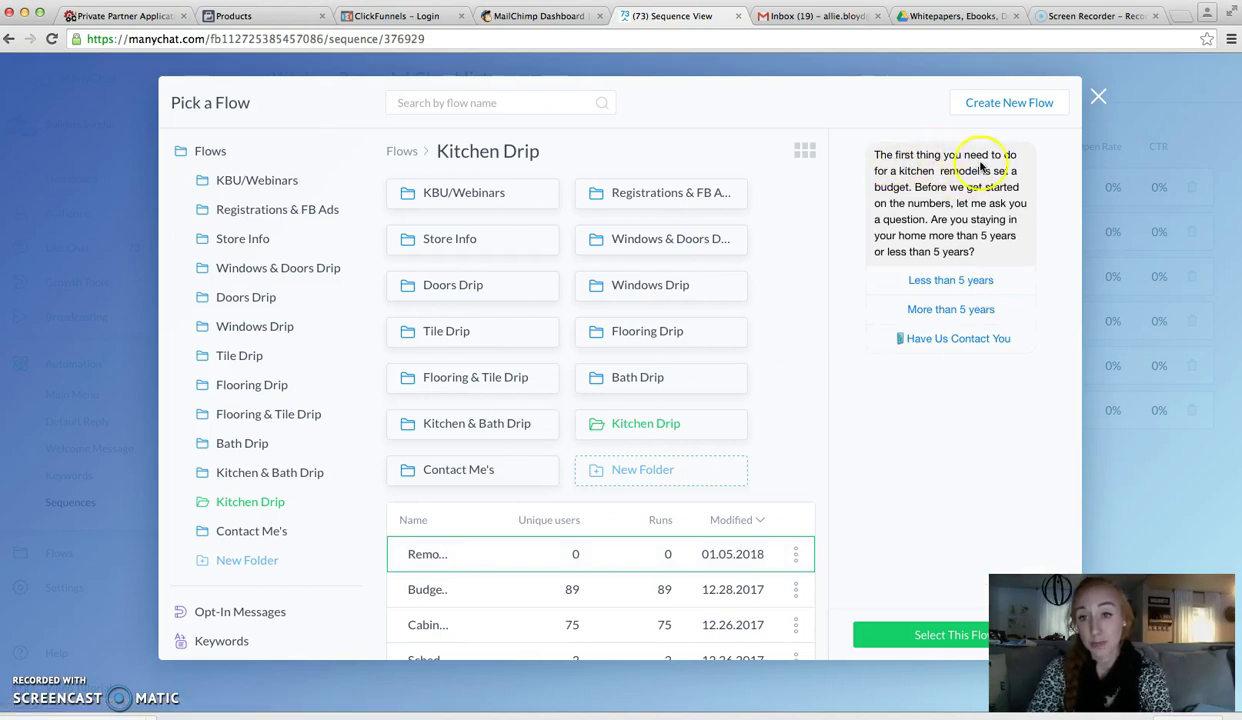
left_click(927, 636)
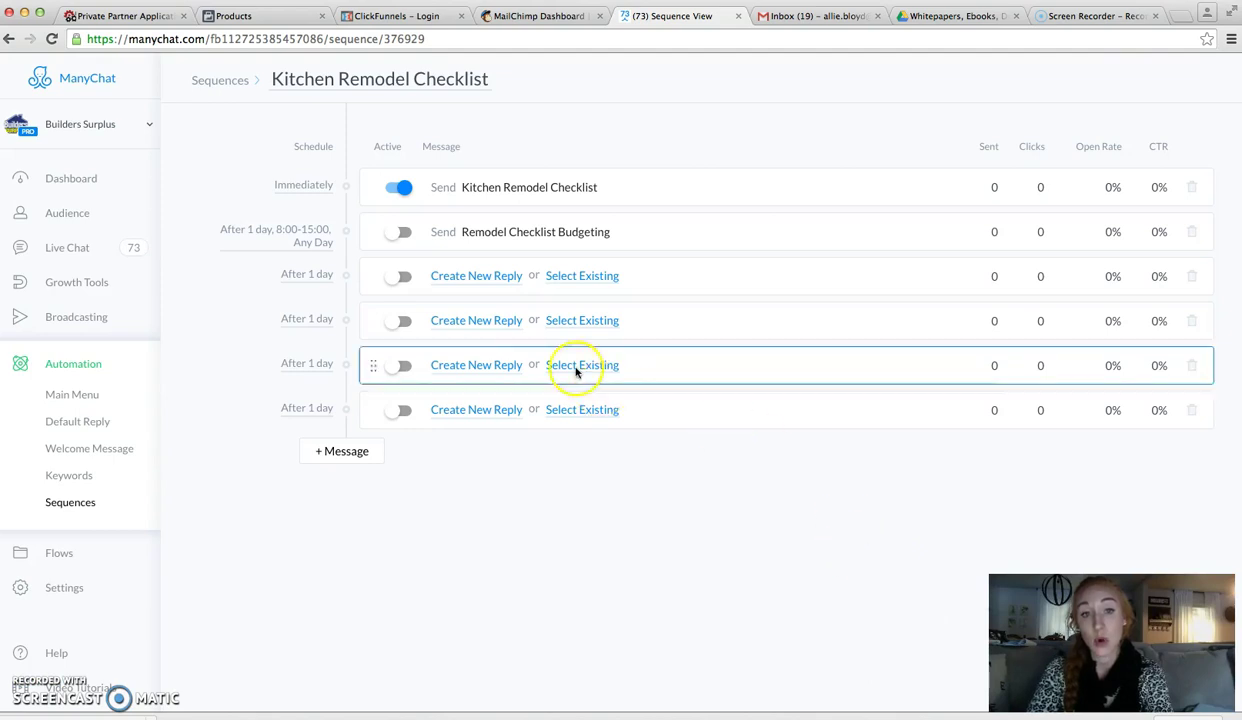
left_click(398, 233)
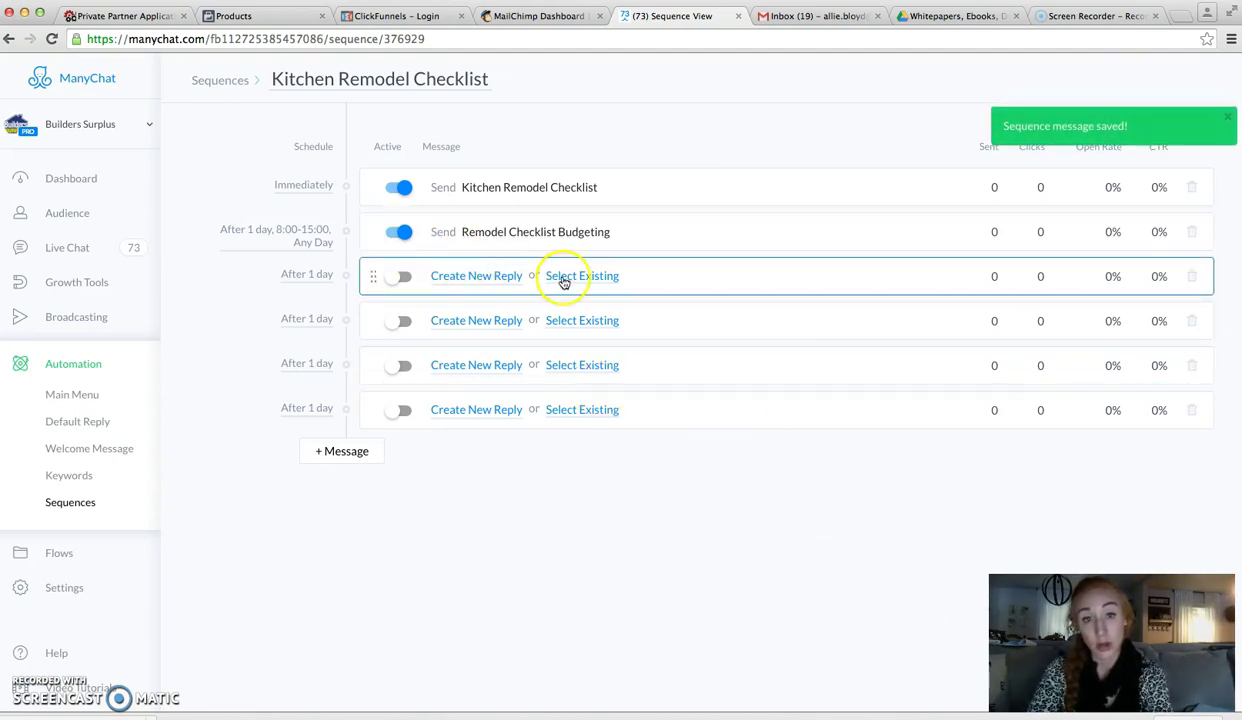